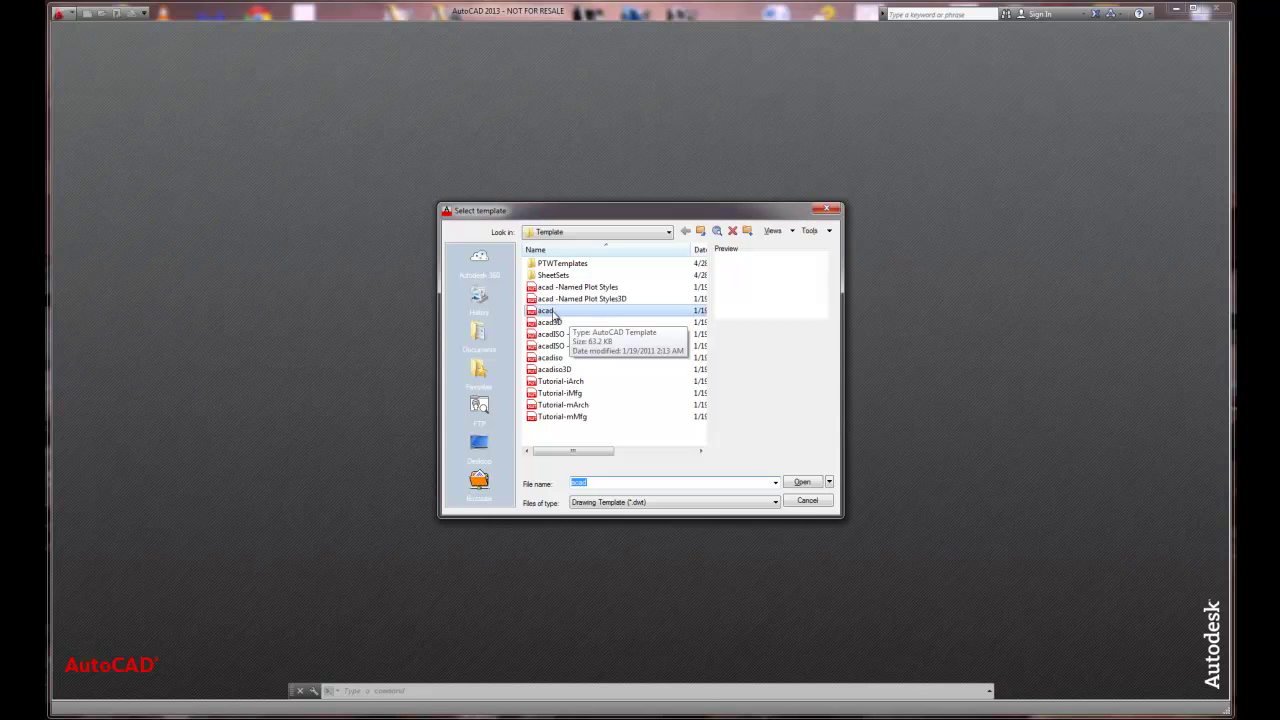
Start a new drawing from the acad template and turn off the grid display
click(553, 313)
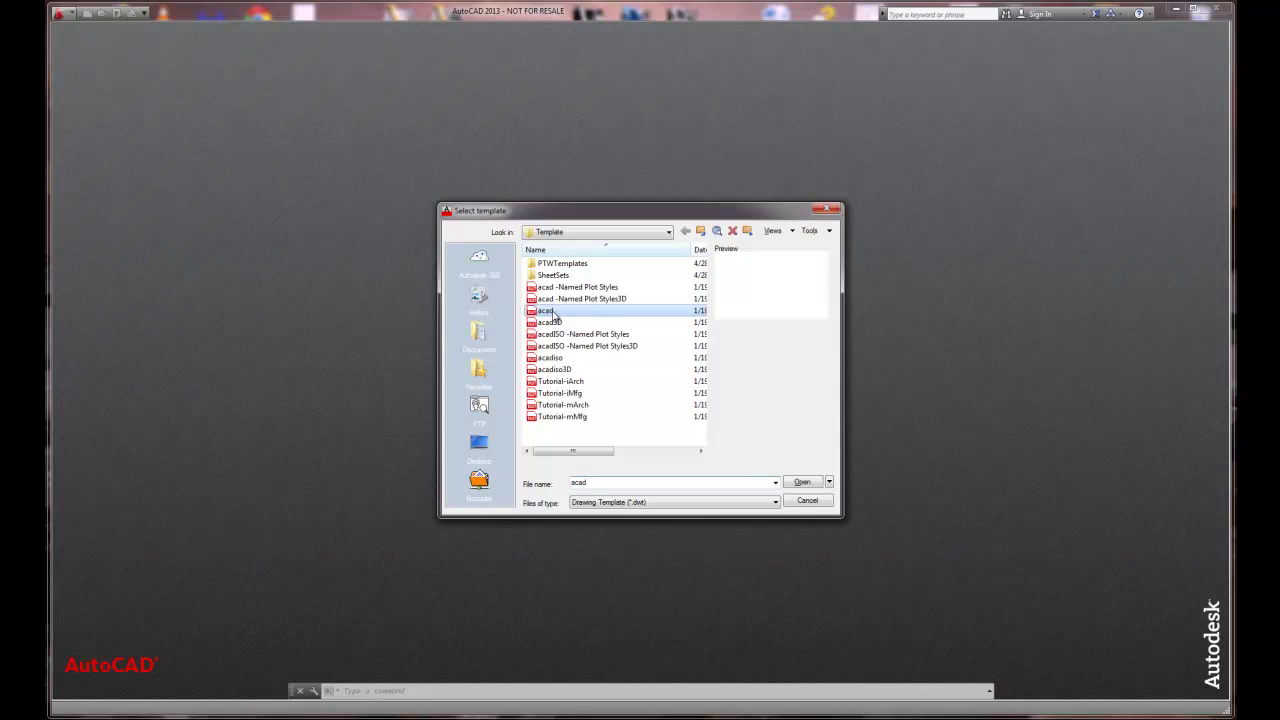
click(803, 483)
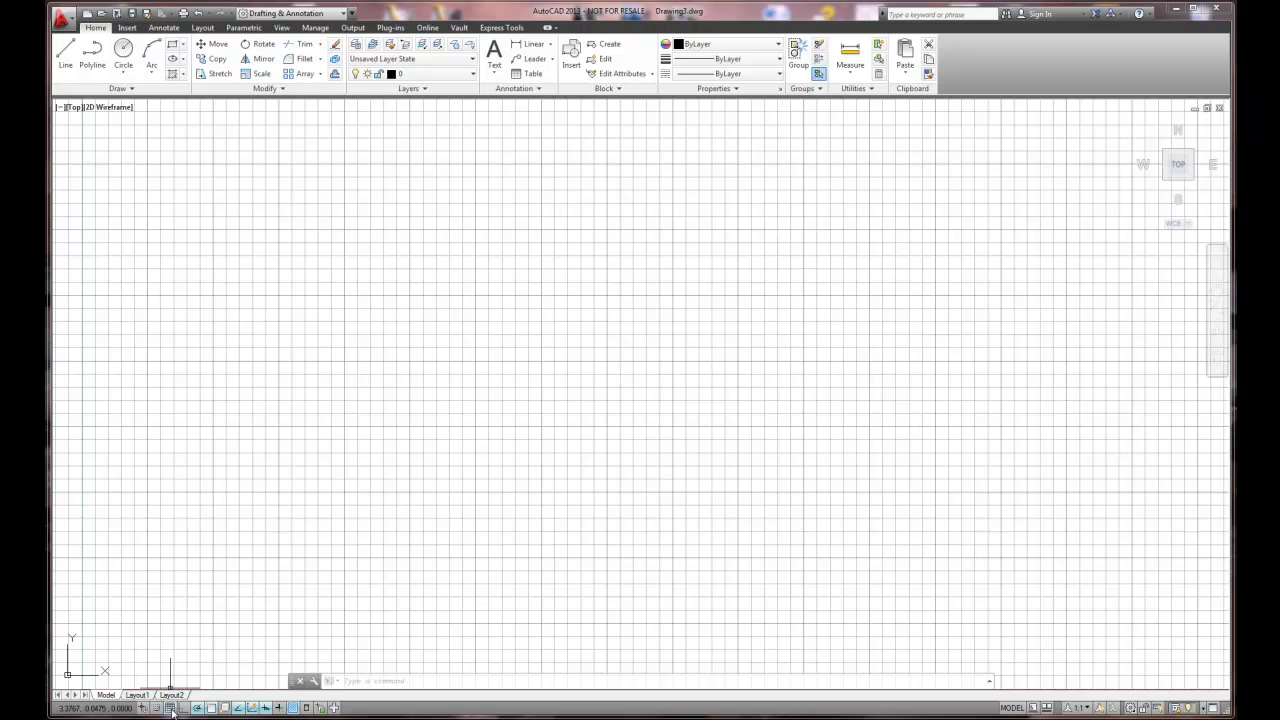
click(170, 708)
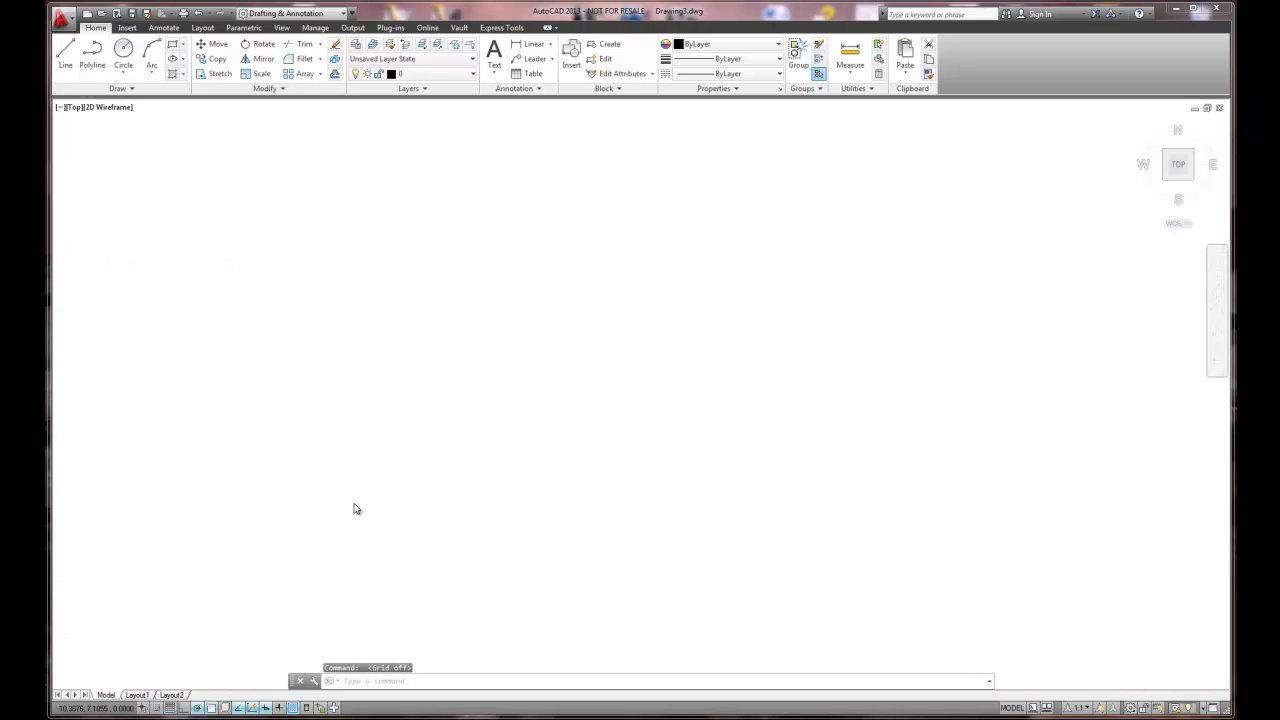
scroll(354, 505, down, 2)
middle_drag(360, 518, 386, 371)
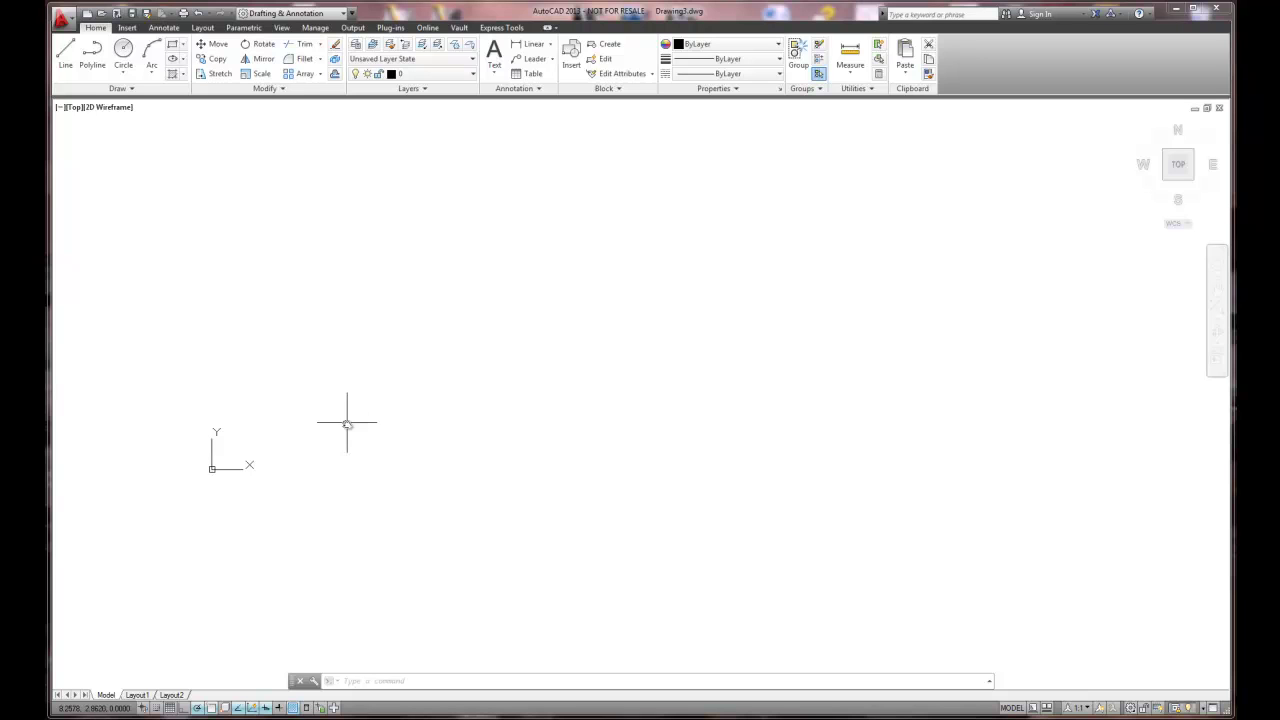
scroll(308, 432, up, 1)
scroll(308, 432, up, 1)
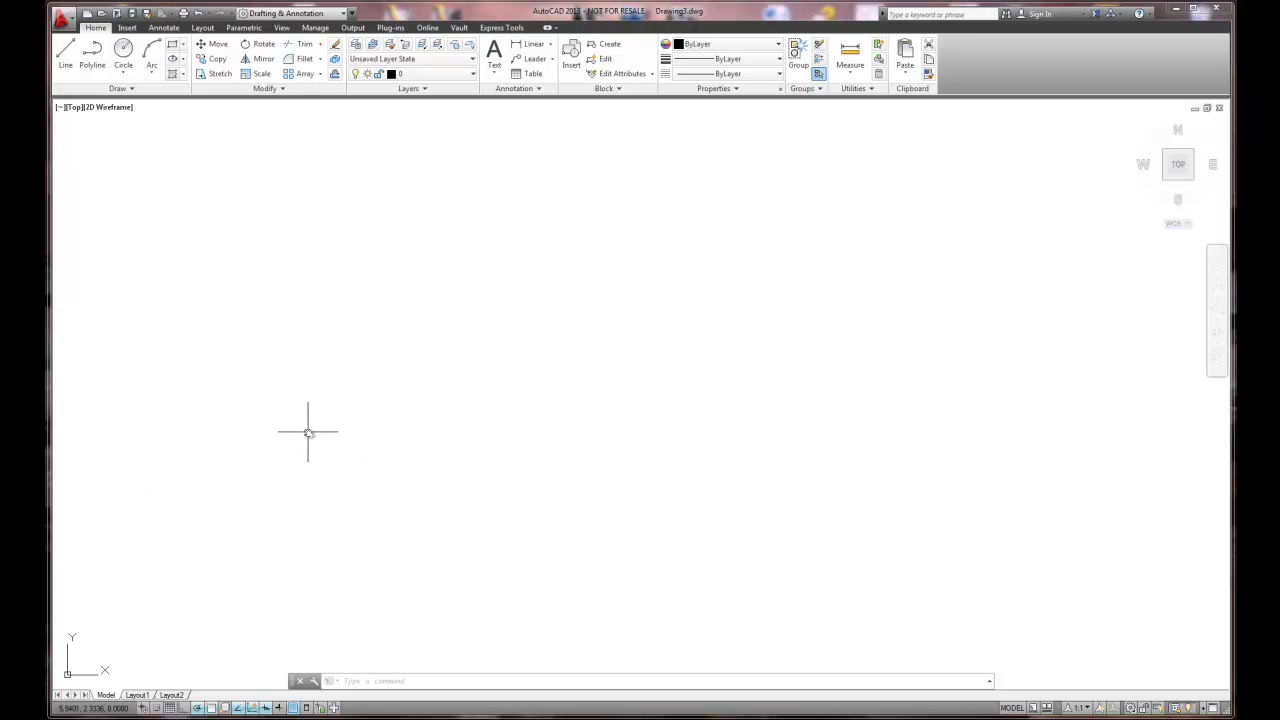
middle_drag(303, 449, 343, 379)
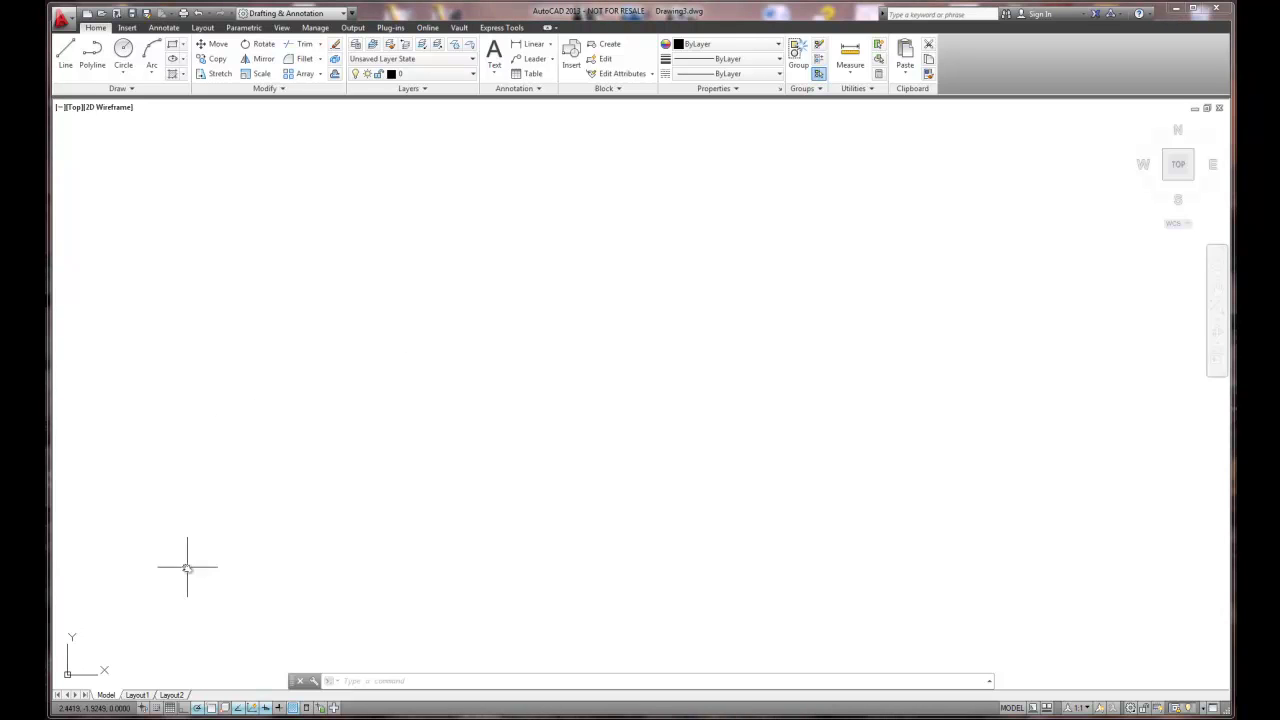
middle_drag(323, 517, 440, 345)
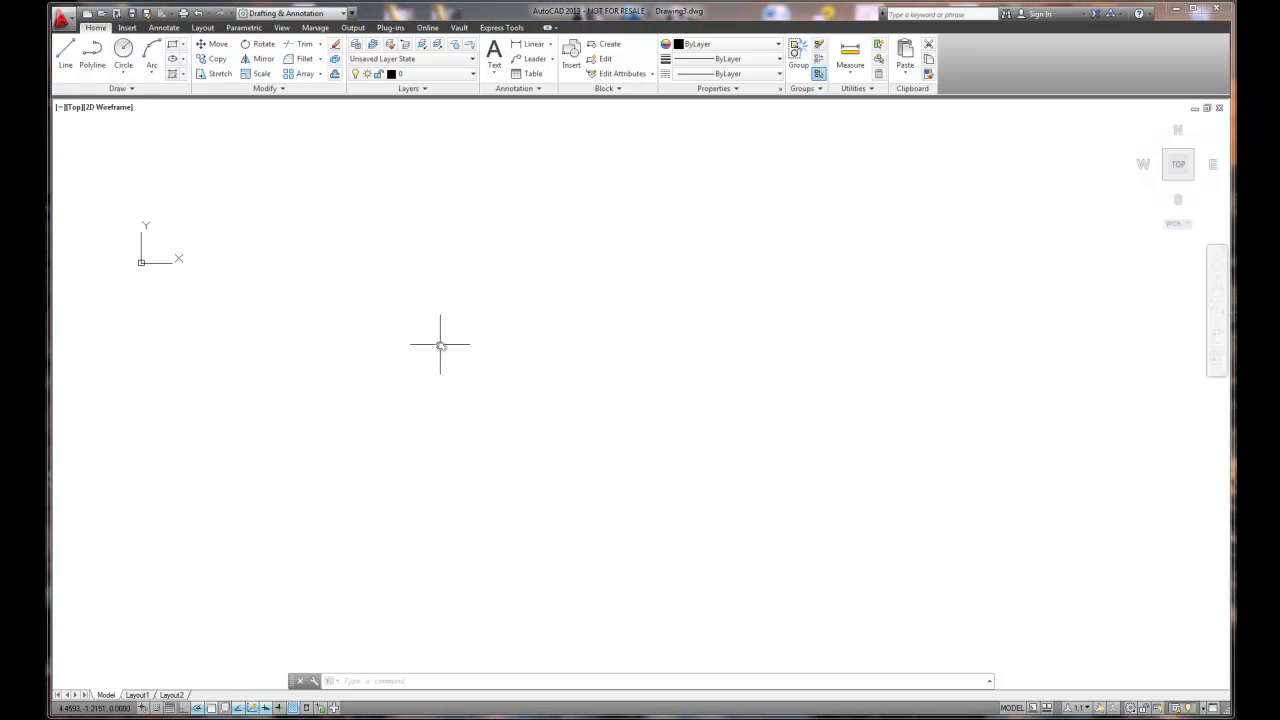
middle_drag(343, 294, 400, 520)
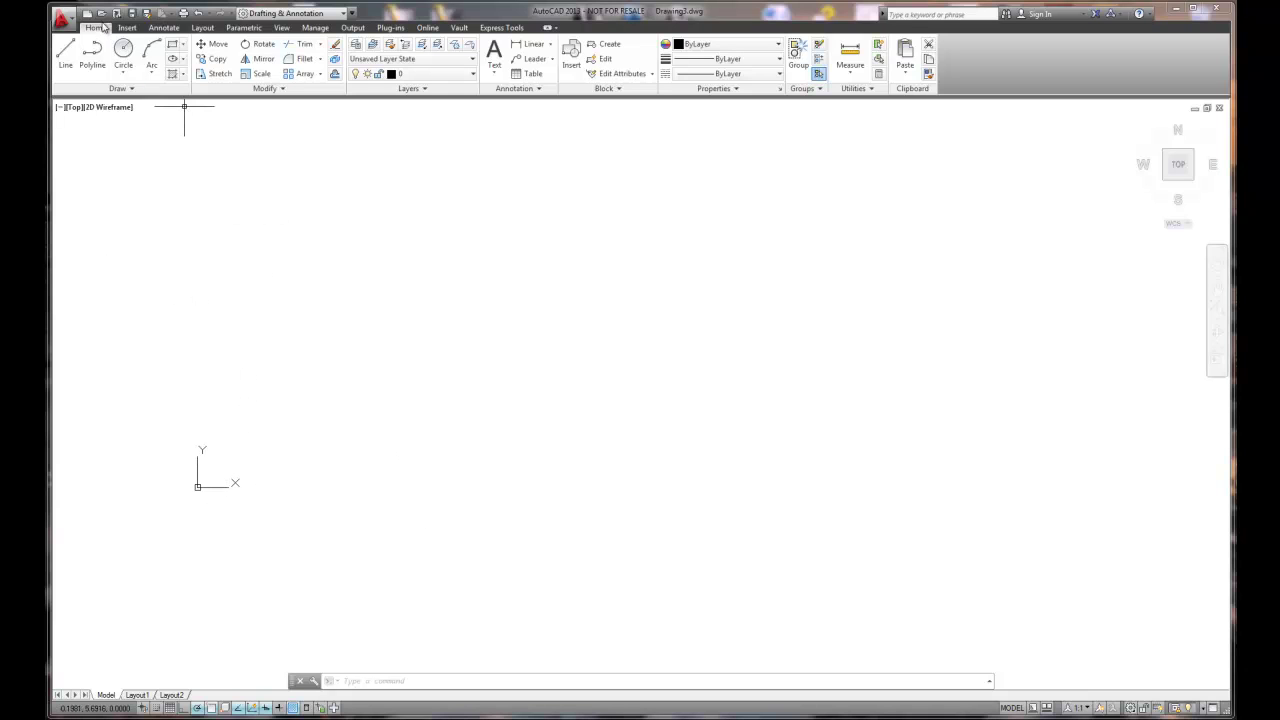
Set the drawing units' length precision to two decimal places (0.00), keeping the decimal type and inches
click(64, 18)
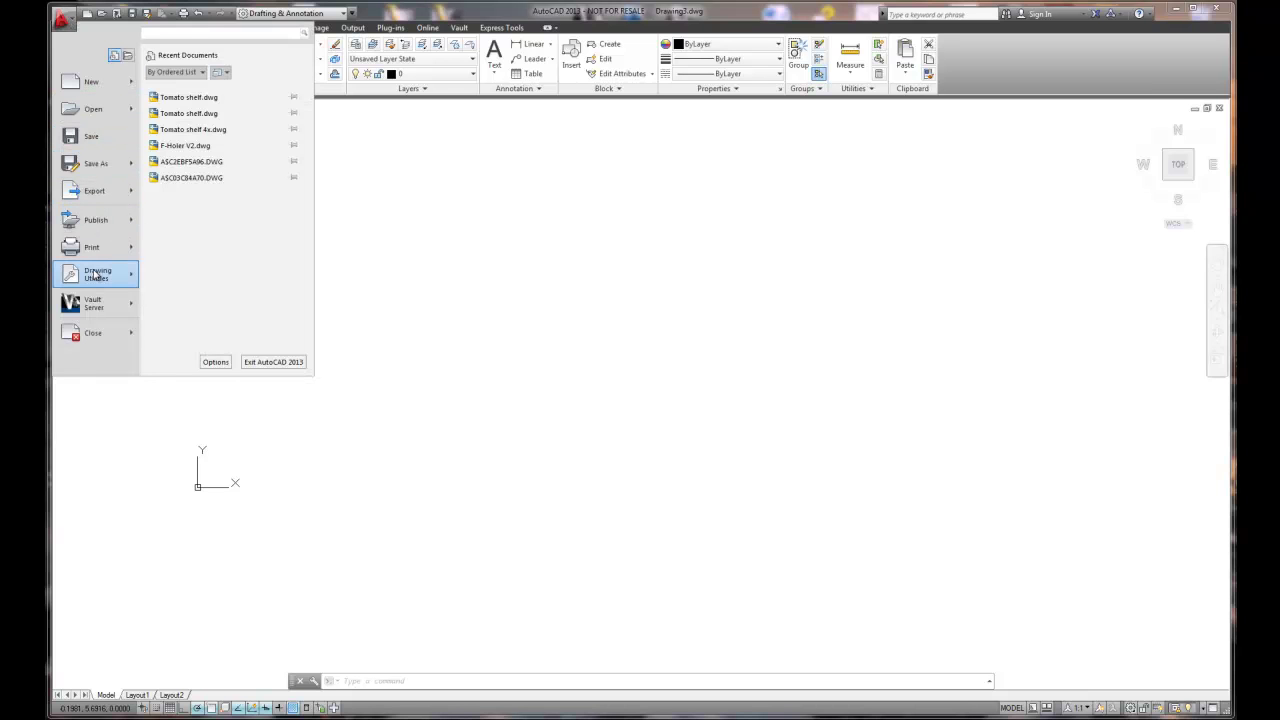
mouse_move(95, 273)
click(196, 130)
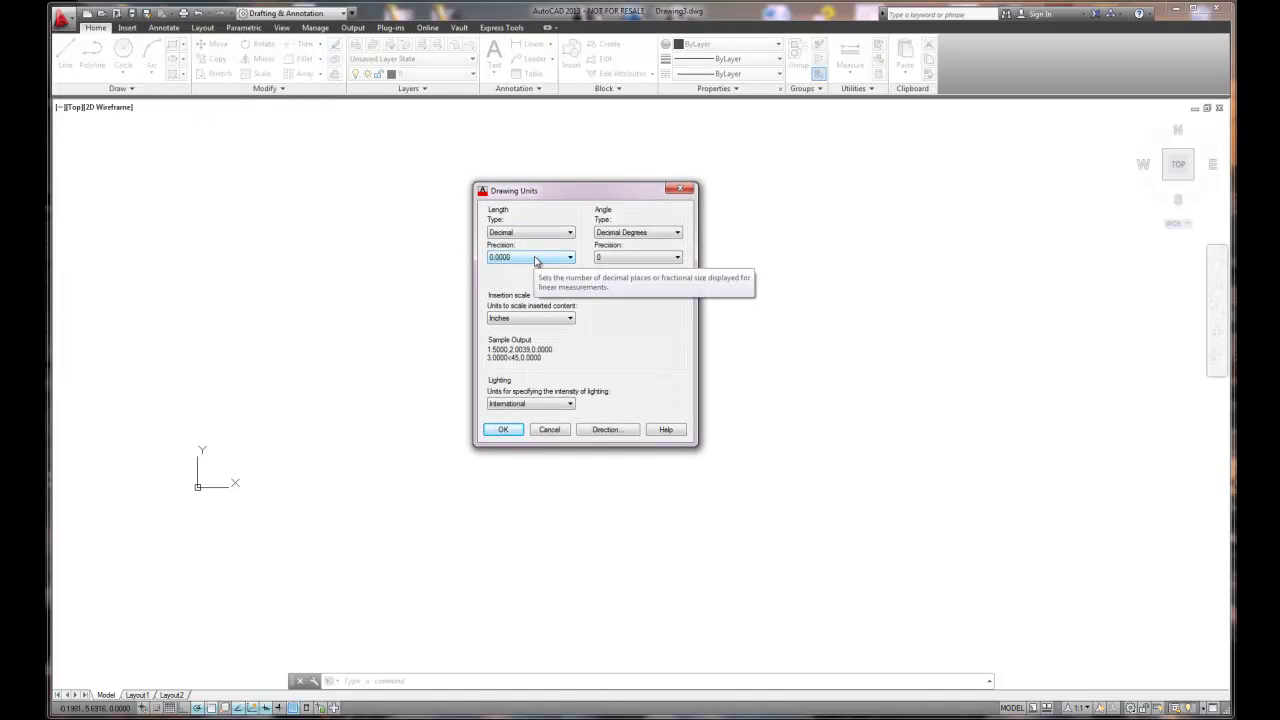
click(535, 260)
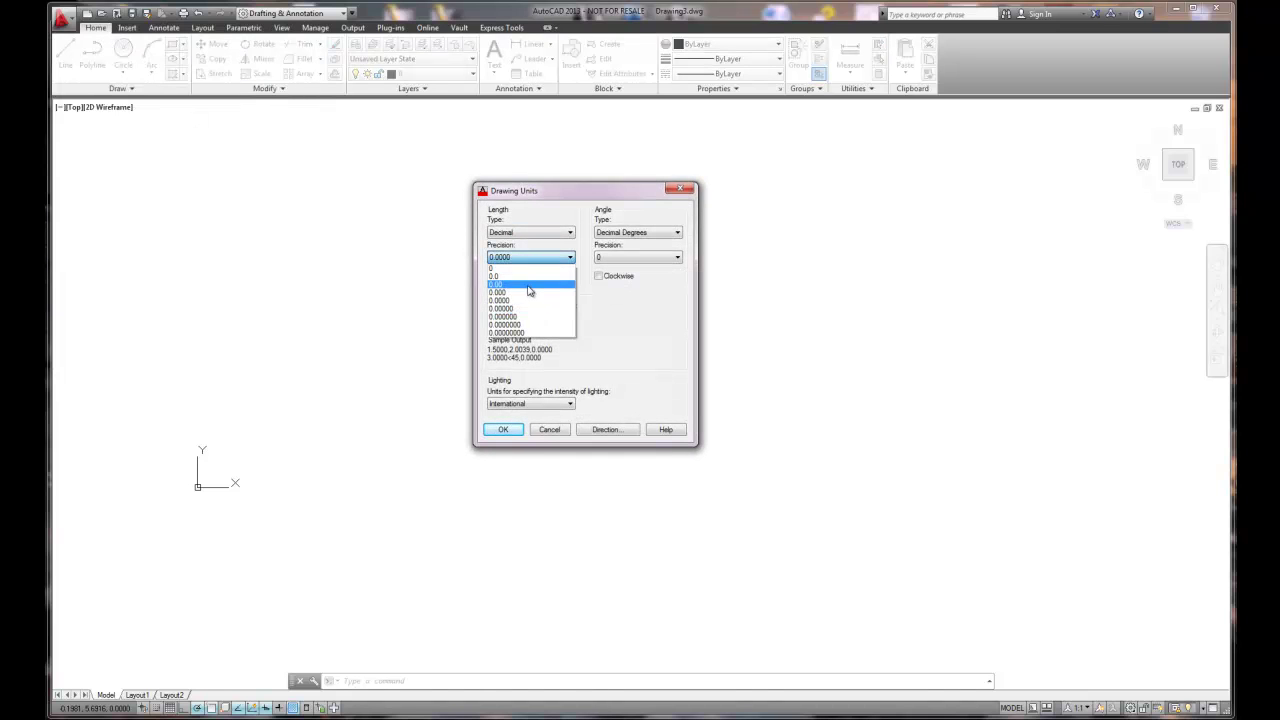
click(531, 287)
click(610, 256)
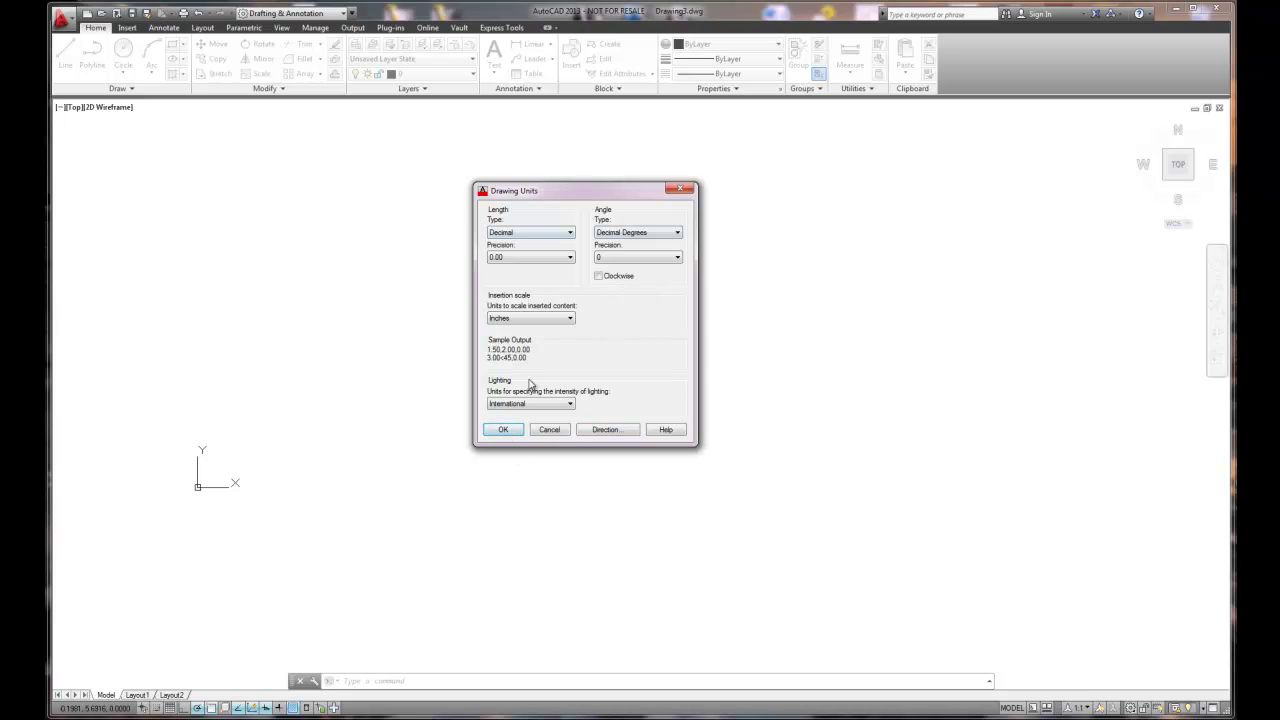
click(503, 429)
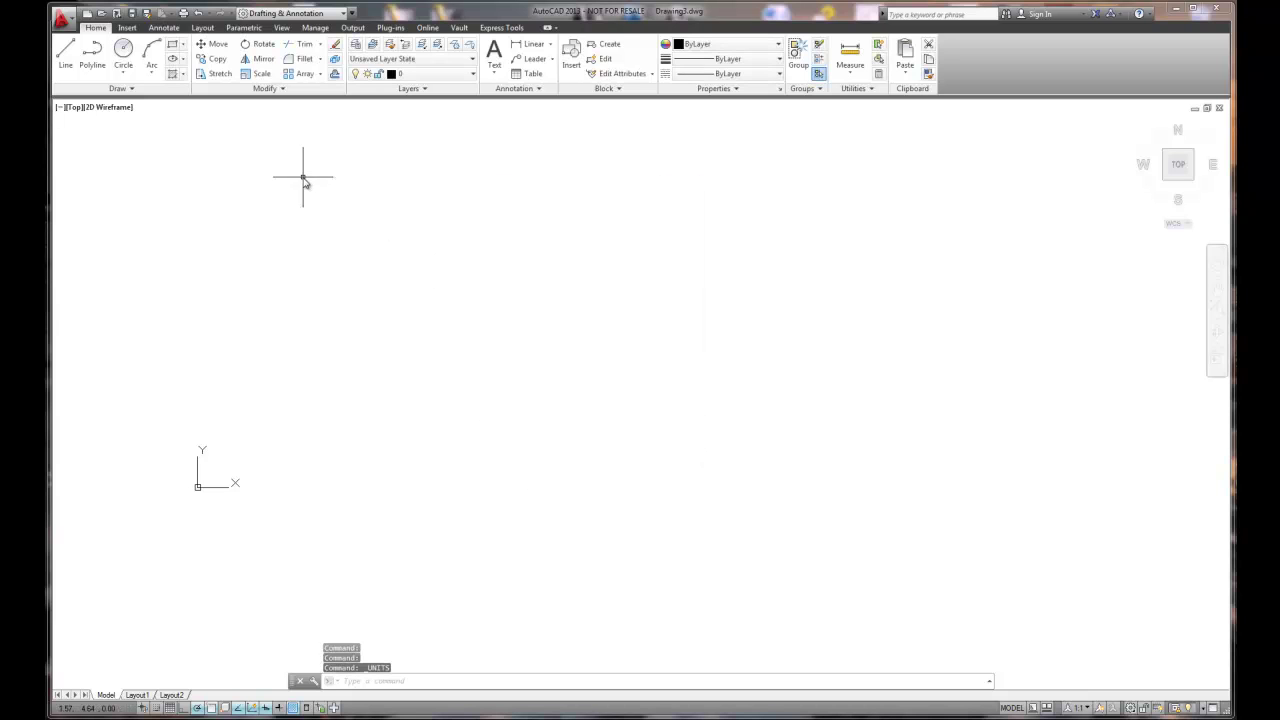
click(270, 320)
key(Escape)
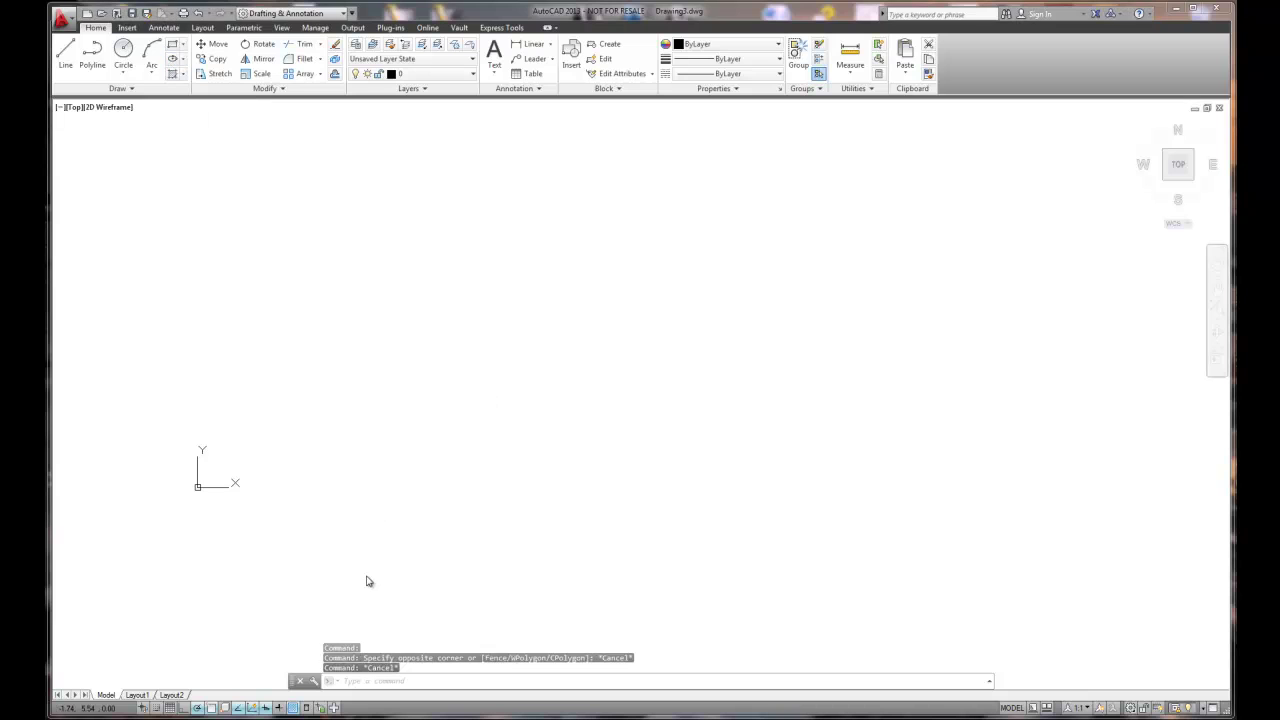
Review the polar tracking settings and the enabled object snap modes in the drafting settings
right_click(197, 708)
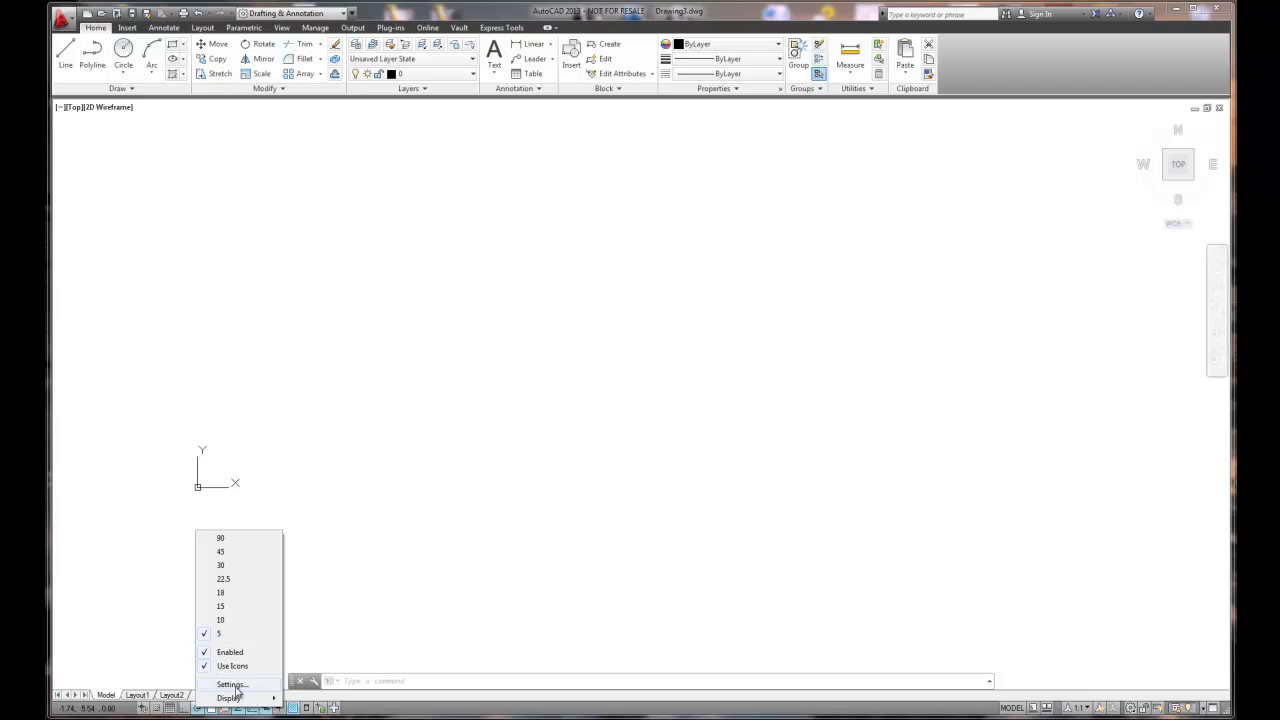
click(230, 684)
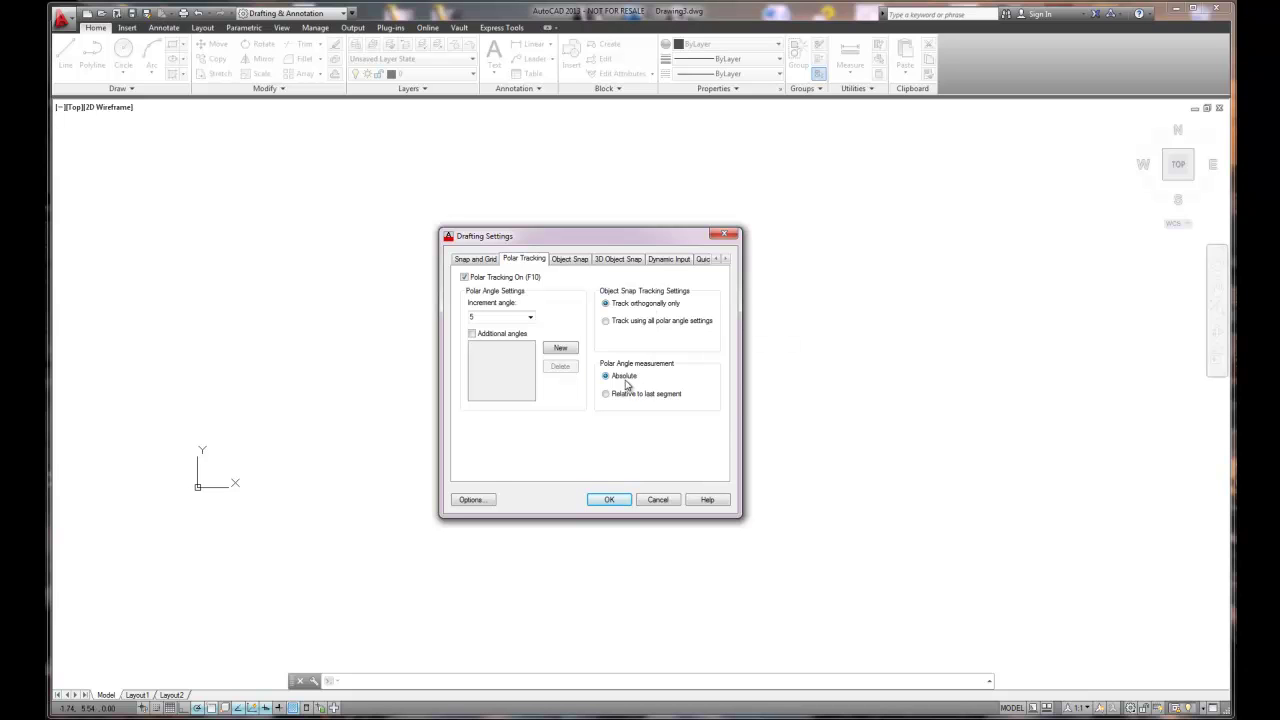
click(571, 260)
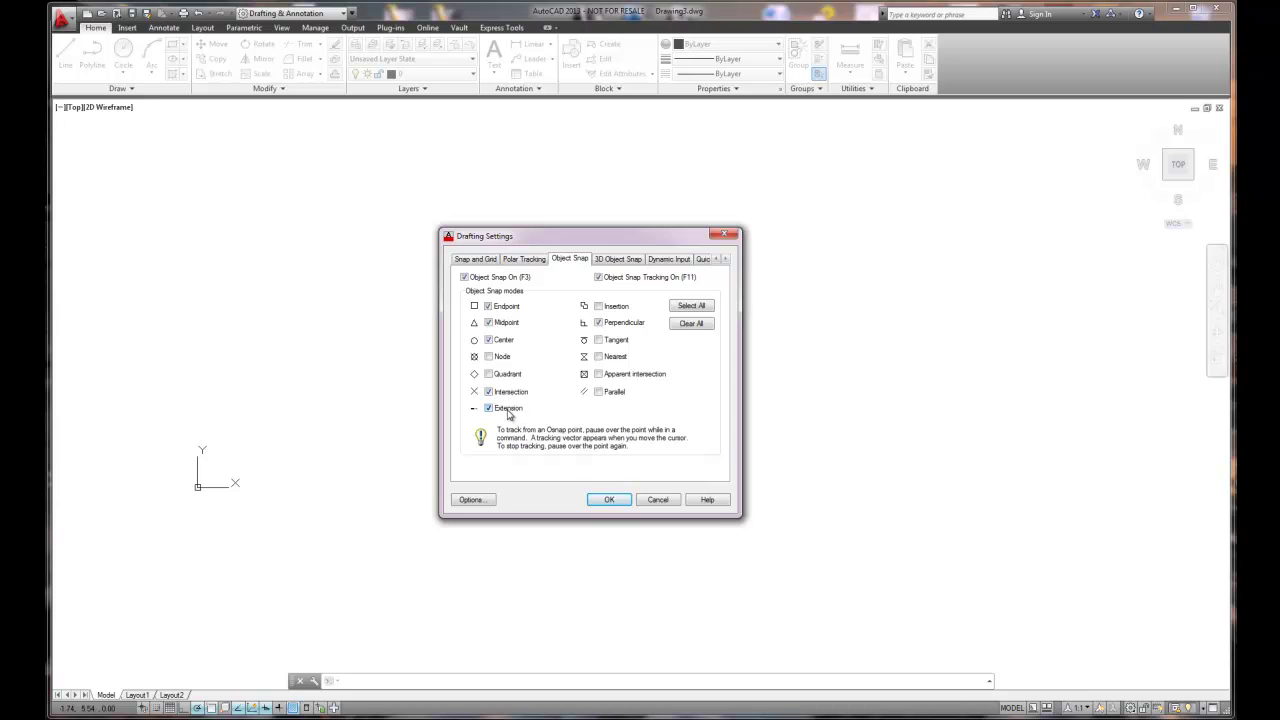
click(609, 500)
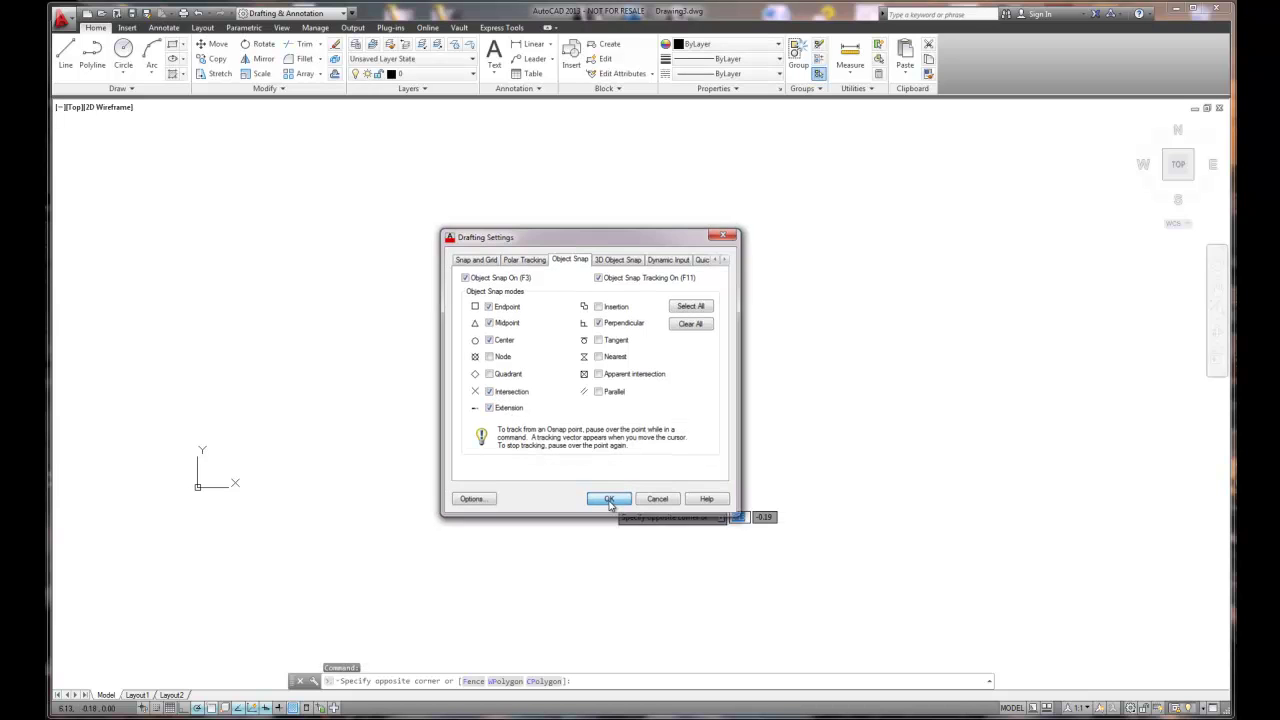
click(608, 501)
key(Escape)
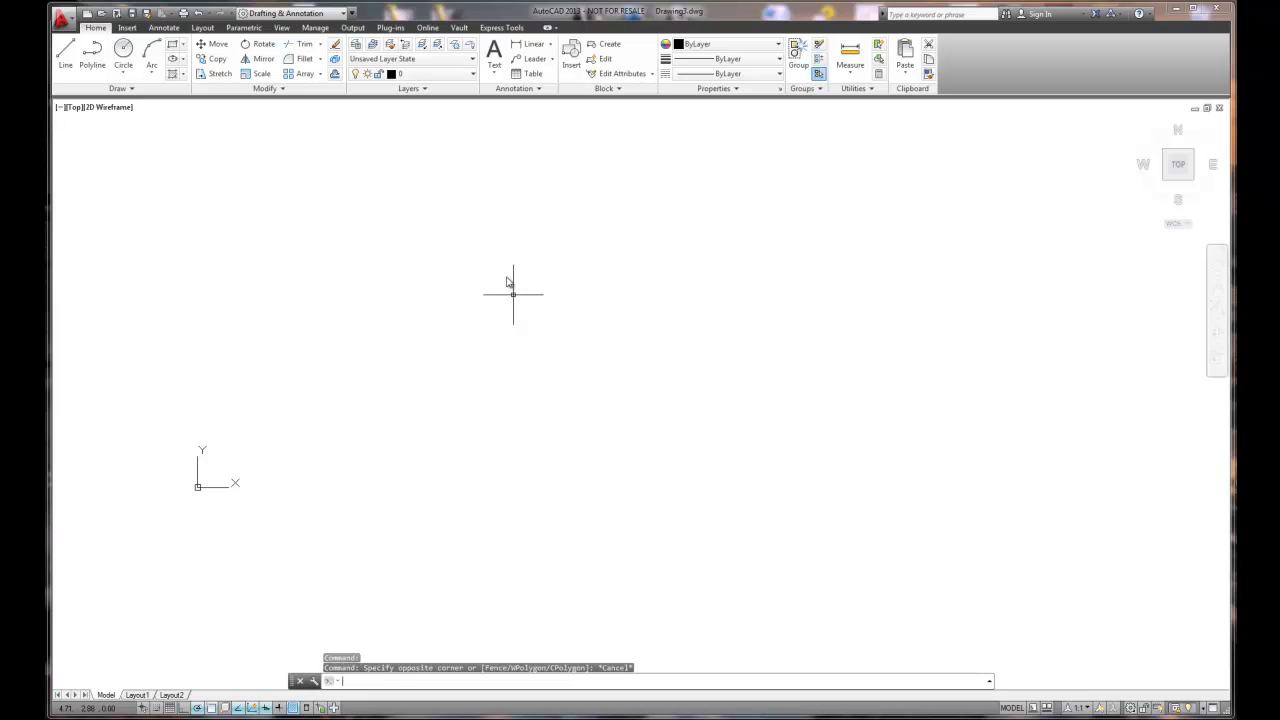
Create two new layers named "object" and "dimension" in the Layer Properties Manager
click(357, 46)
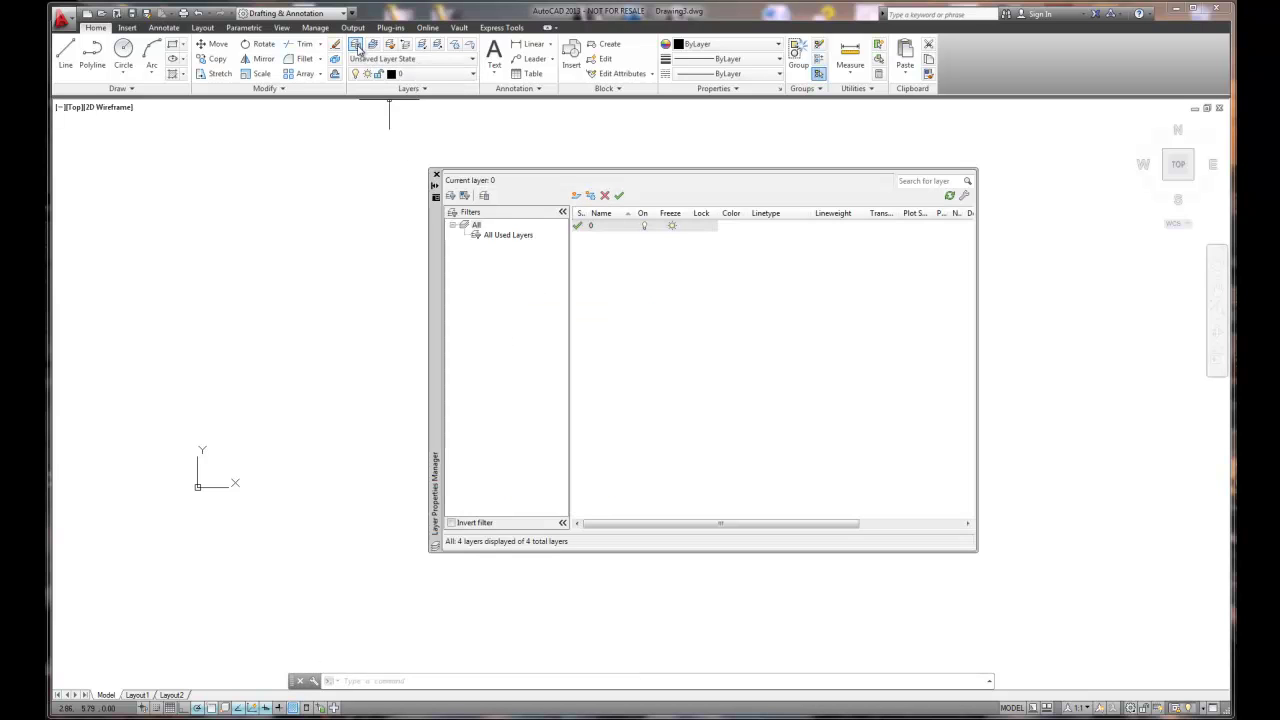
click(577, 196)
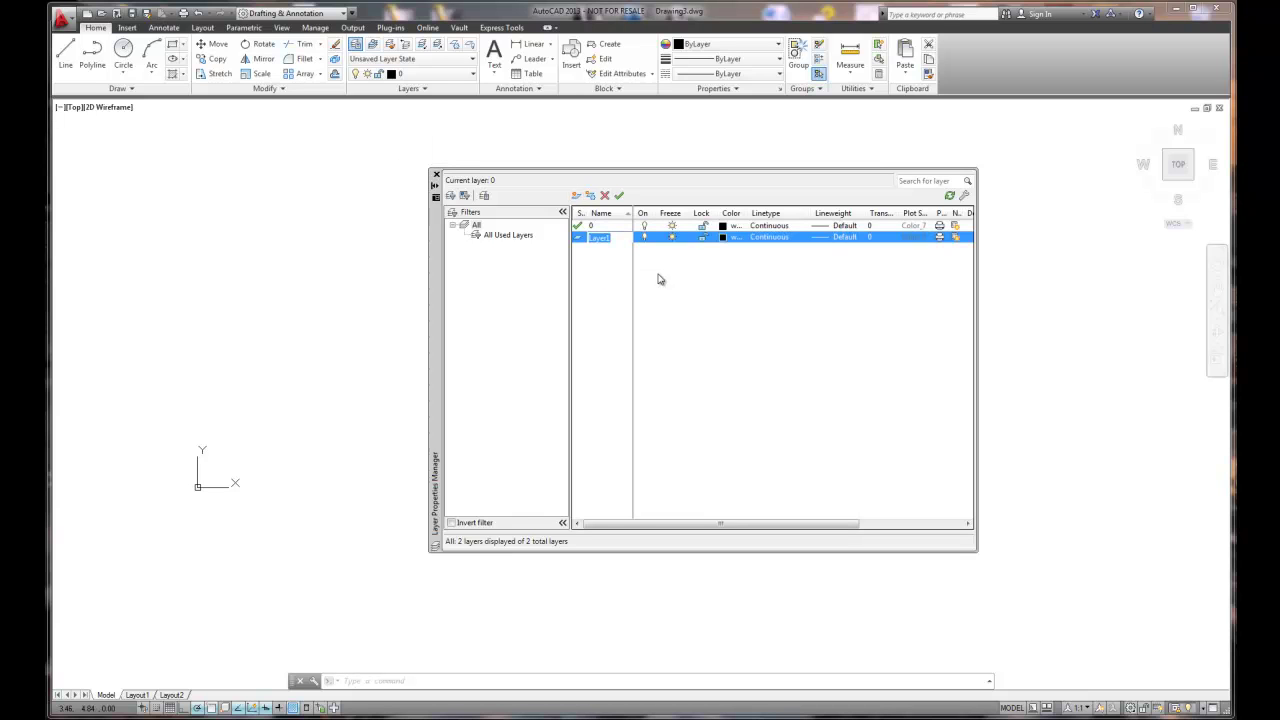
text(object)
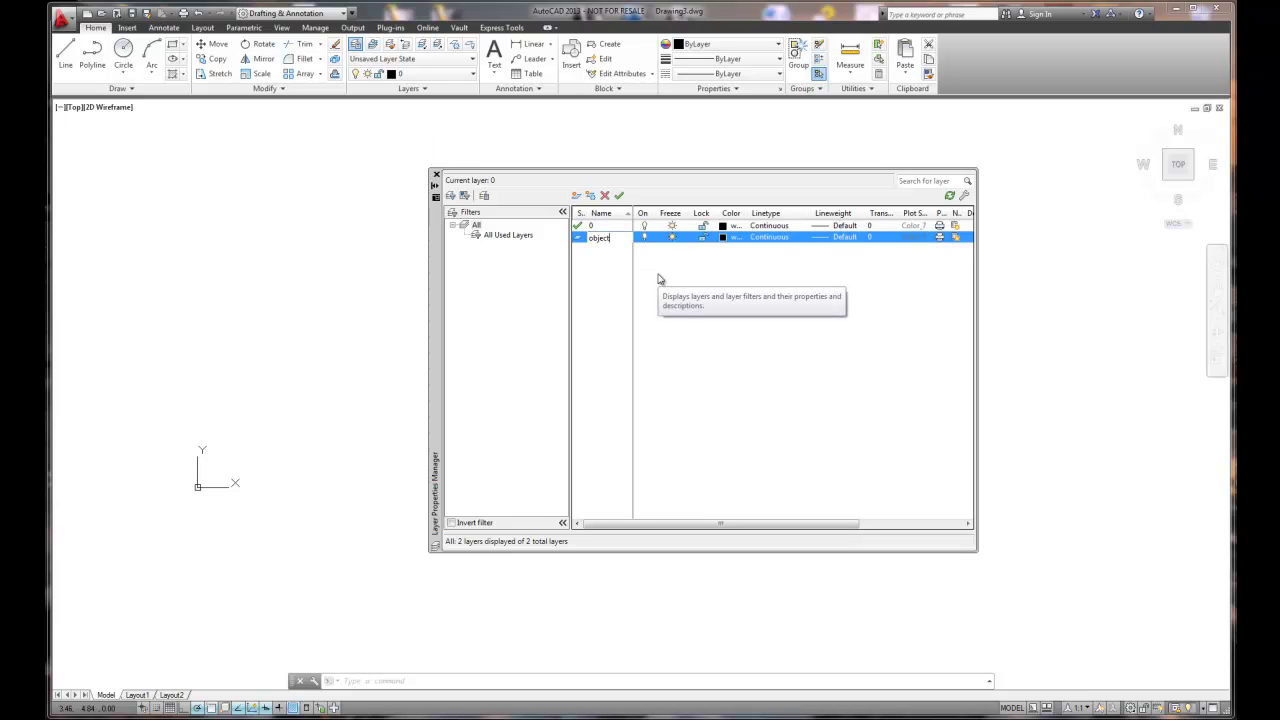
key(Return)
key(alt+n)
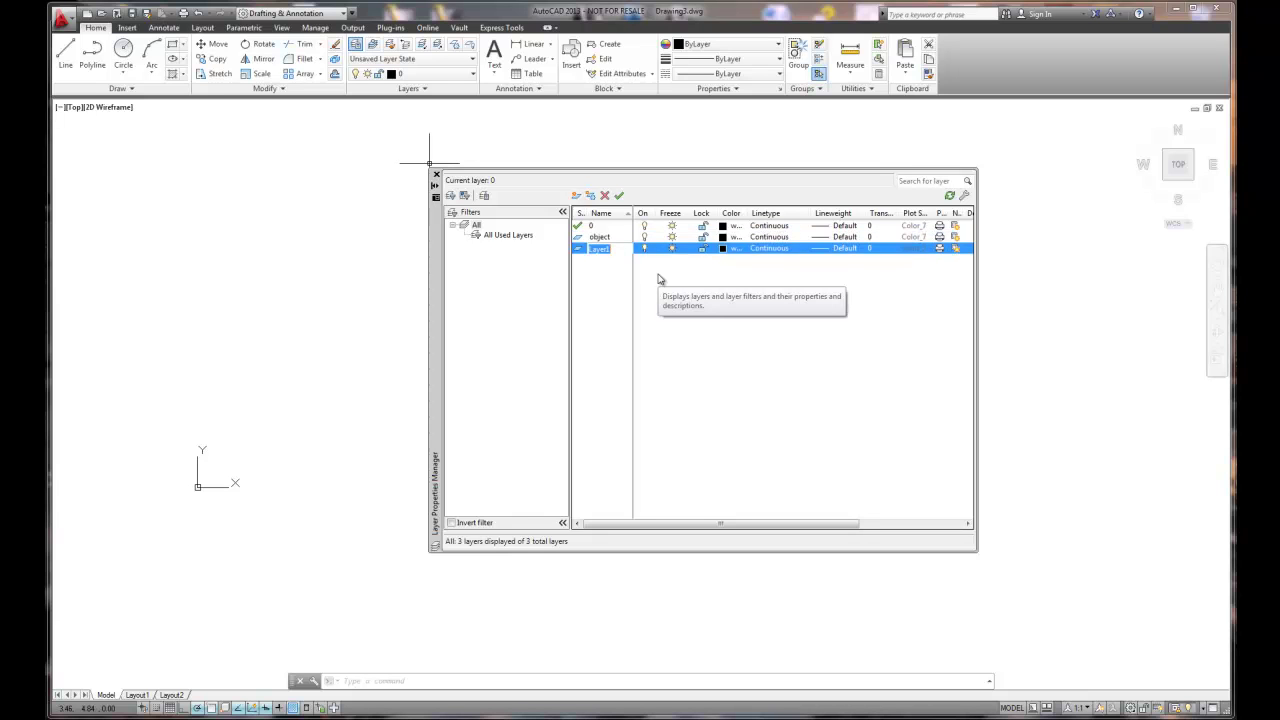
text(dimension)
Assign index color 42 to the object layer and index color 202 to the dimension layer
click(722, 237)
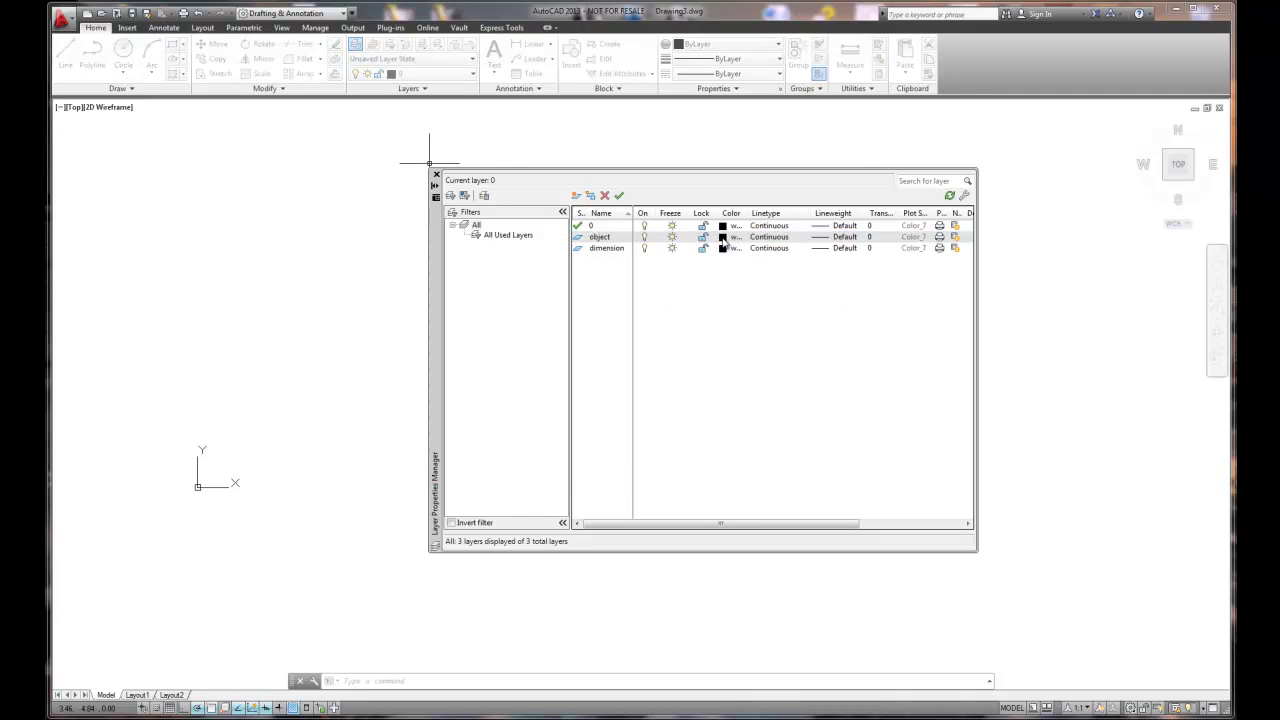
click(567, 317)
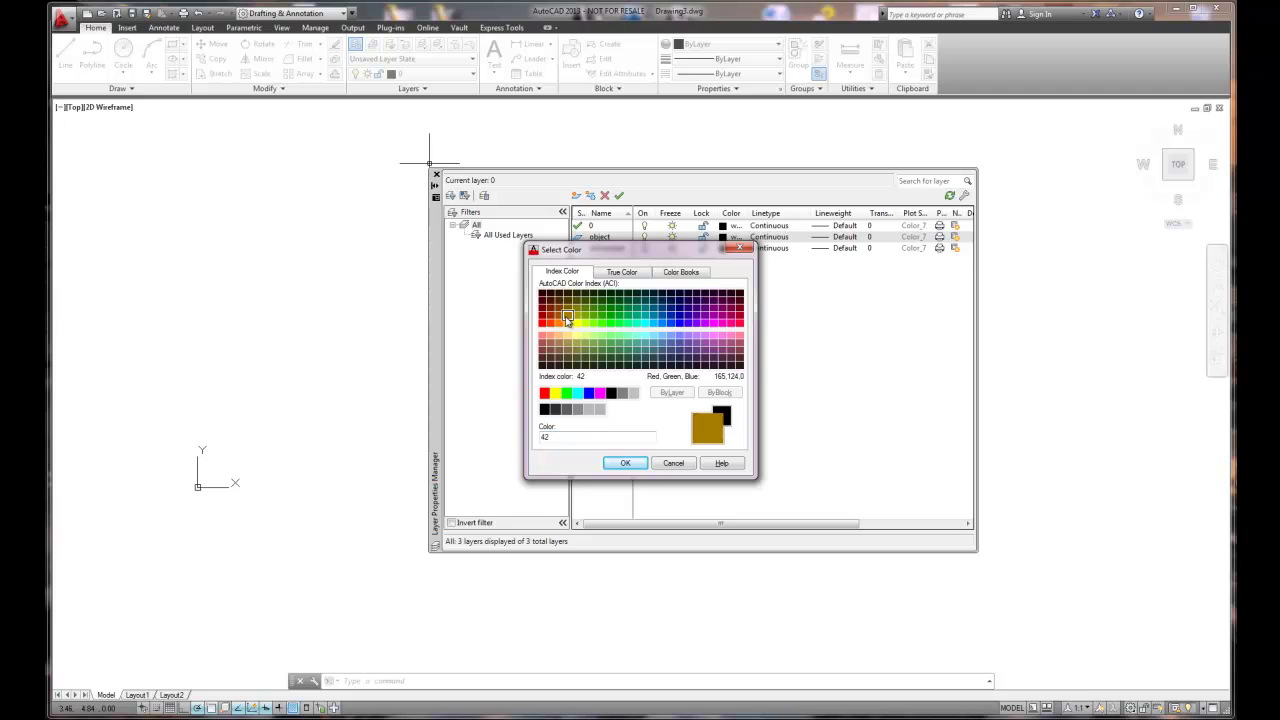
click(627, 462)
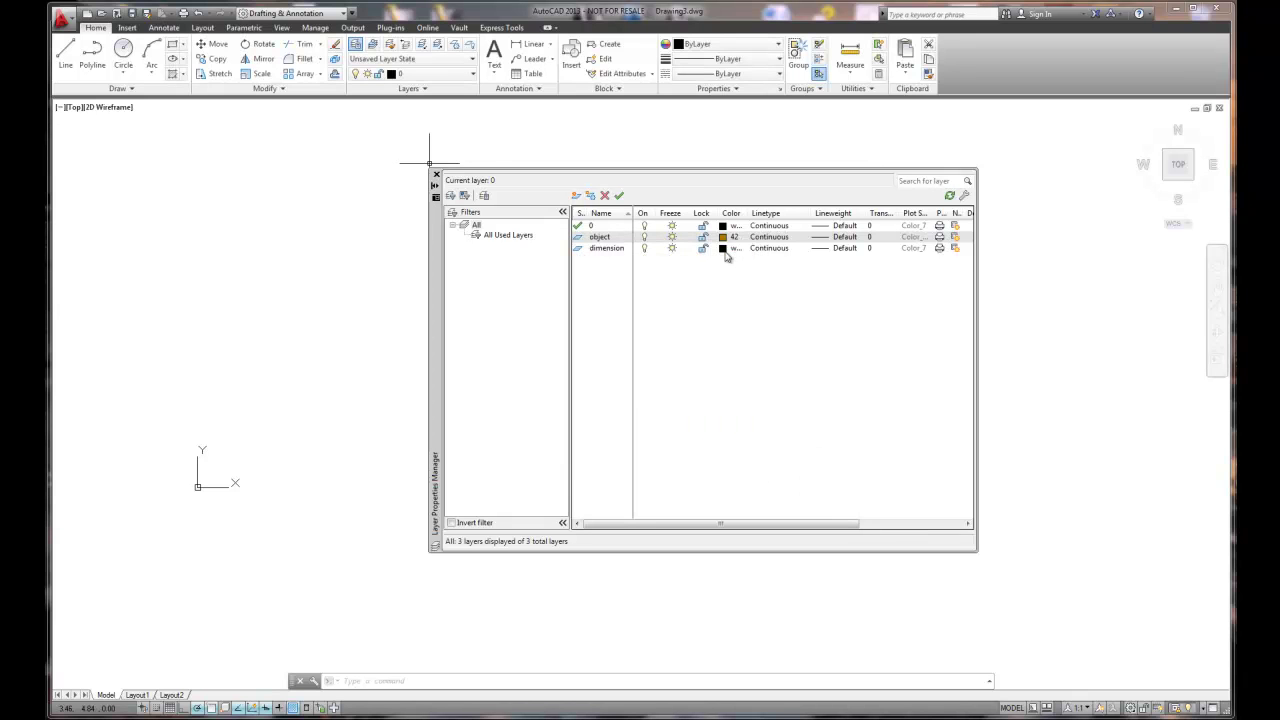
click(723, 248)
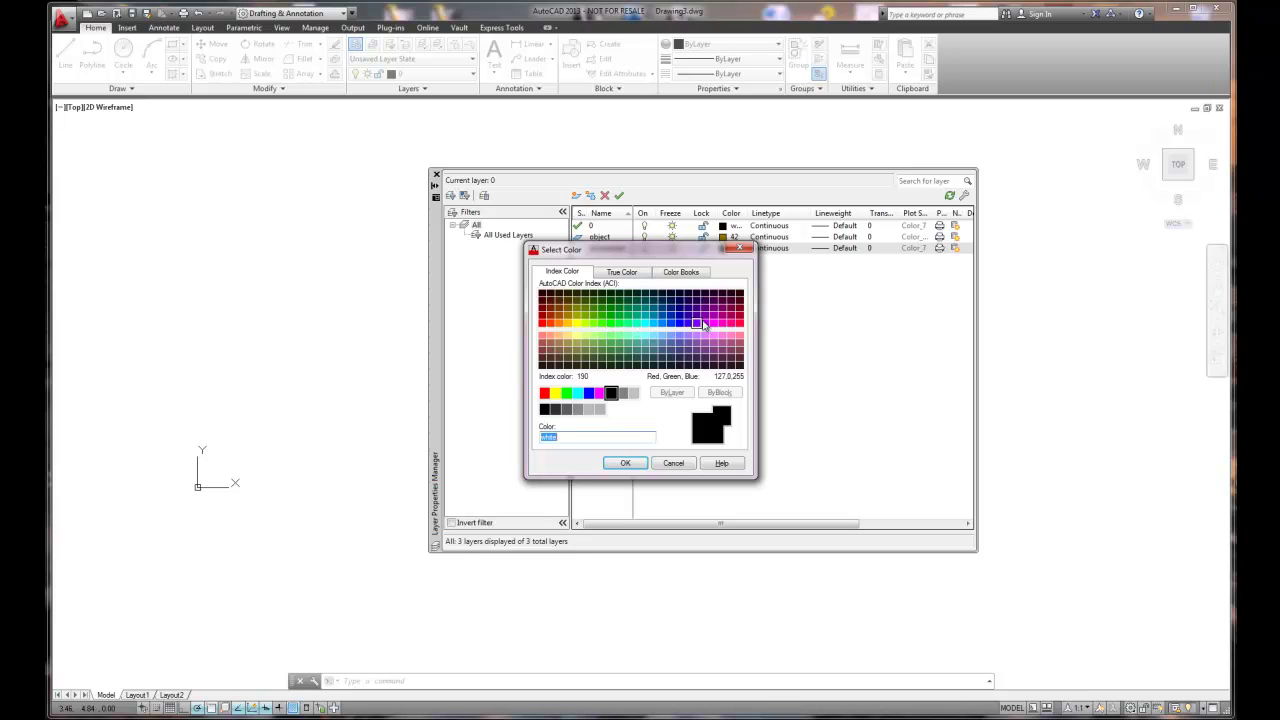
click(703, 317)
click(624, 462)
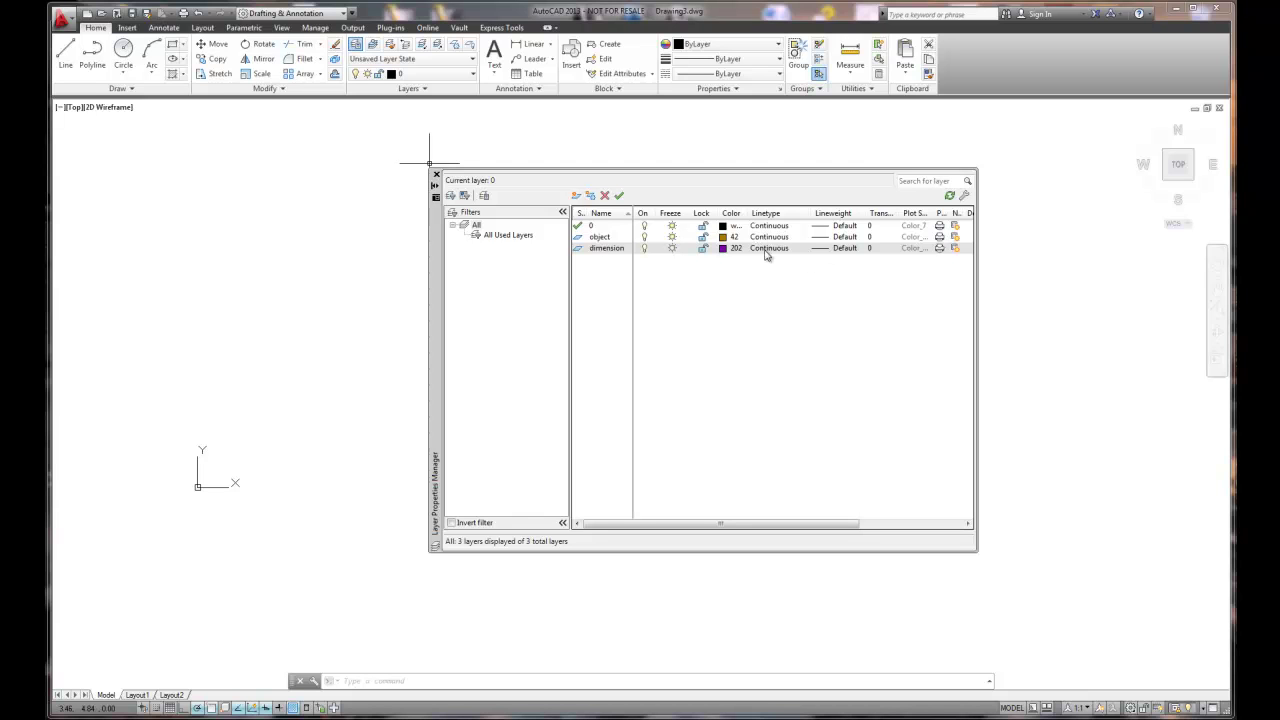
Set the object layer's lineweight to 0.50 mm and close the Layer Properties Manager
click(843, 238)
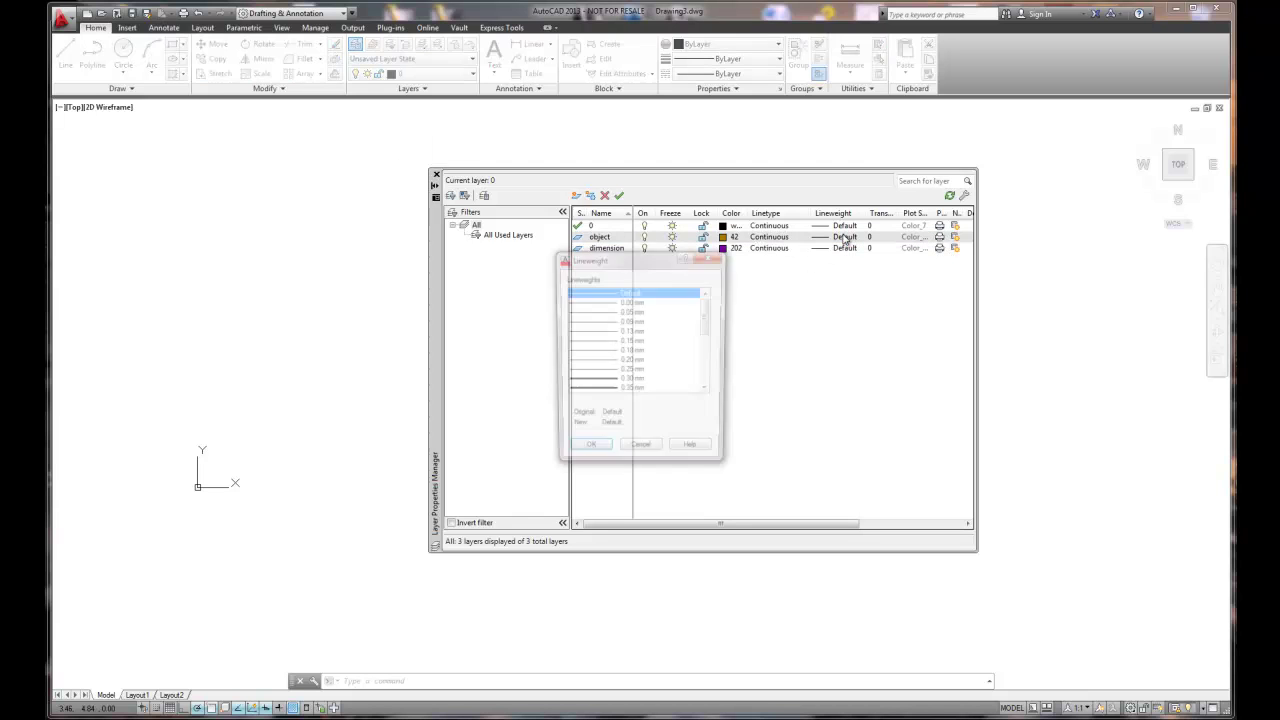
drag(709, 316, 707, 330)
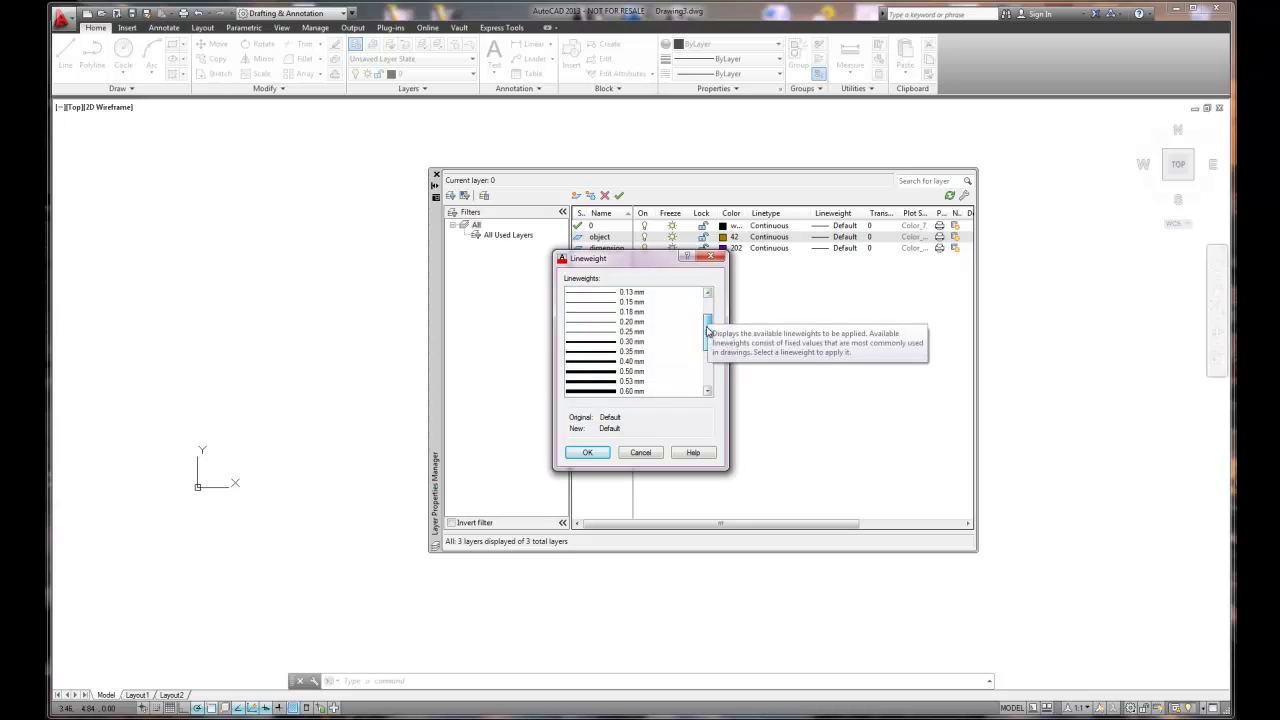
click(634, 371)
click(589, 453)
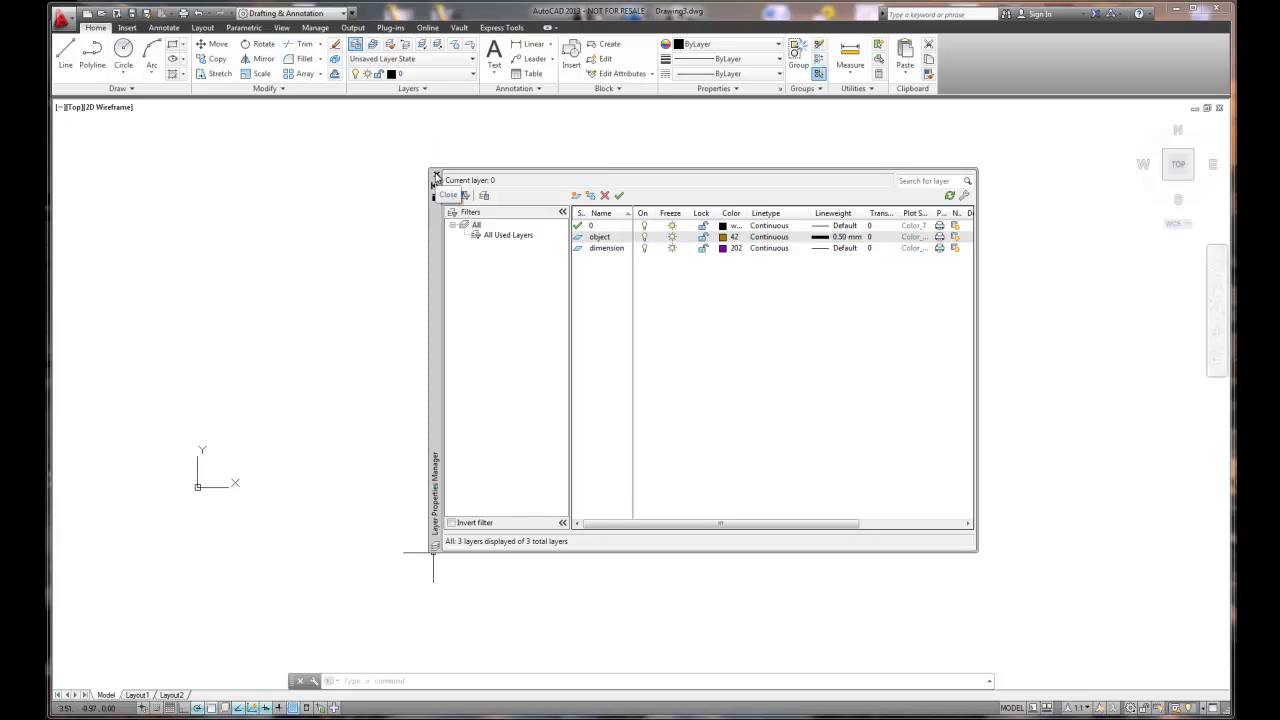
click(436, 176)
Make the object layer the current layer
click(472, 74)
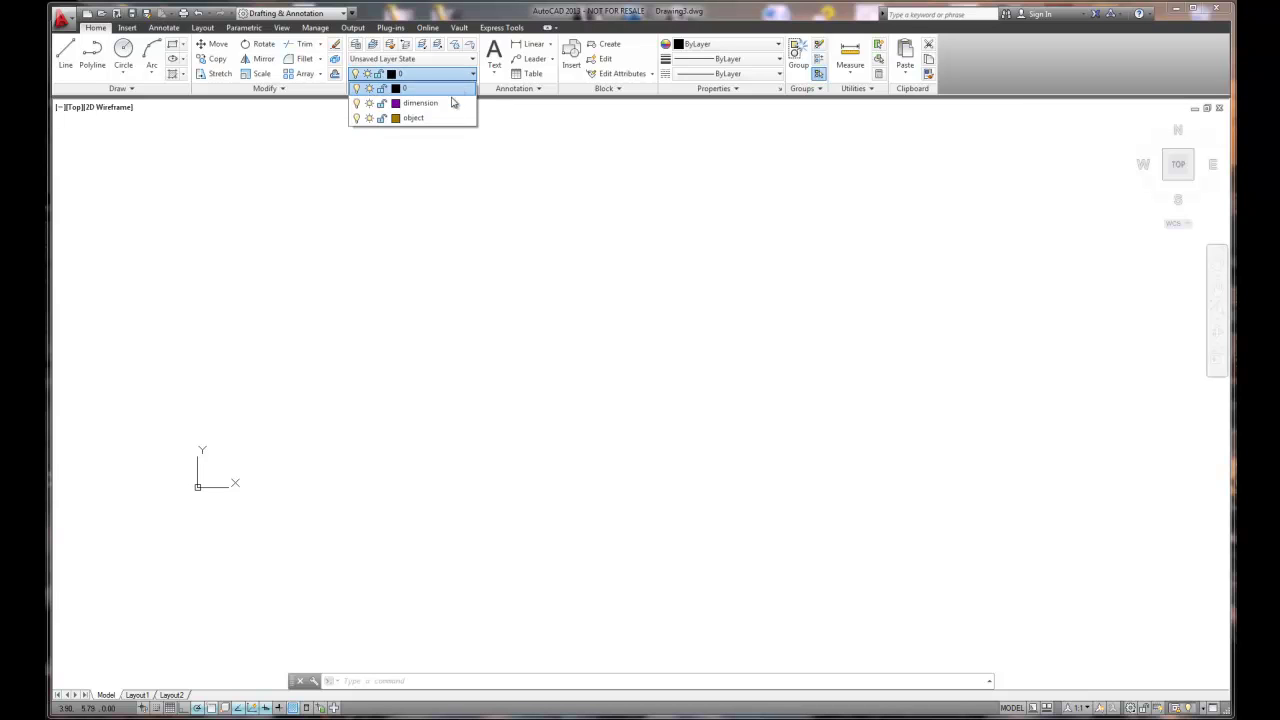
click(474, 74)
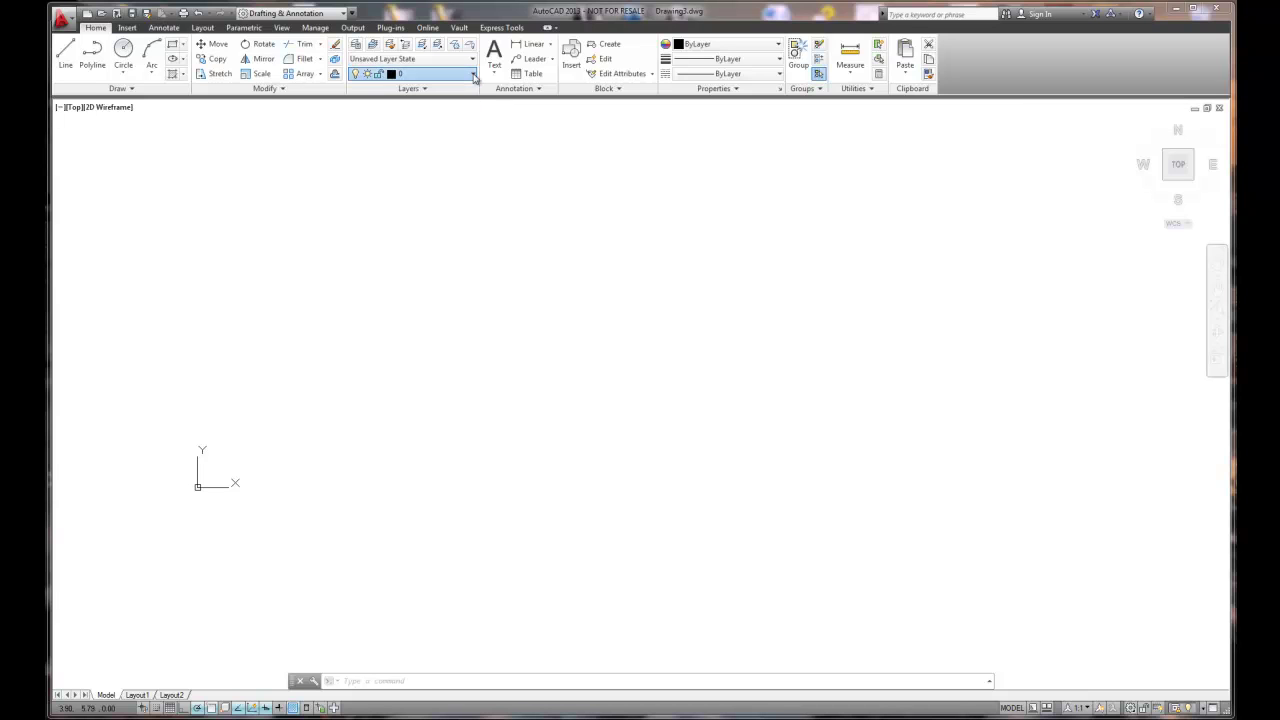
click(420, 74)
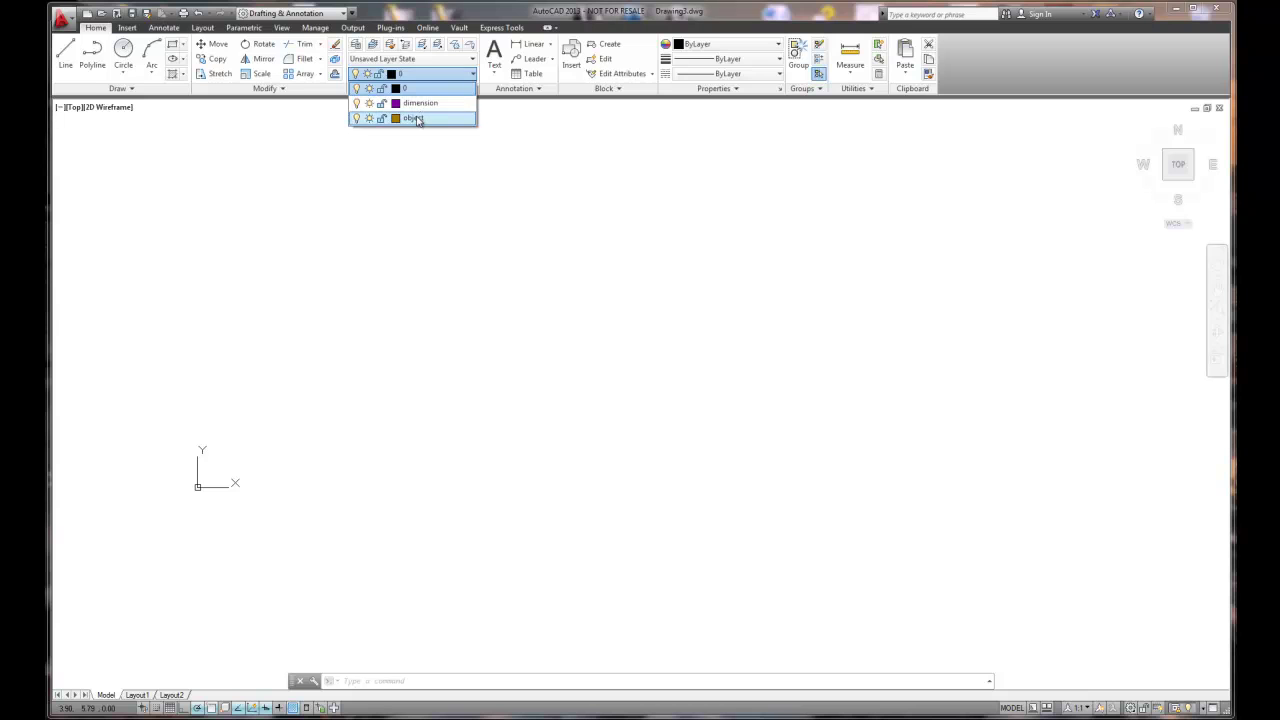
click(414, 118)
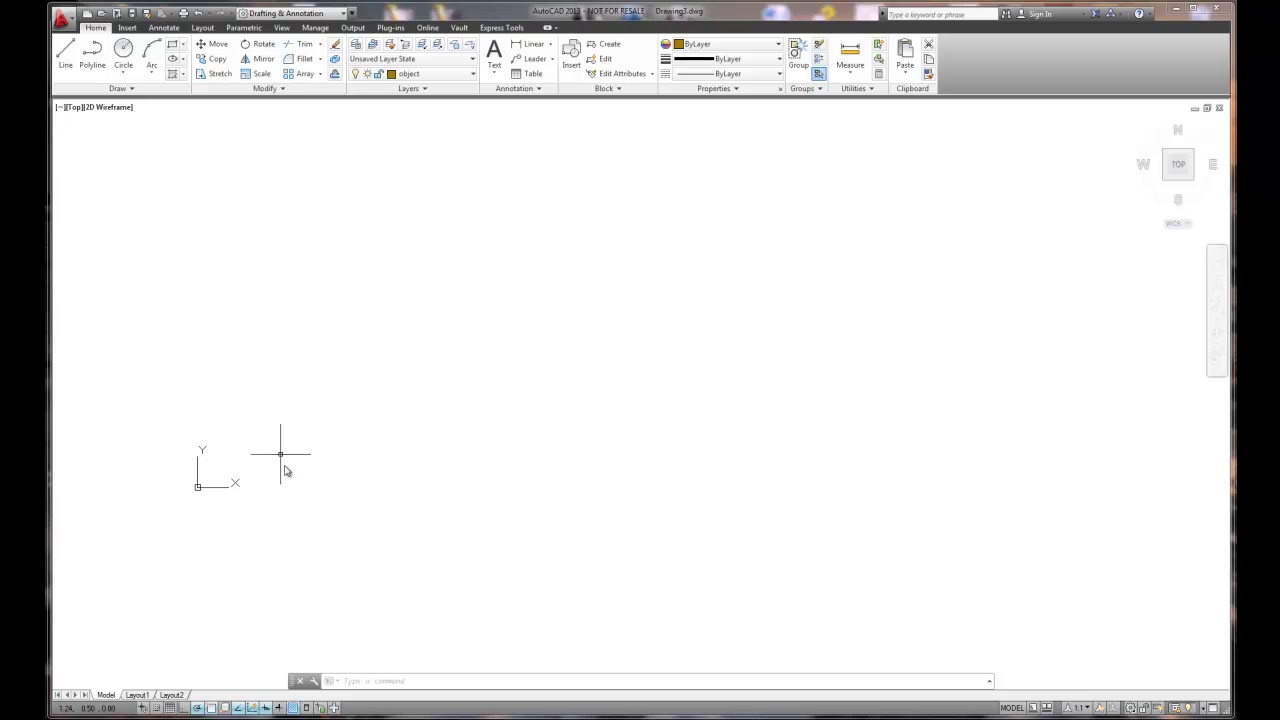
Draw a horizontal line 7.50 units to the right near the origin, continuing 3 units straight up from its right end
click(66, 58)
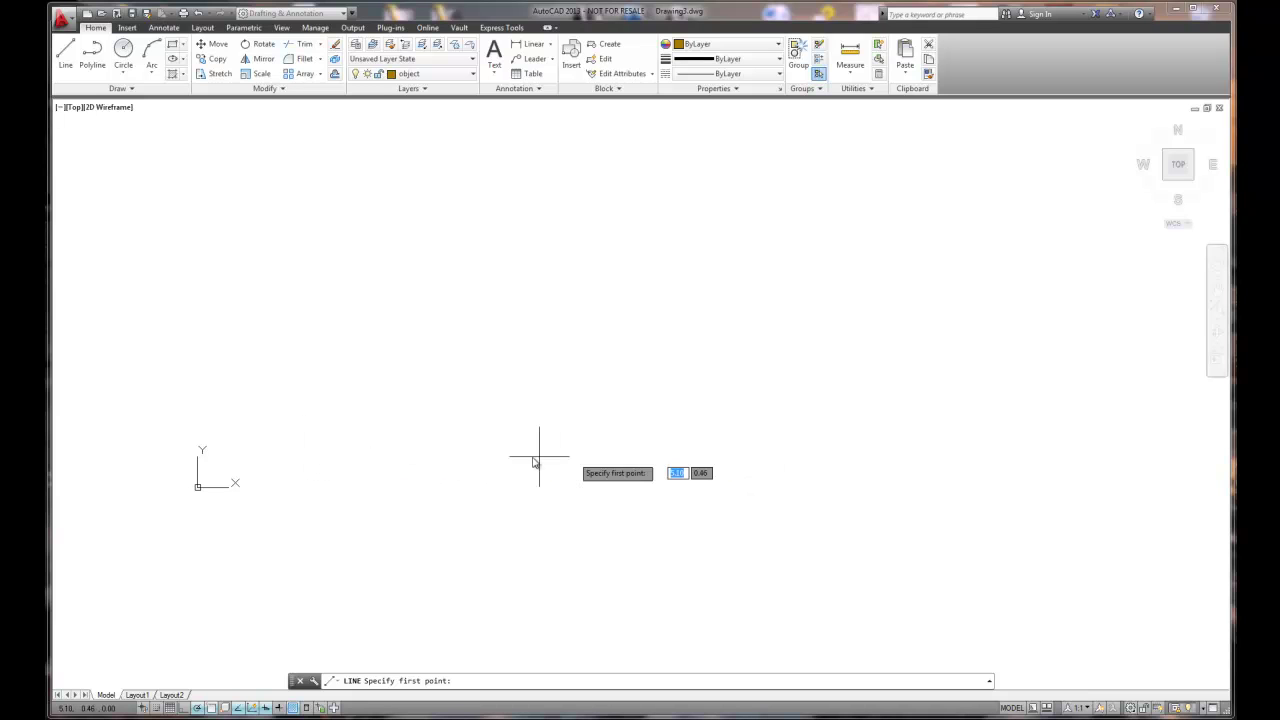
click(320, 456)
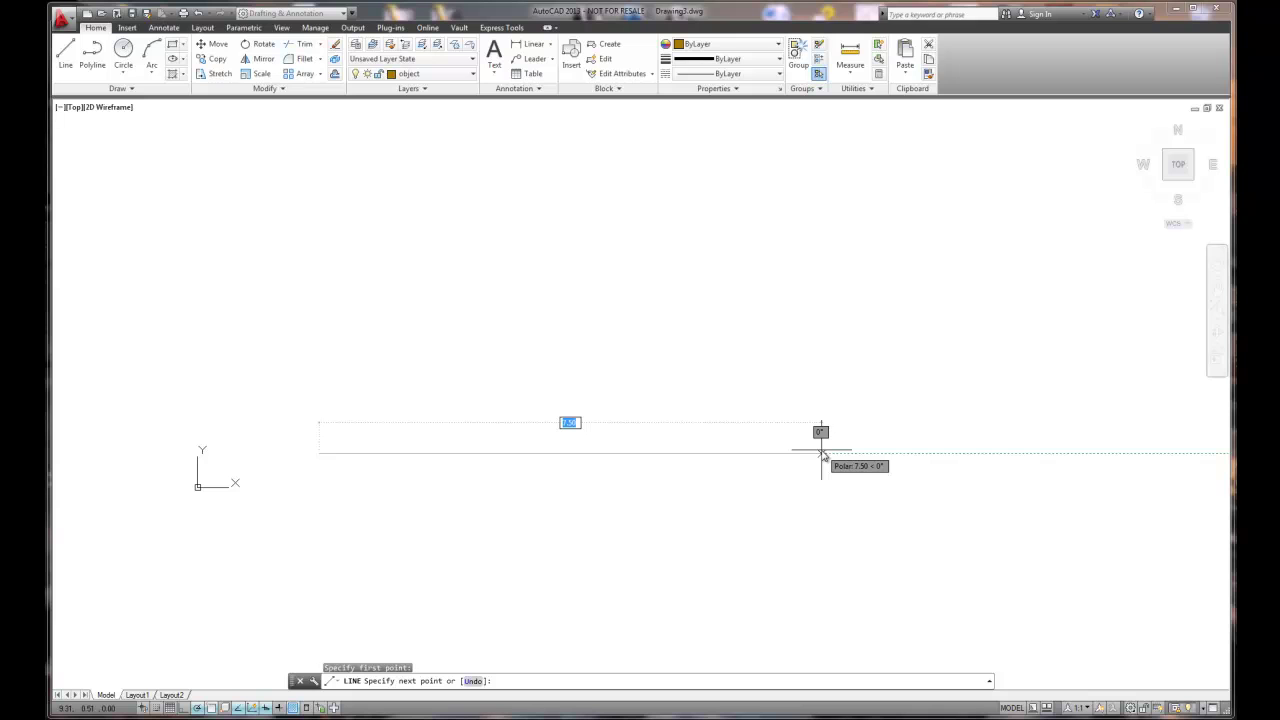
text(7)
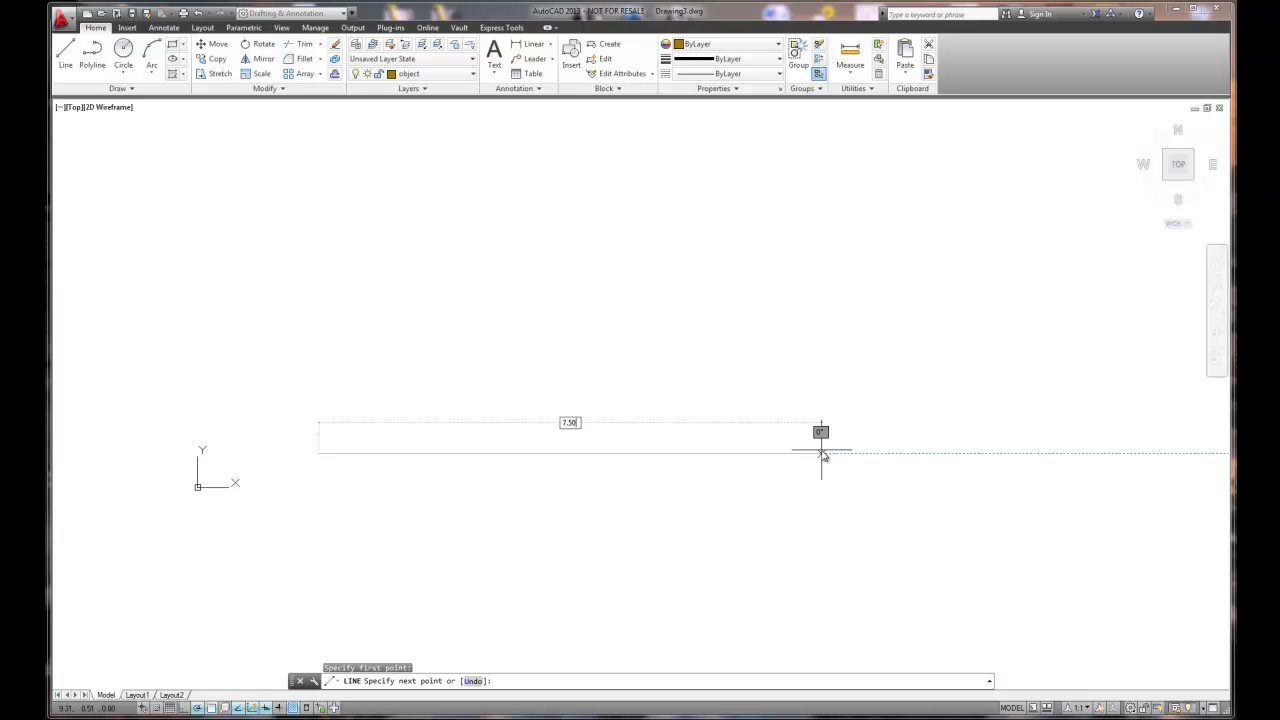
text(.50)
key(Return)
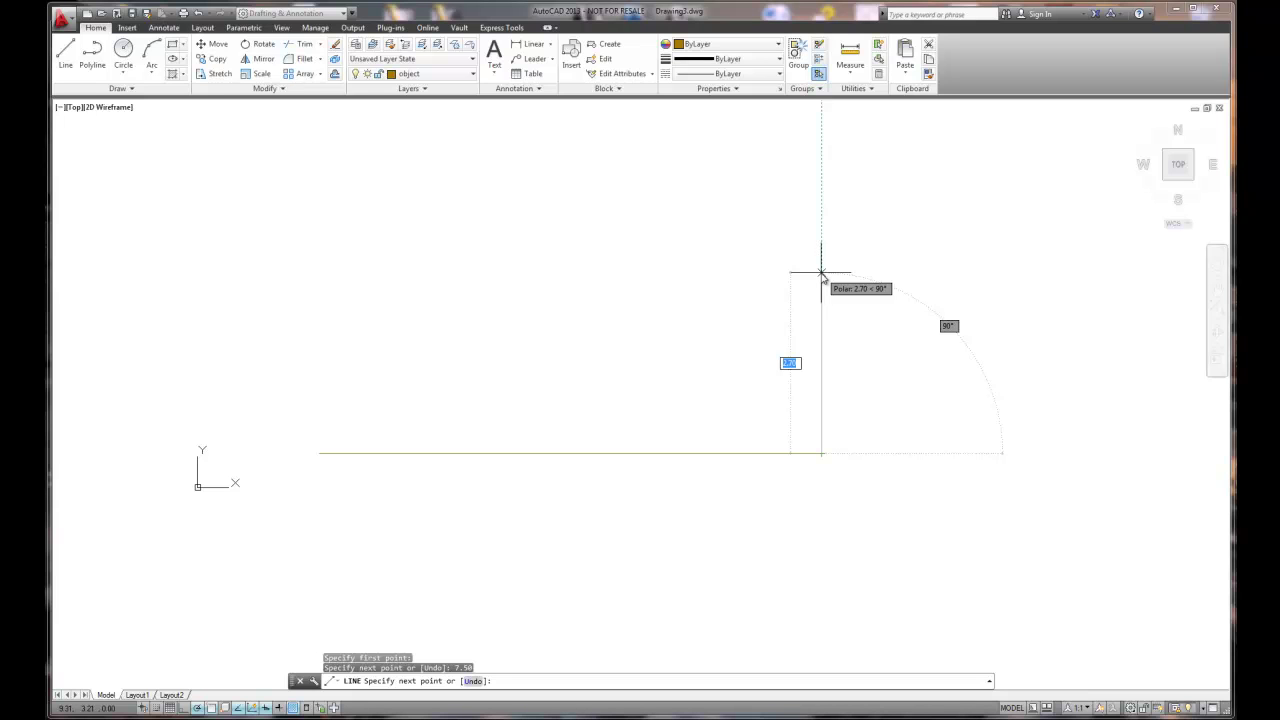
text(3)
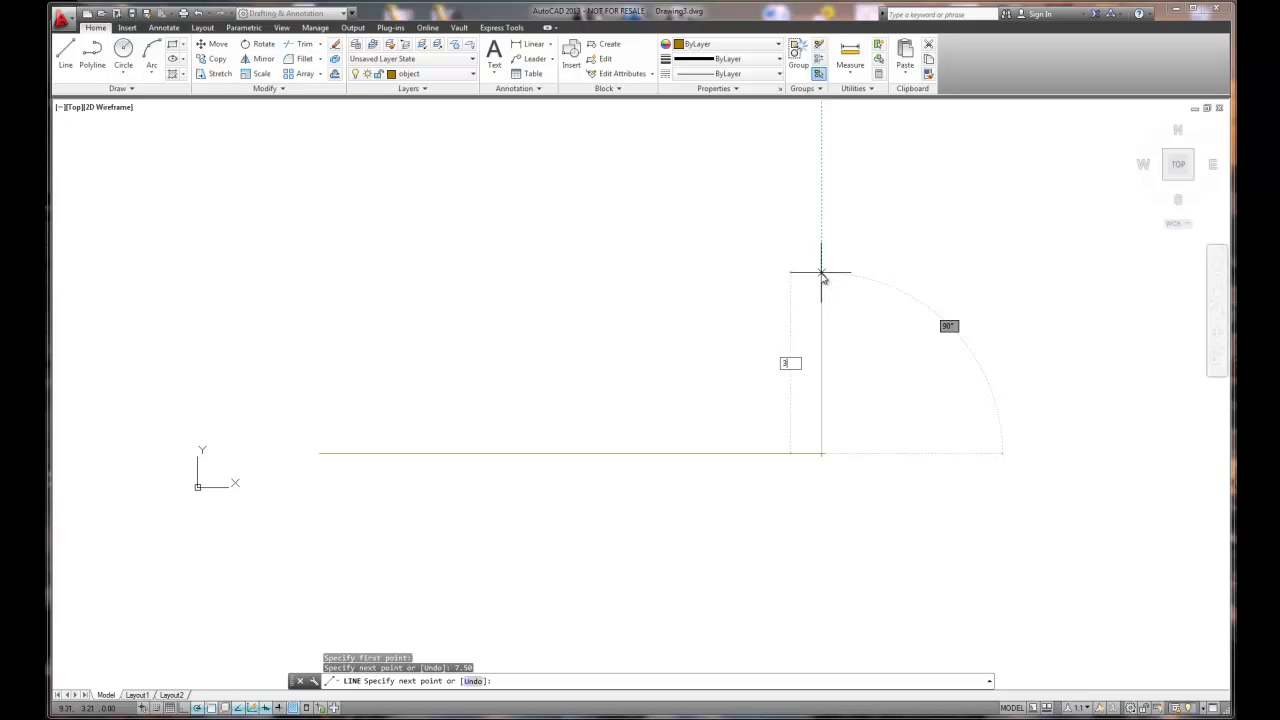
key(Return)
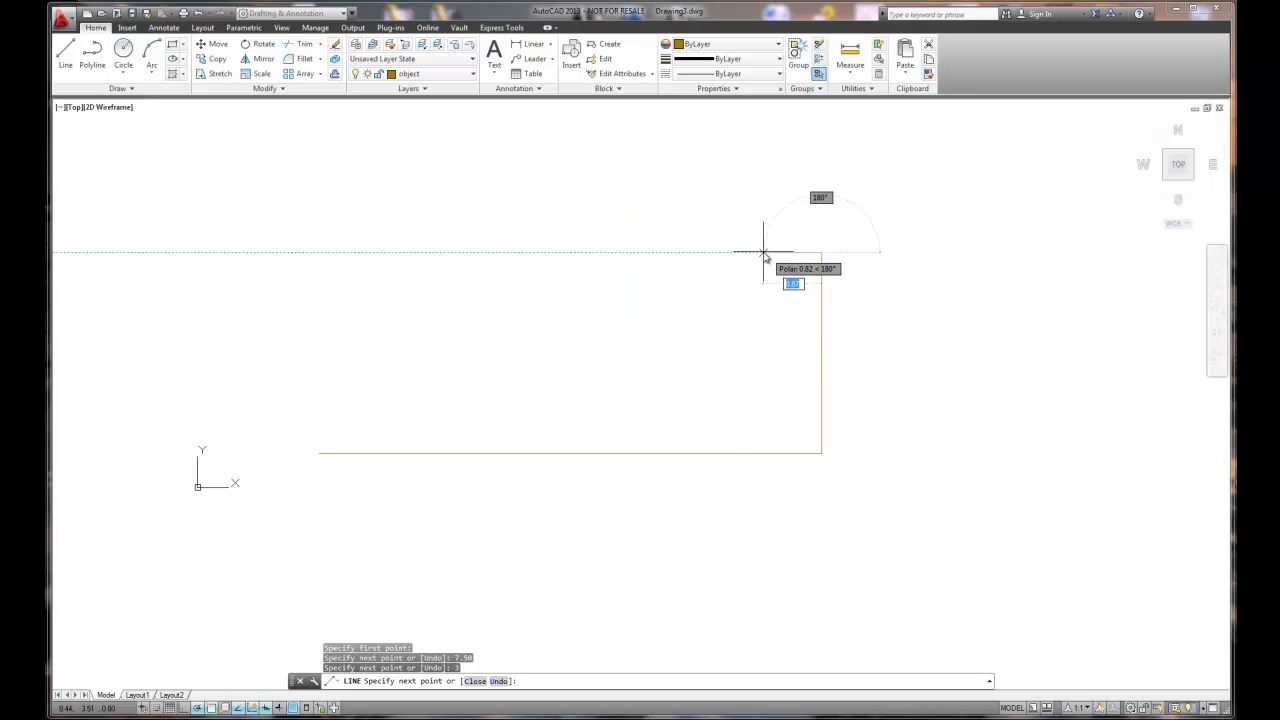
Continue the stepped outline with segments 1.5 units left, 1.75 units up and 1.50 units left, ending the line there
text(1)
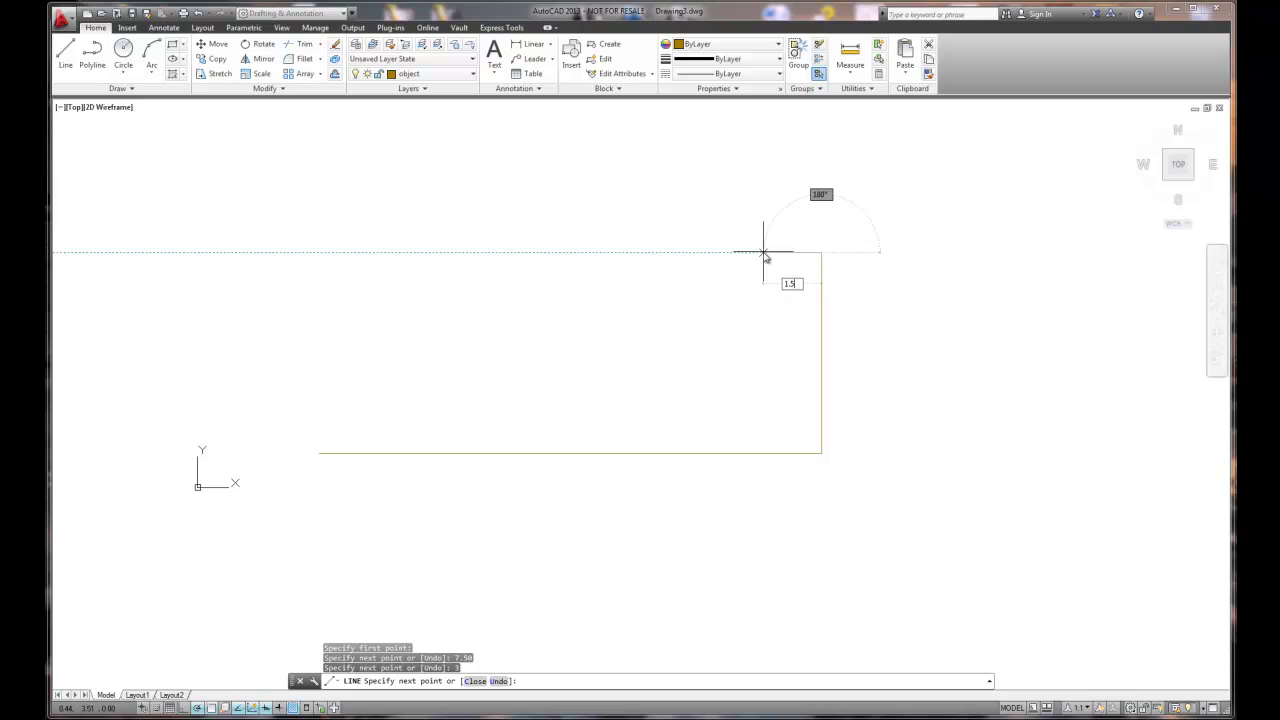
text(.5)
key(Return)
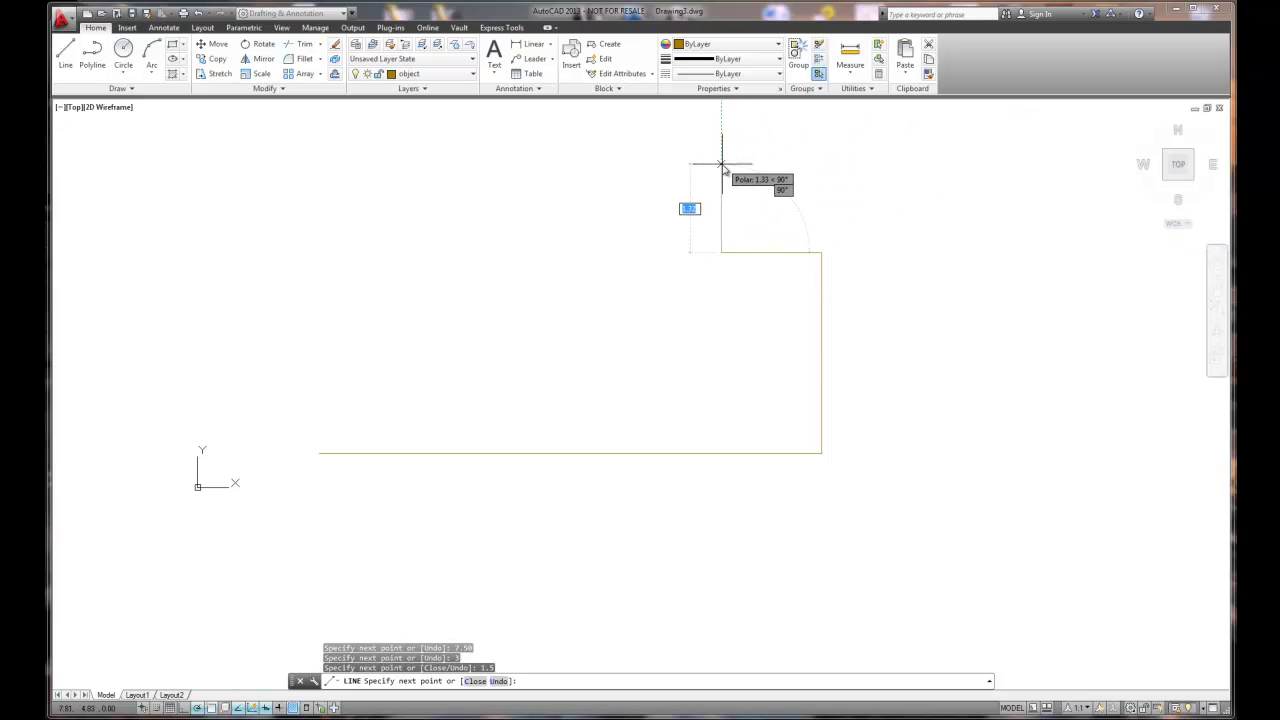
text(1.75)
key(Return)
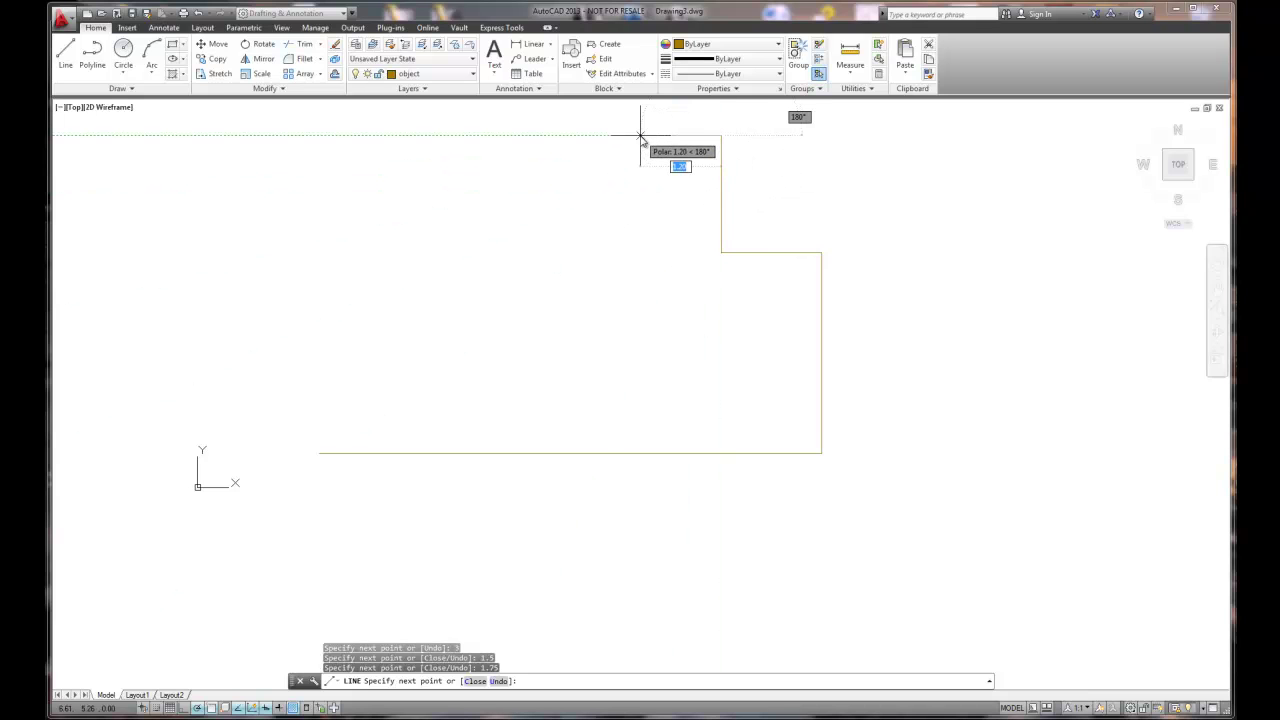
text(1.50)
key(Return)
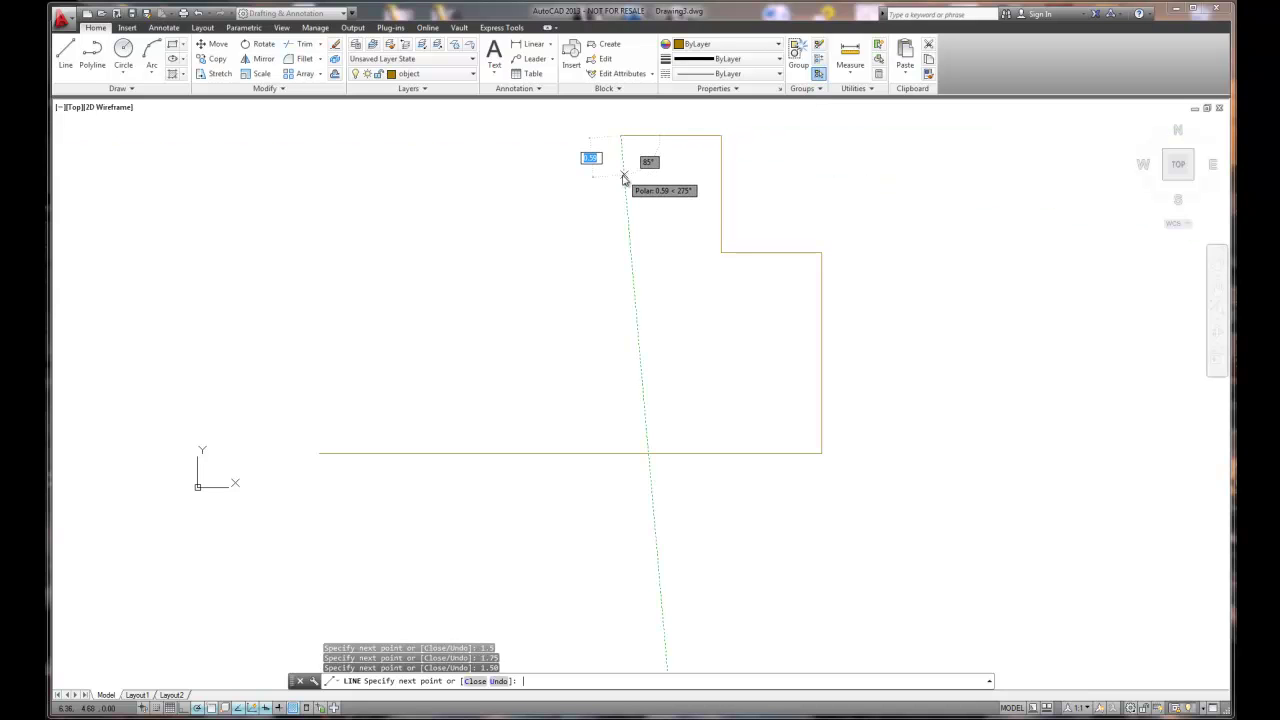
key(Return)
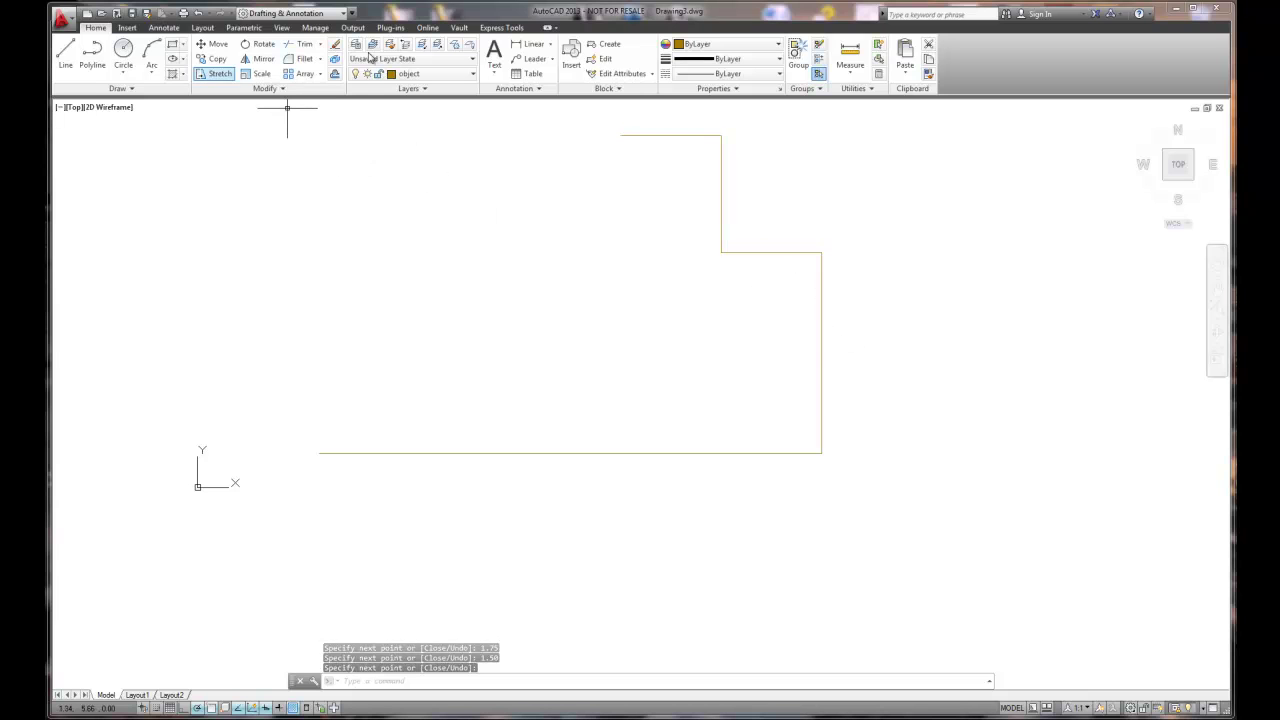
Add a linear dimension to the lower right vertical edge, placed to the right of the outline
click(528, 45)
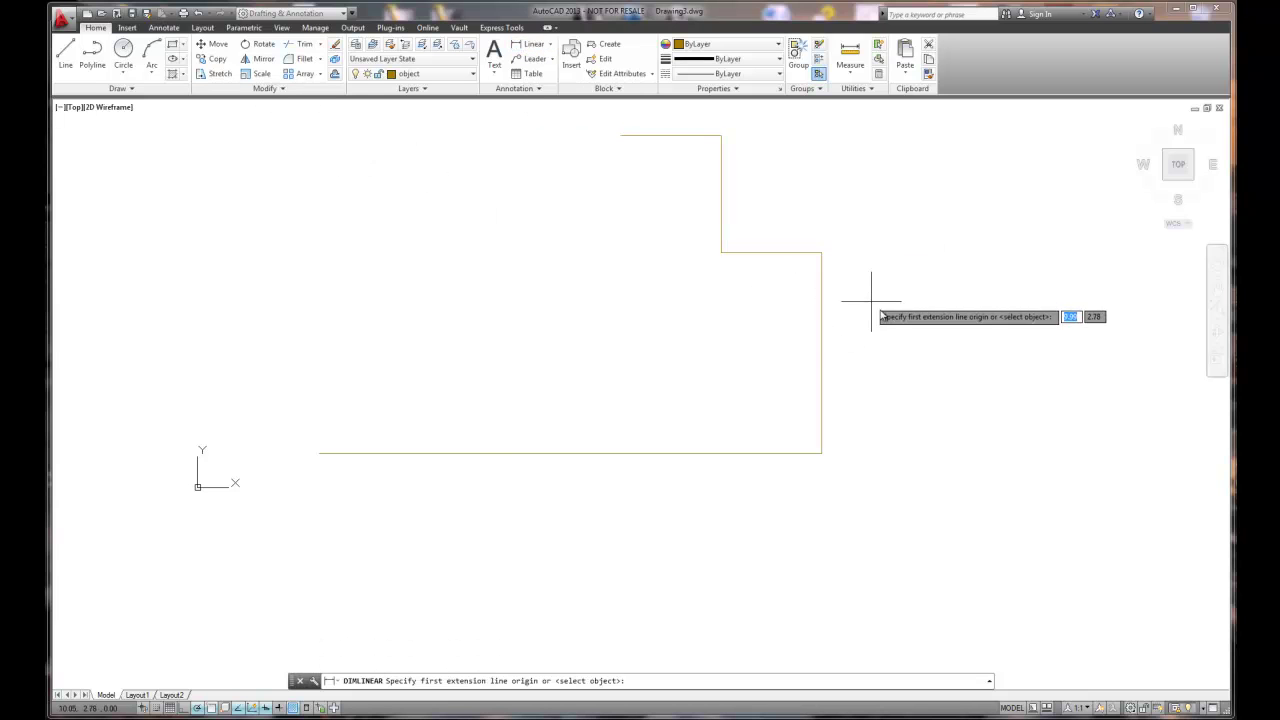
key(Return)
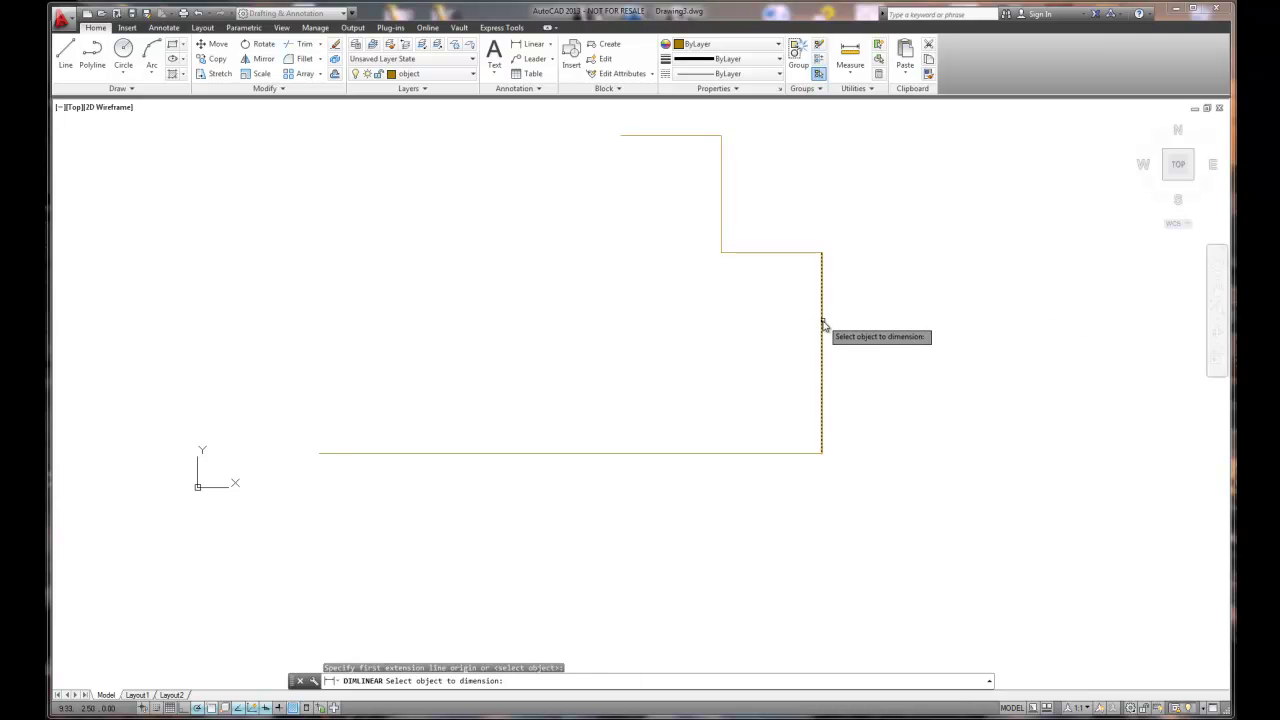
click(822, 326)
click(928, 330)
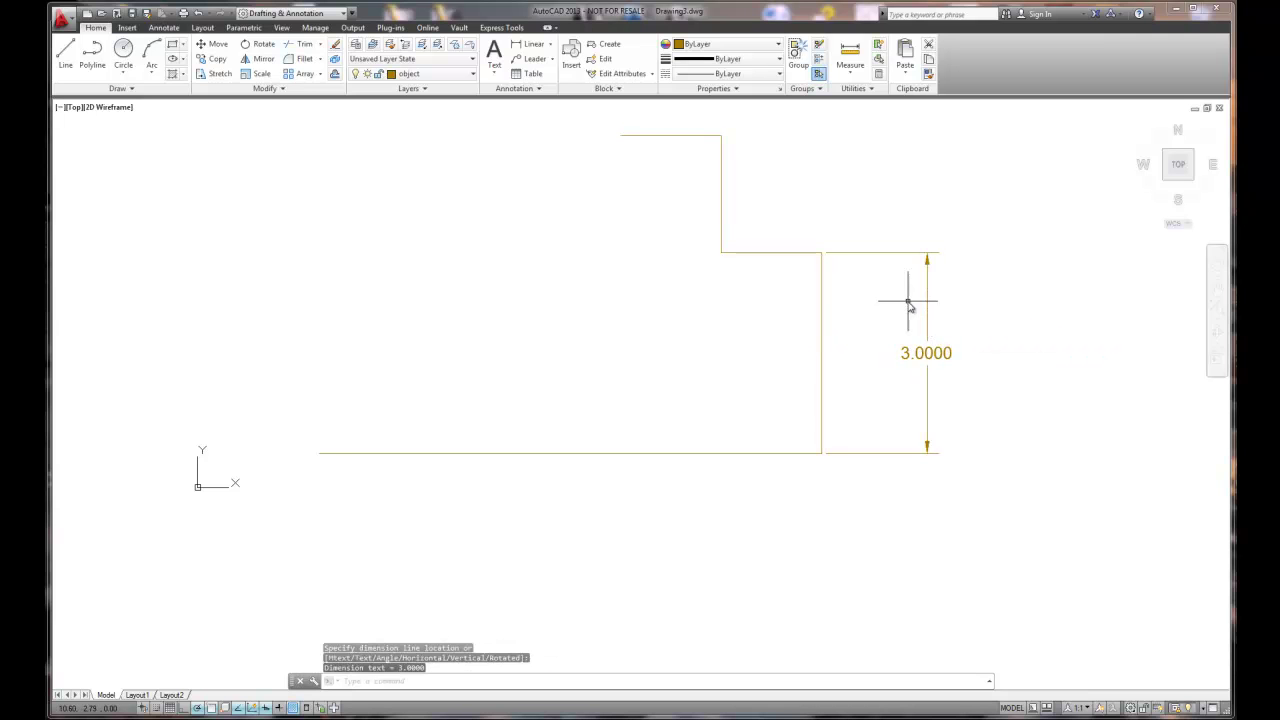
Add a linear dimension to the upper vertical edge, aligned with the dimension line of the lower vertical edge
right_click(777, 215)
click(801, 222)
key(Return)
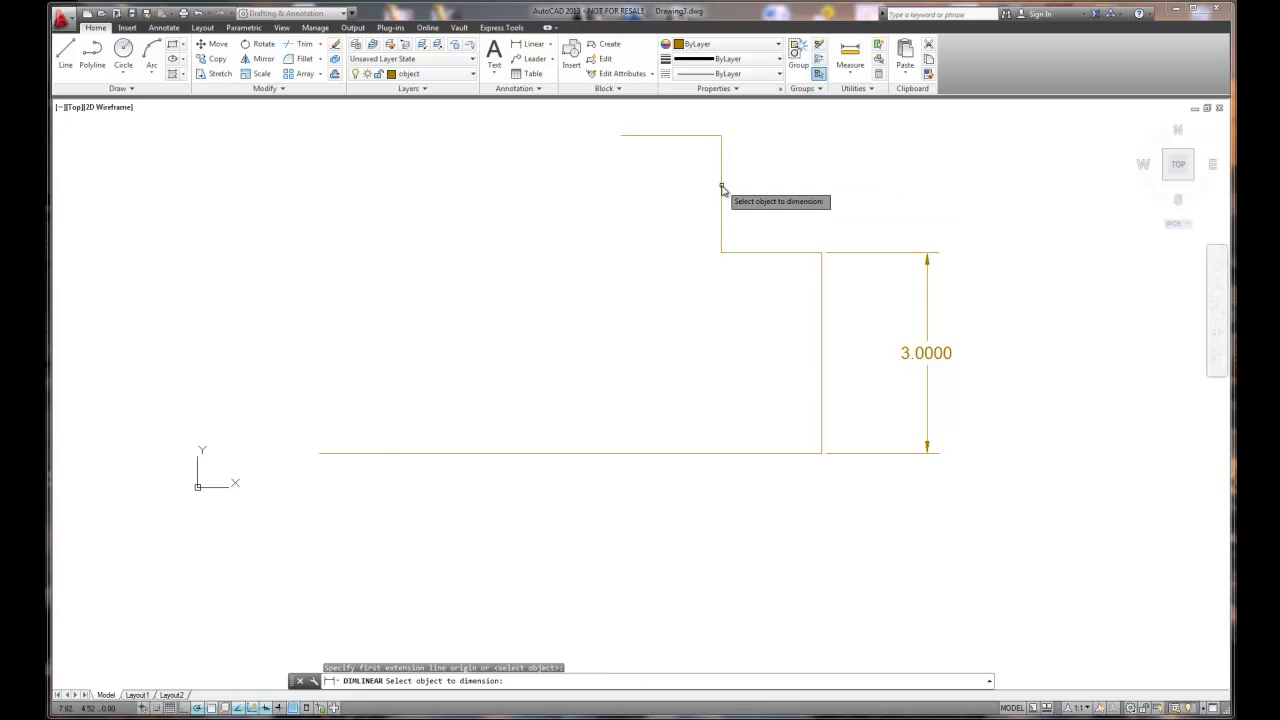
click(722, 189)
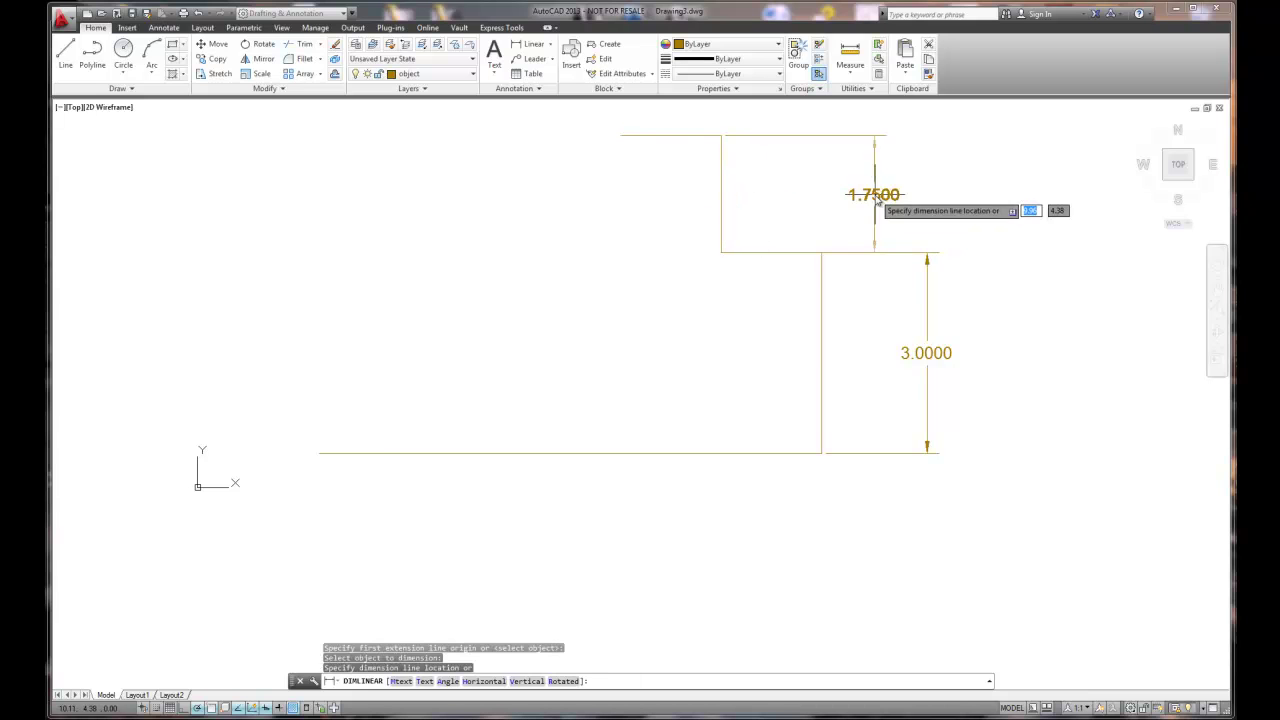
click(926, 256)
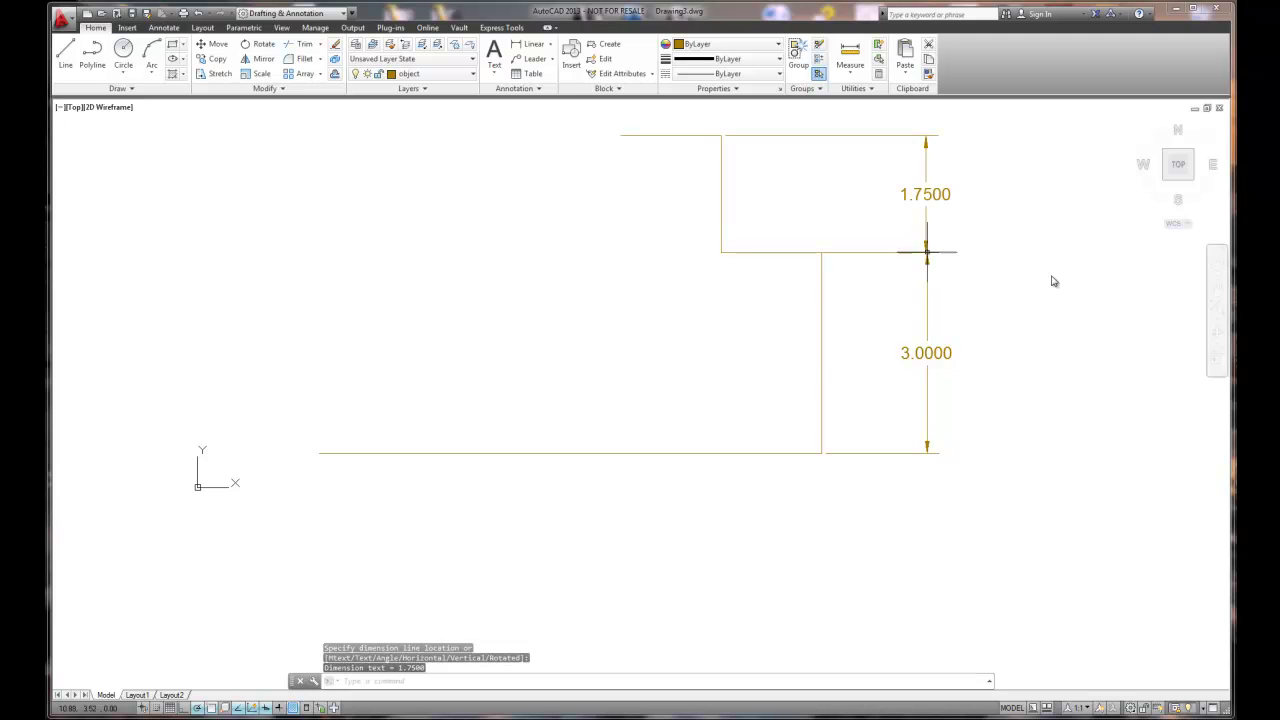
Add a linear dimension to the bottom horizontal edge, placed below the outline
right_click(657, 496)
click(724, 268)
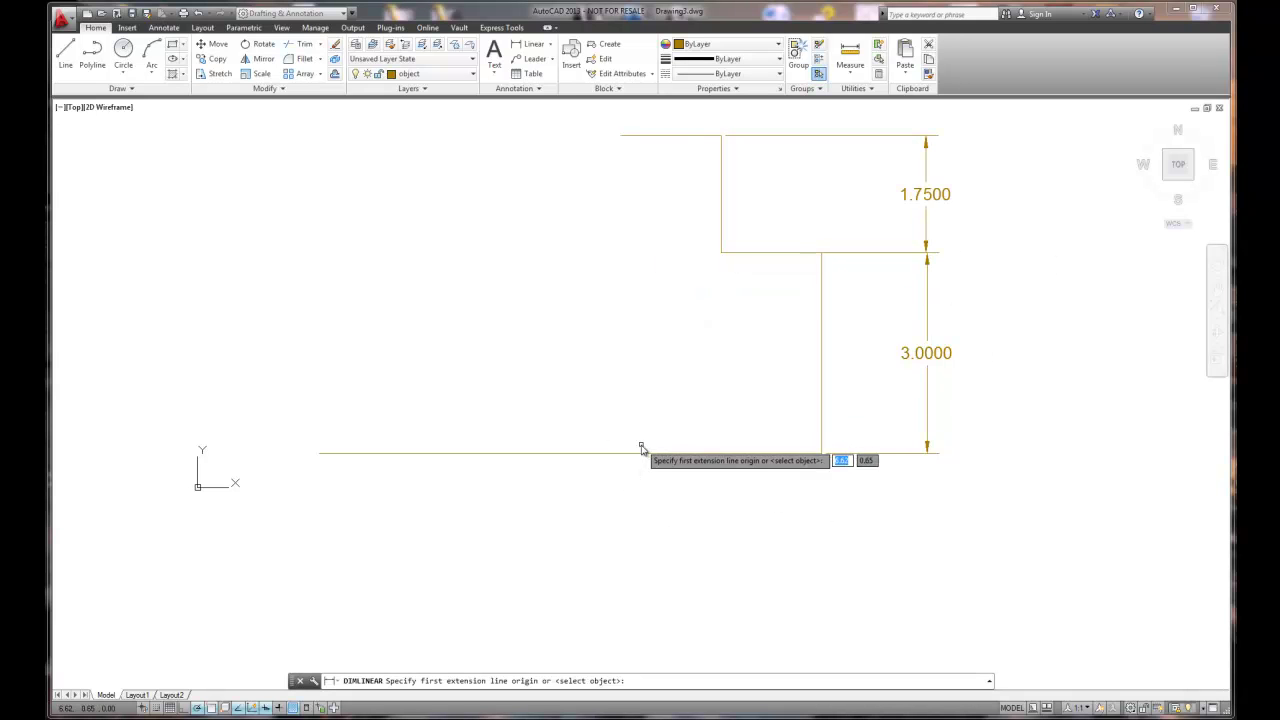
key(Return)
click(640, 455)
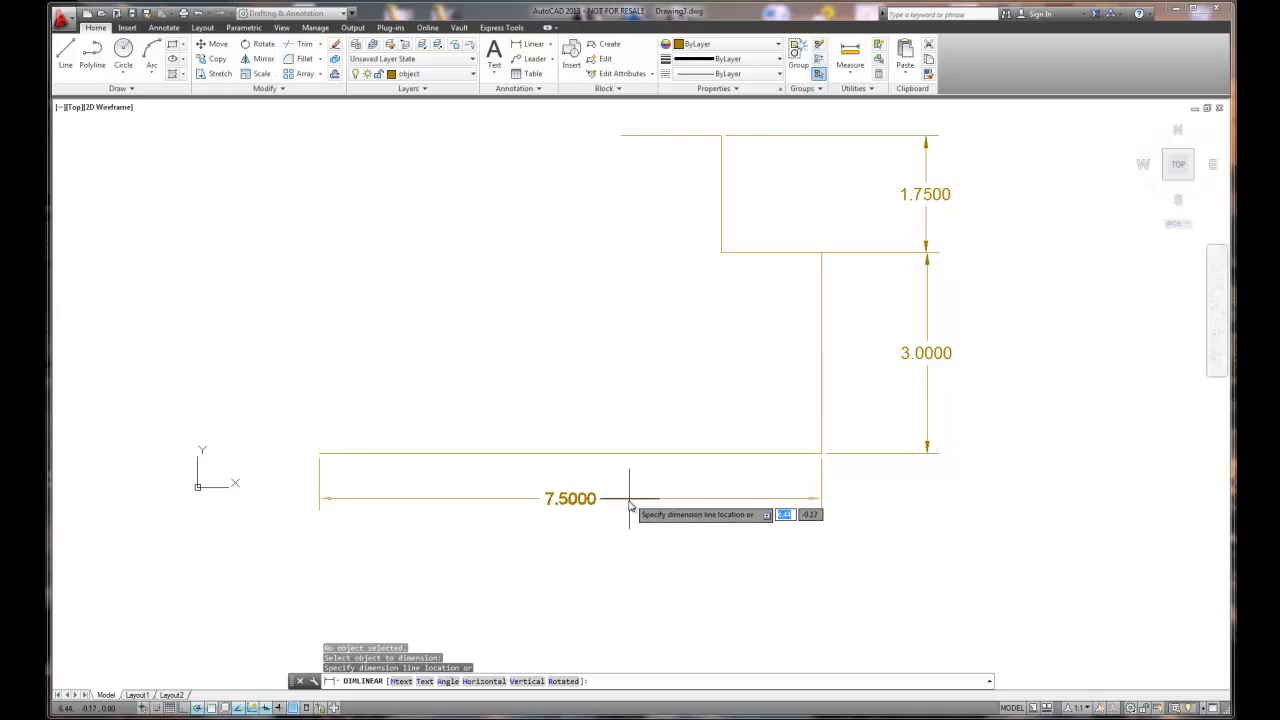
click(636, 522)
Add a linear dimension to the top horizontal edge, placed just above it
right_click(766, 279)
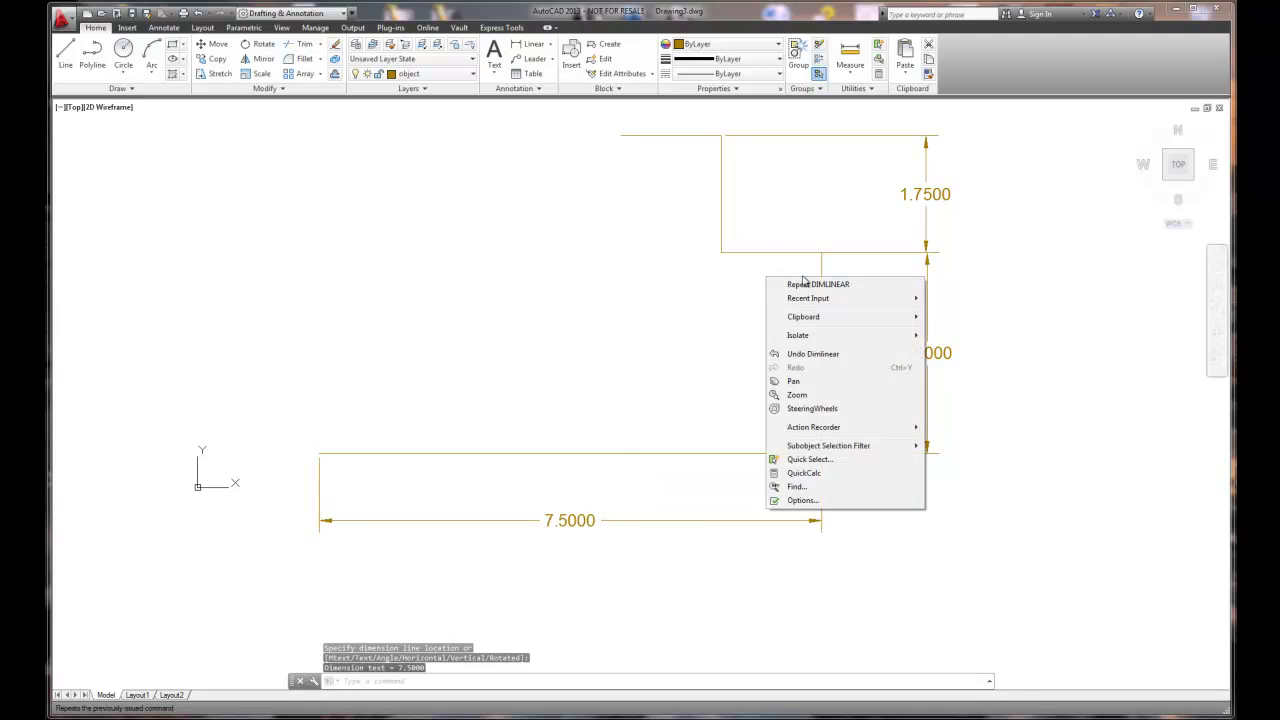
click(810, 287)
key(Return)
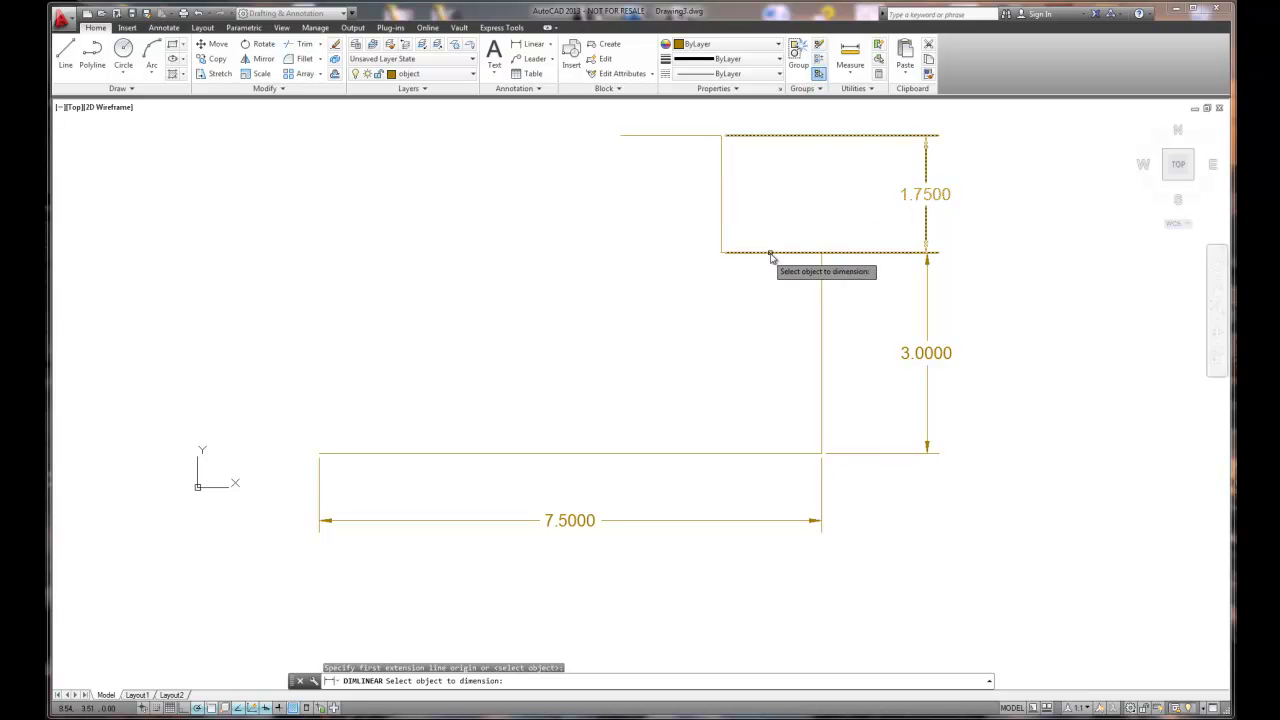
click(666, 135)
click(667, 112)
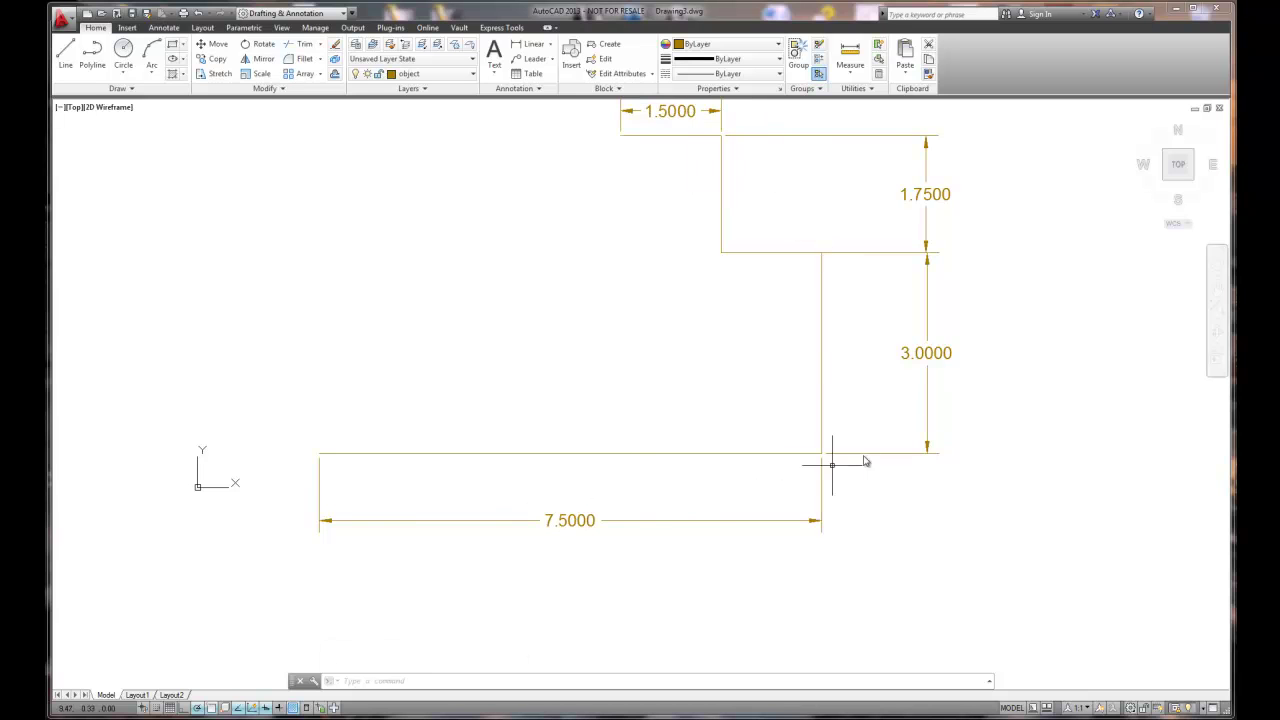
Move all four linear dimensions to the dimension layer and clear the selection
click(571, 520)
click(928, 352)
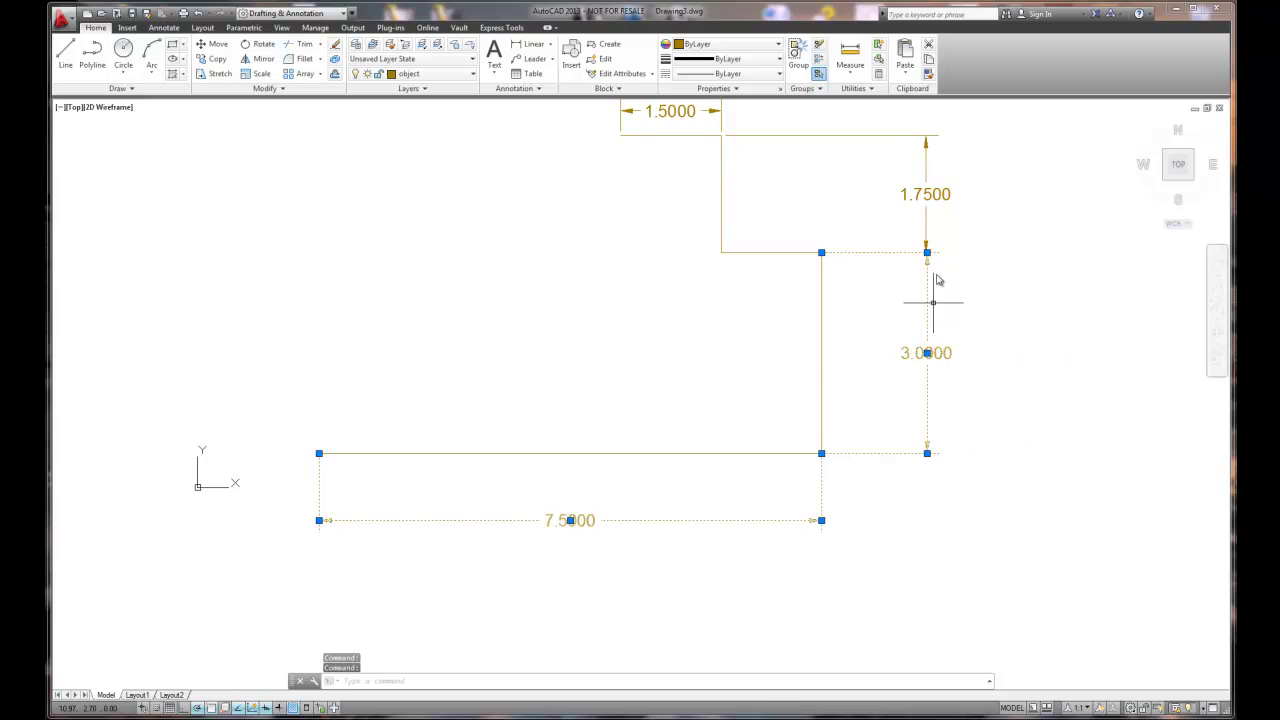
click(928, 205)
click(660, 112)
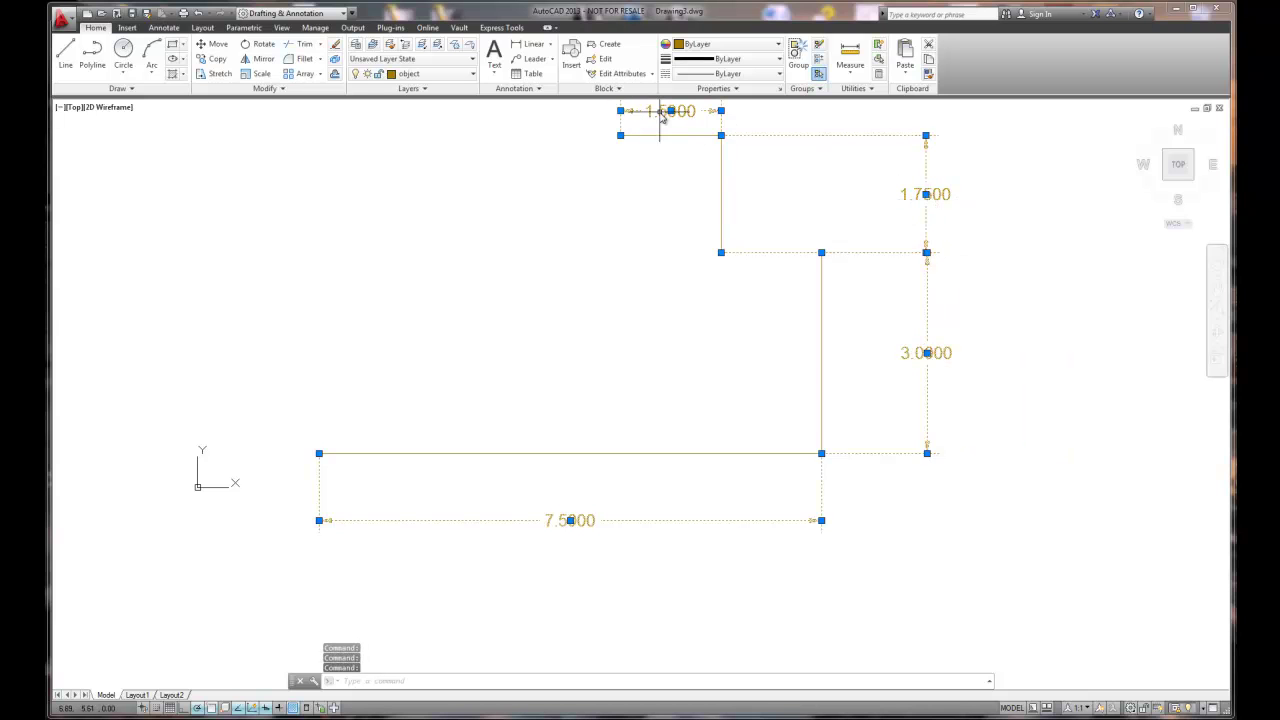
right_click(660, 115)
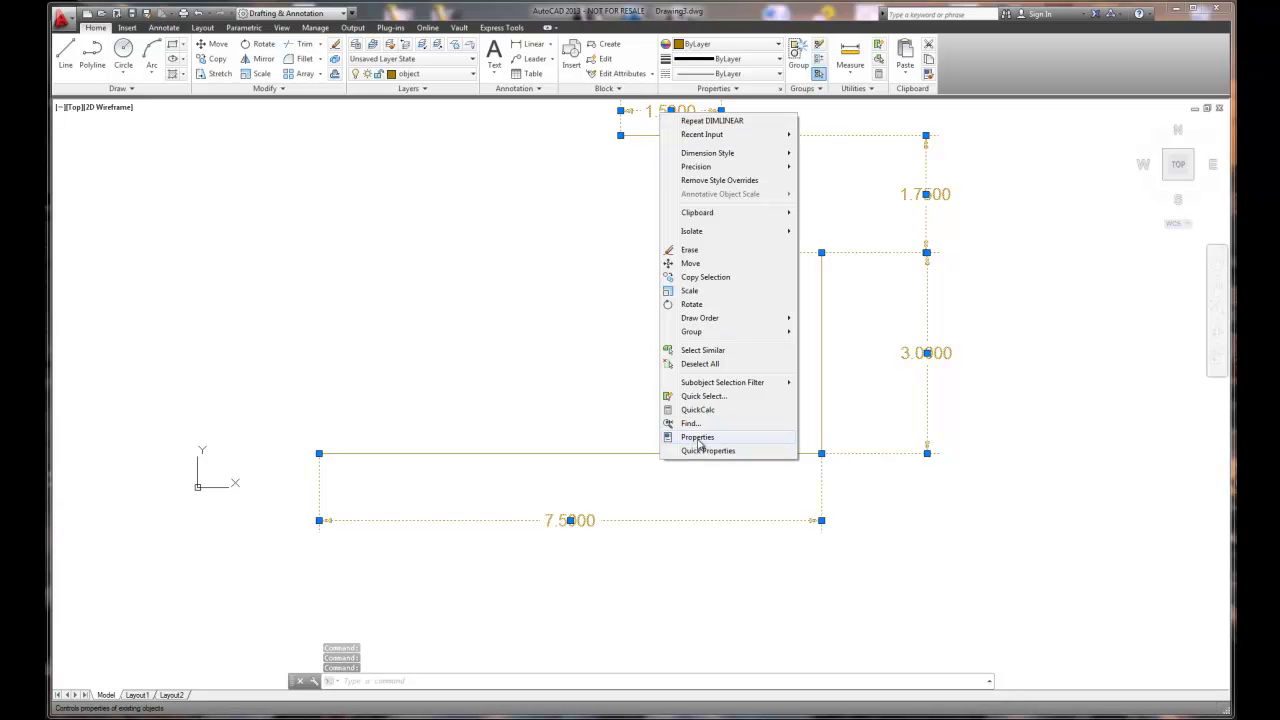
click(457, 79)
click(457, 79)
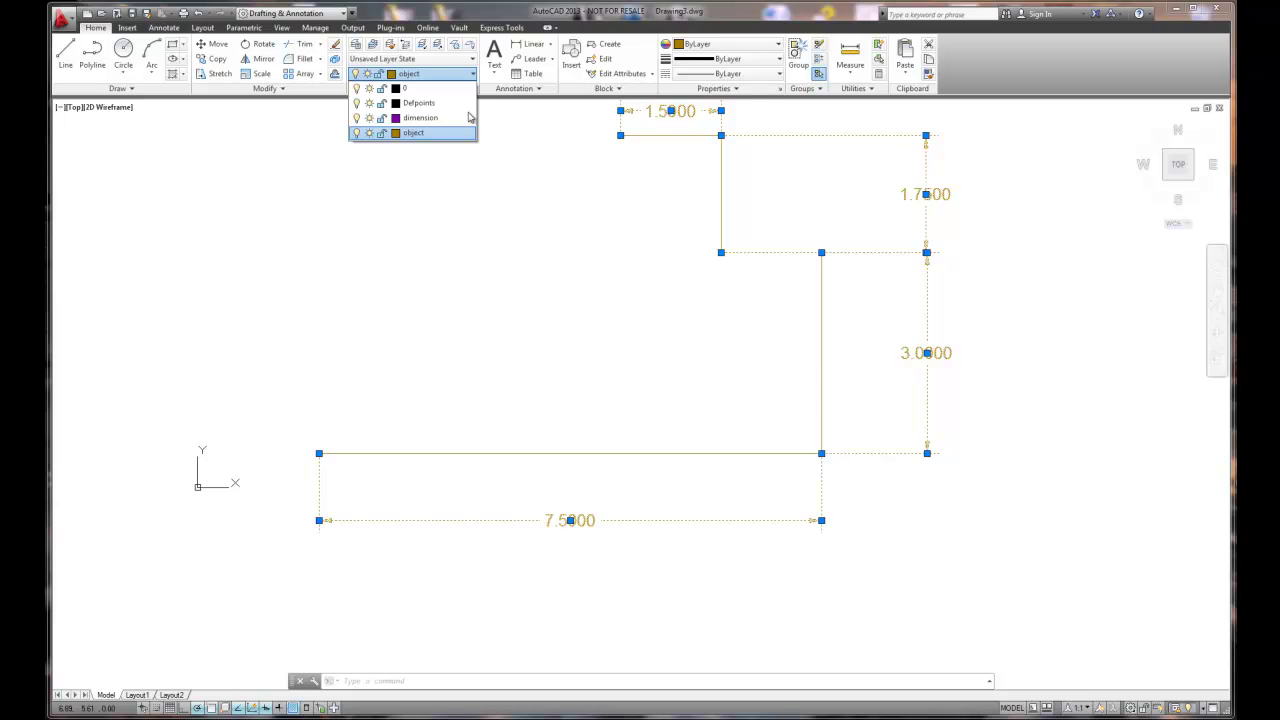
click(416, 120)
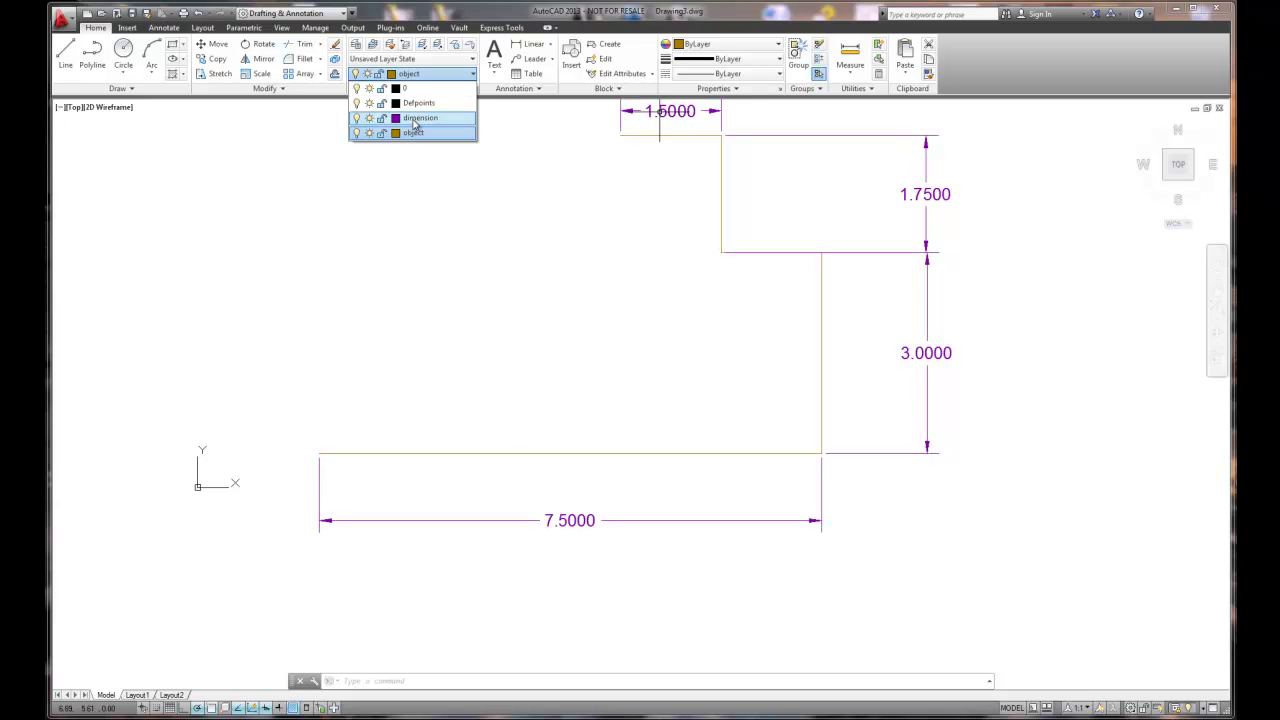
click(415, 120)
key(ctrl+a)
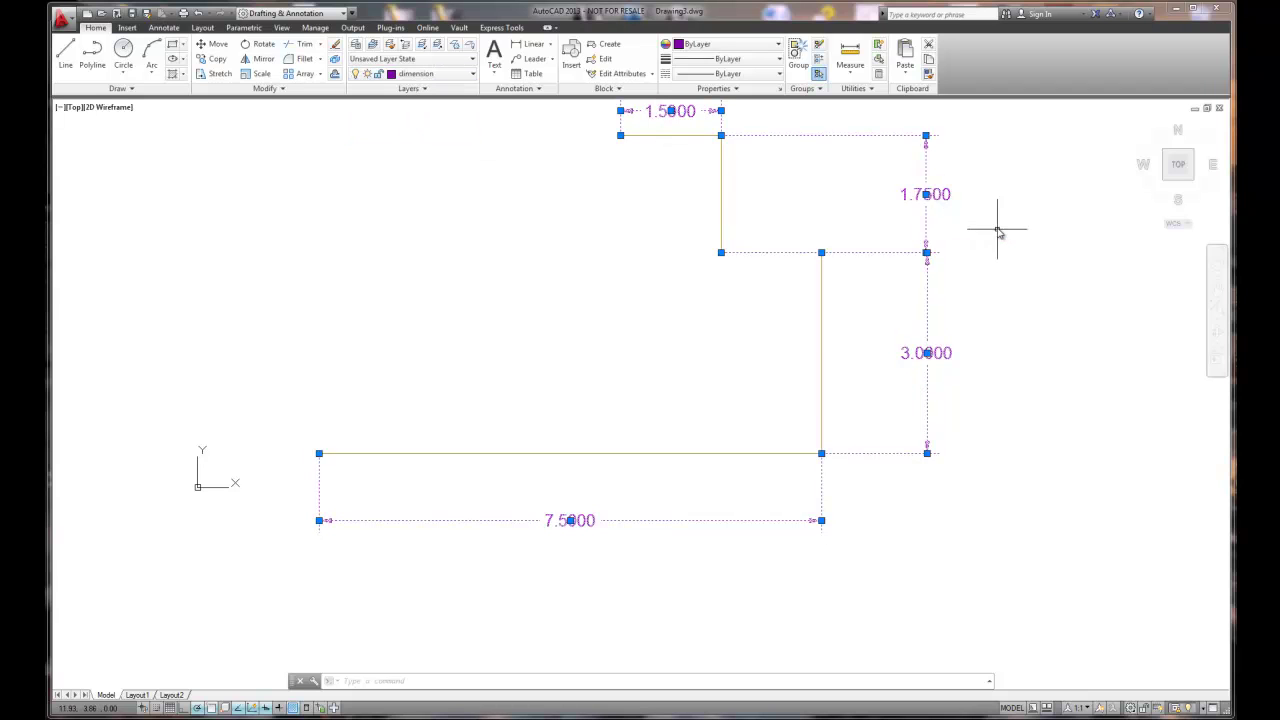
click(415, 76)
key(Escape)
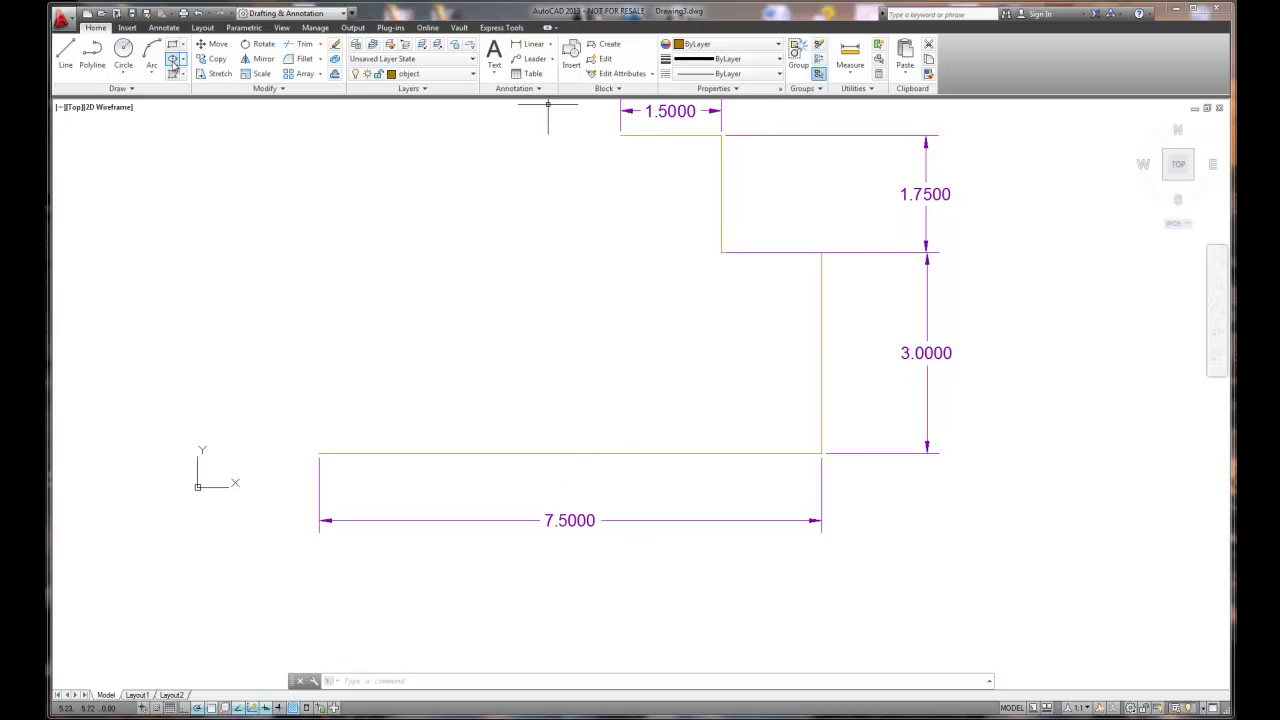
Draw connected lines from the top edge's open left endpoint, 3.25 straight down and 1.5 to the left, for the slot's right wall and floor
click(65, 52)
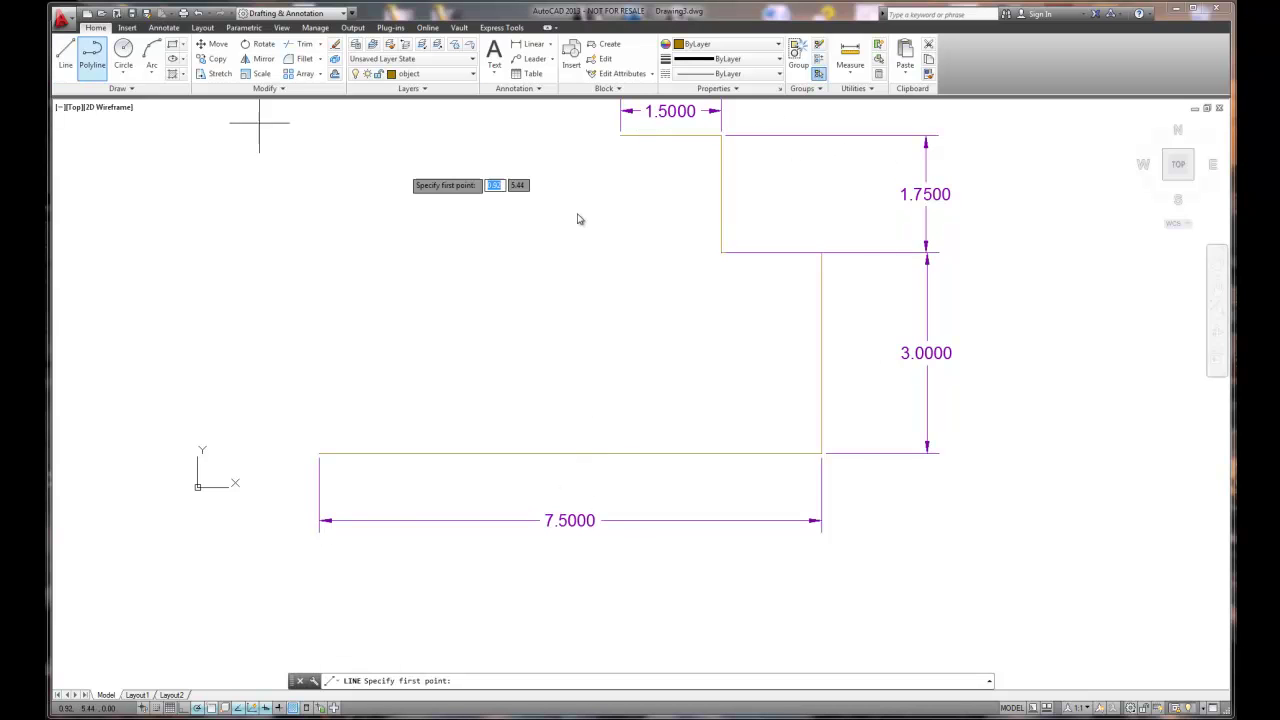
click(621, 135)
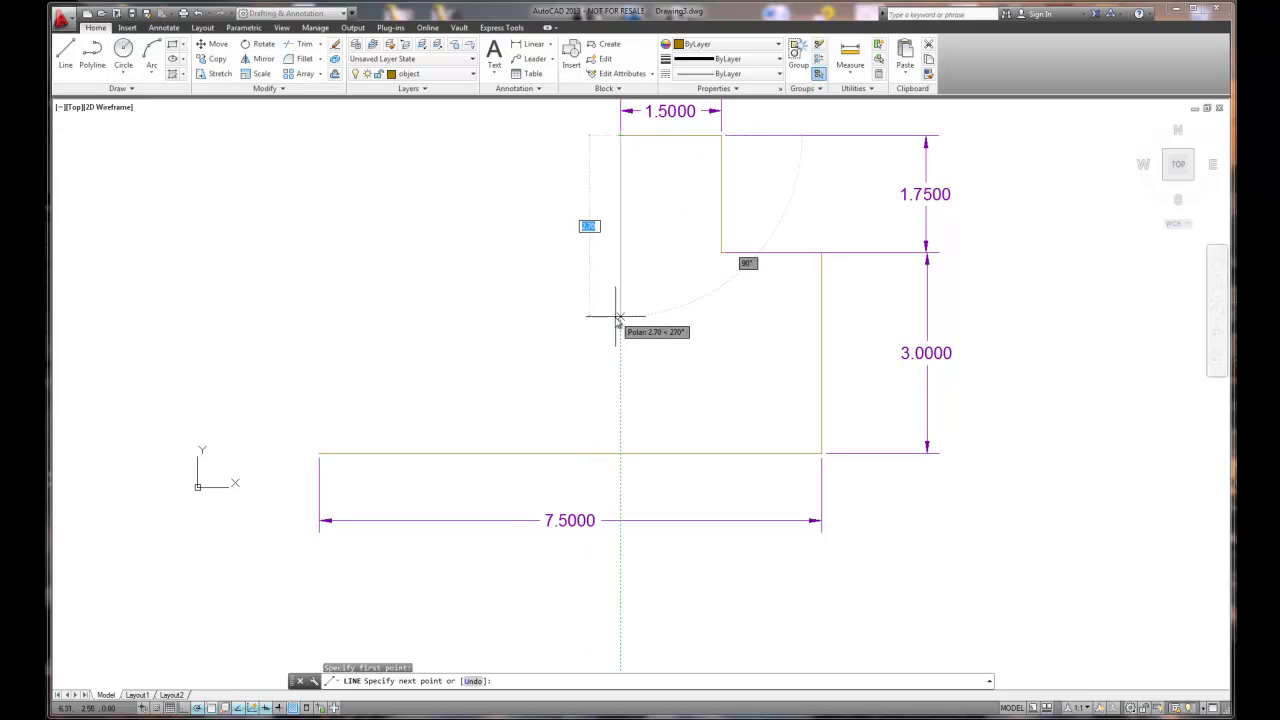
text(3.2)
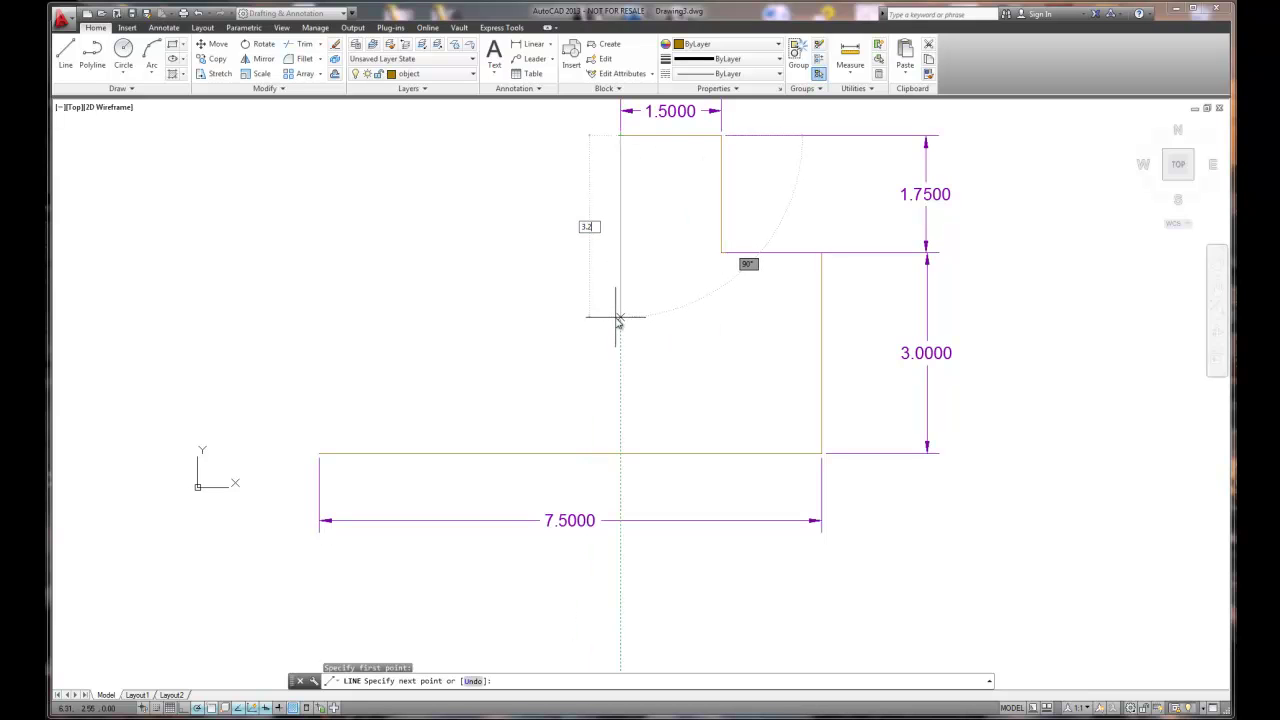
text(5)
key(Return)
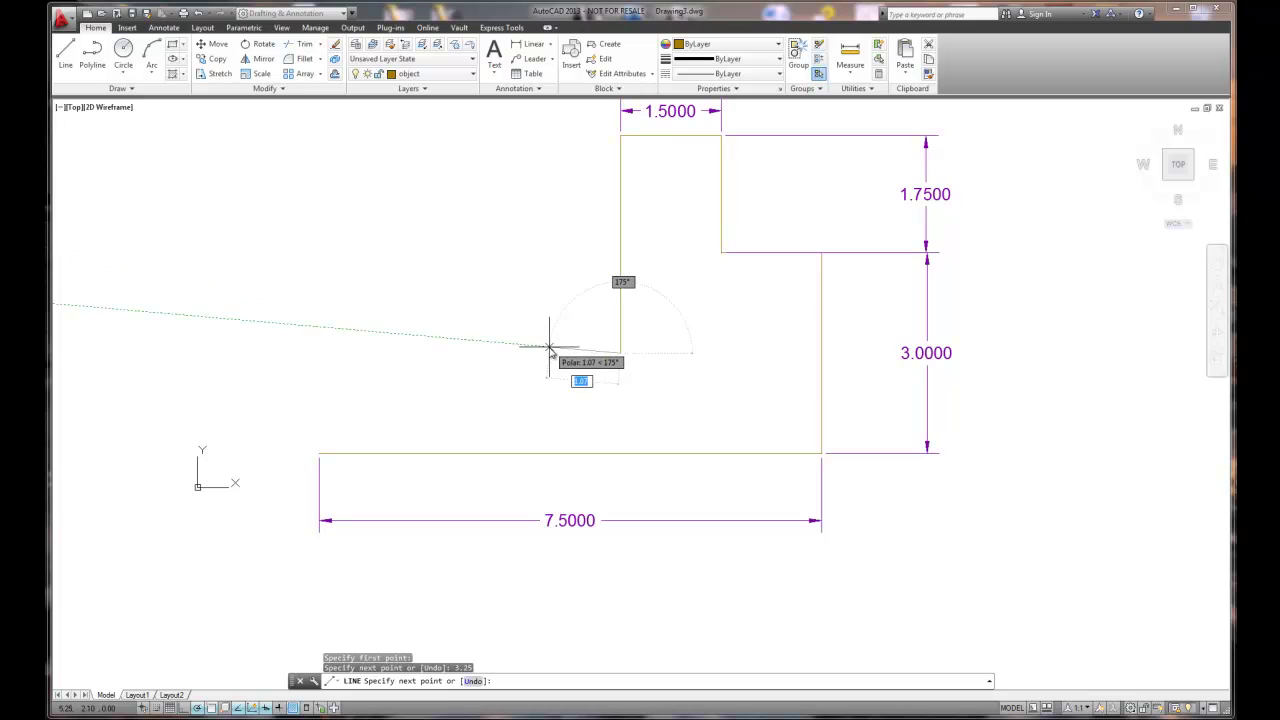
text(1.5)
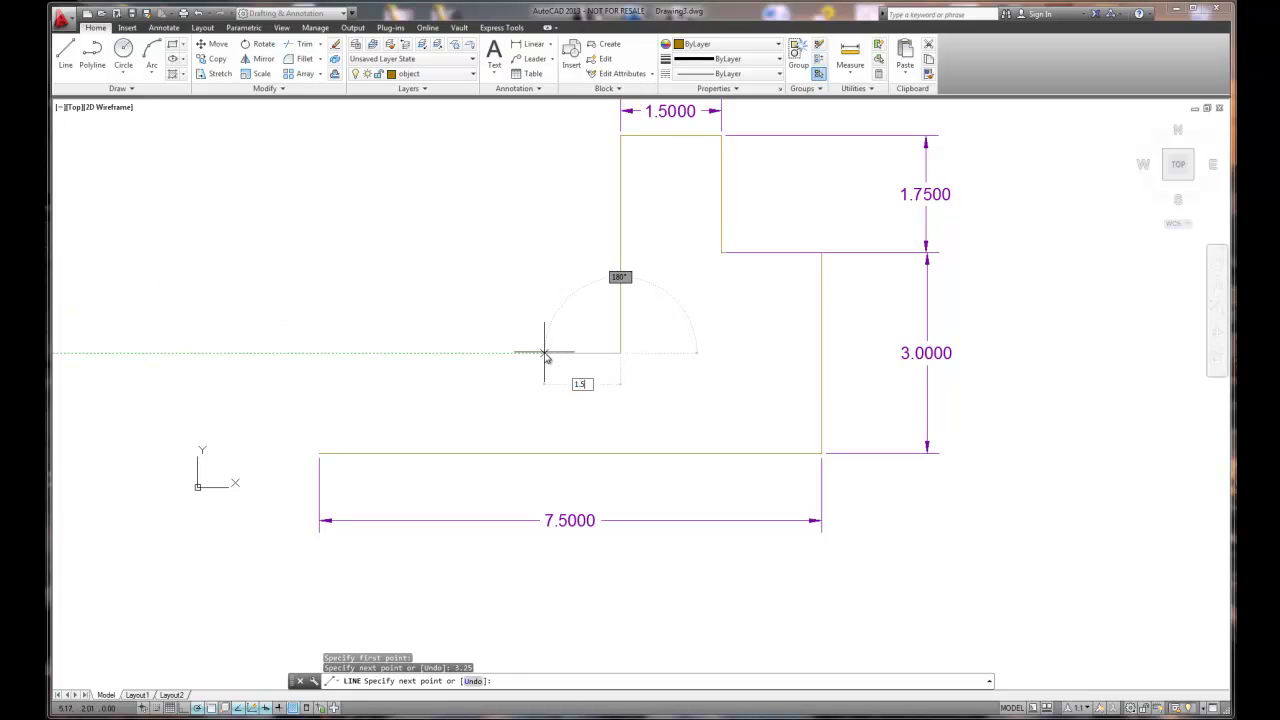
key(Return)
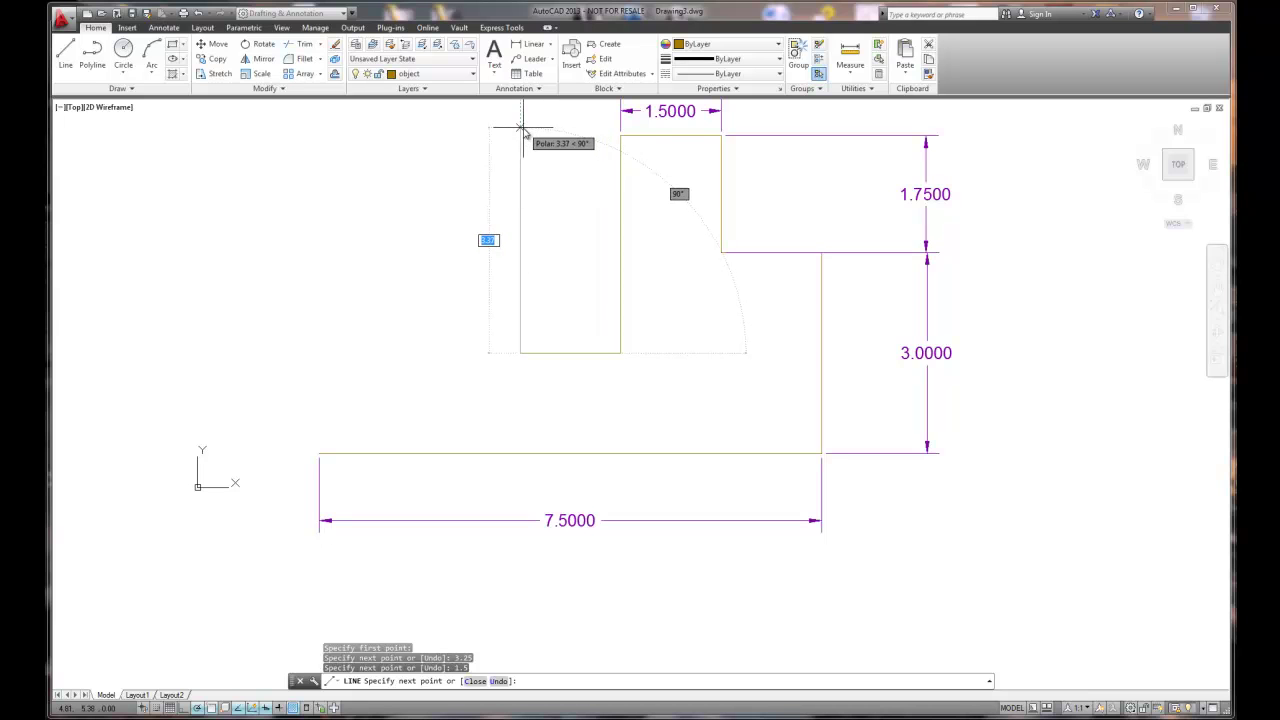
Continue the line 3.25 straight up for the slot's left wall and 1.50 to the left for the second top edge
text(3.2)
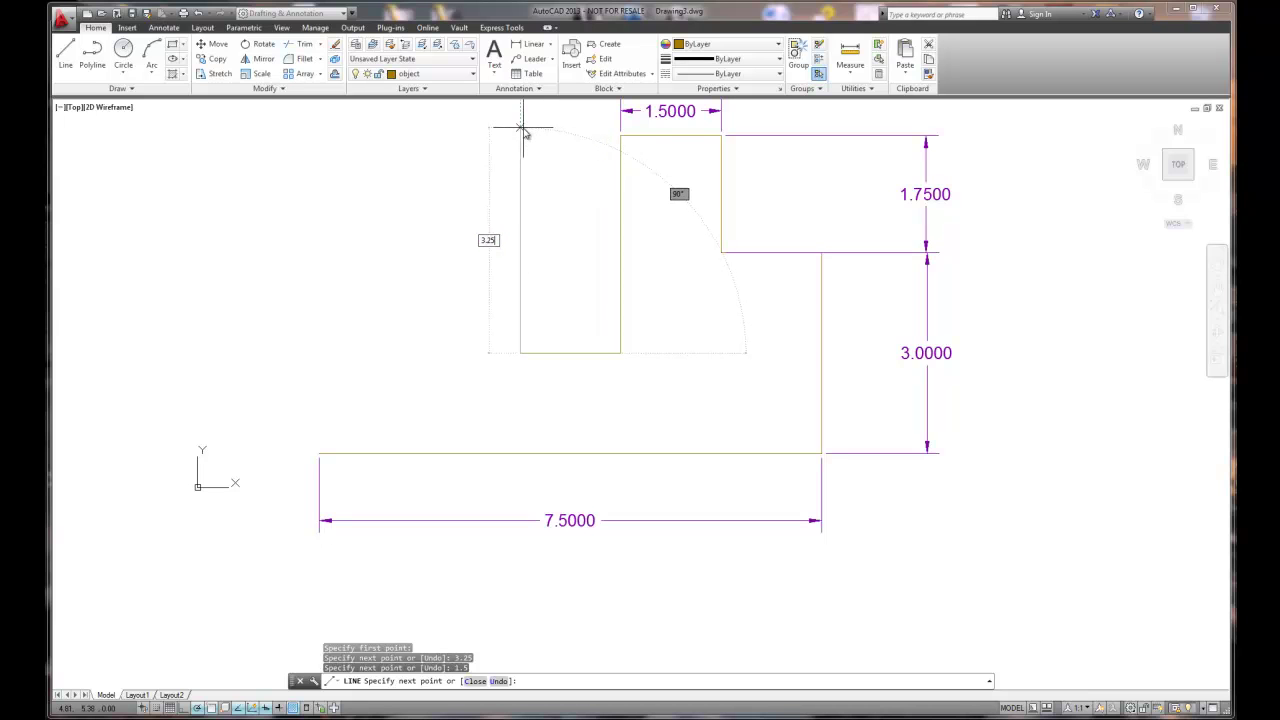
text(5)
key(Return)
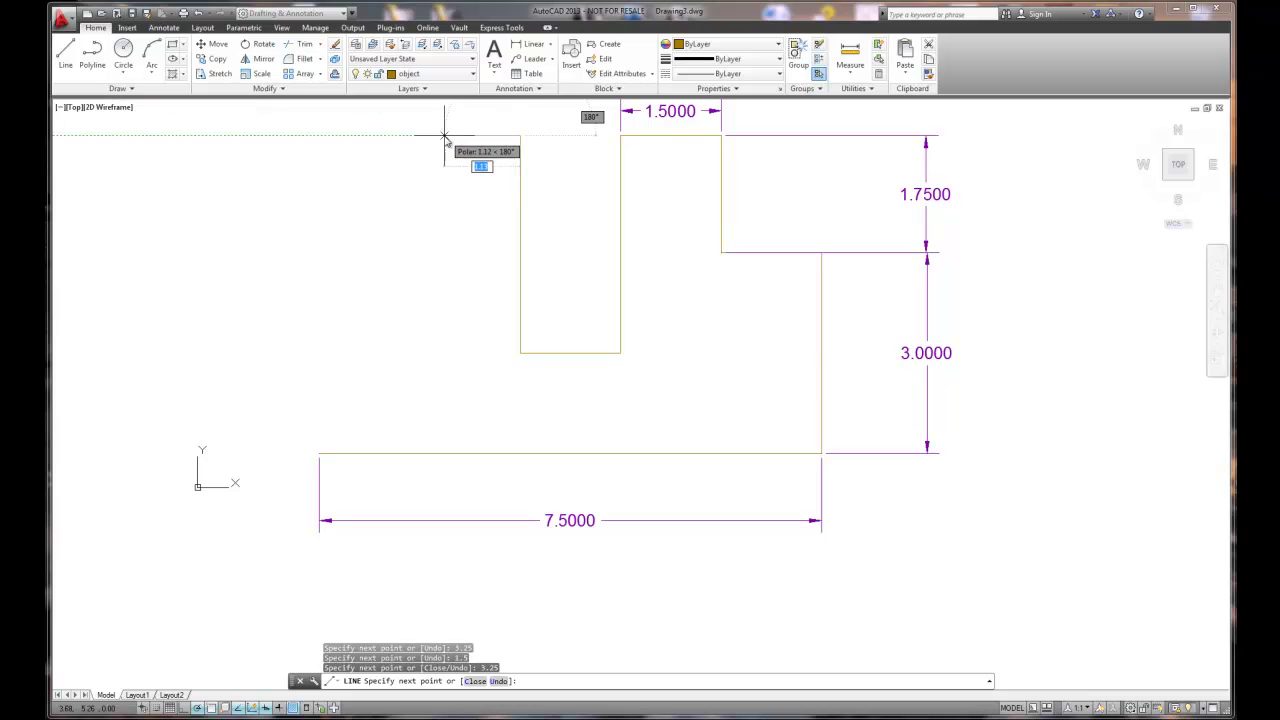
text(1)
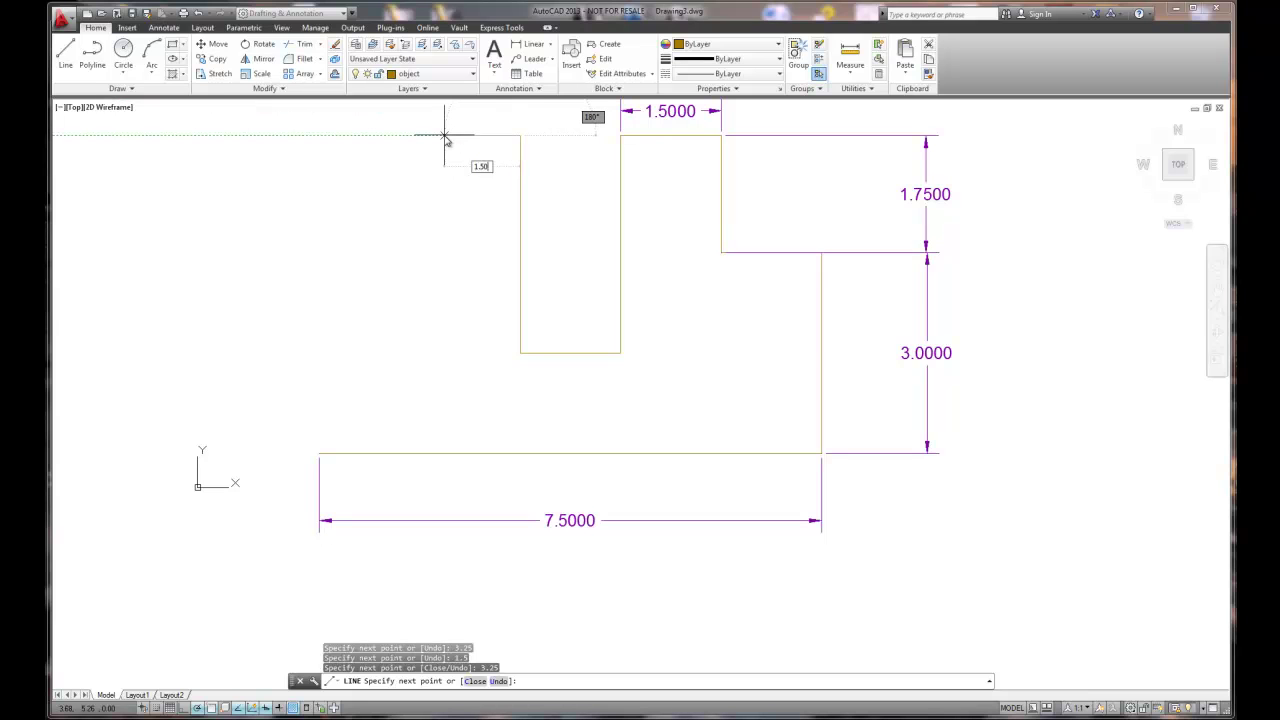
key(Return)
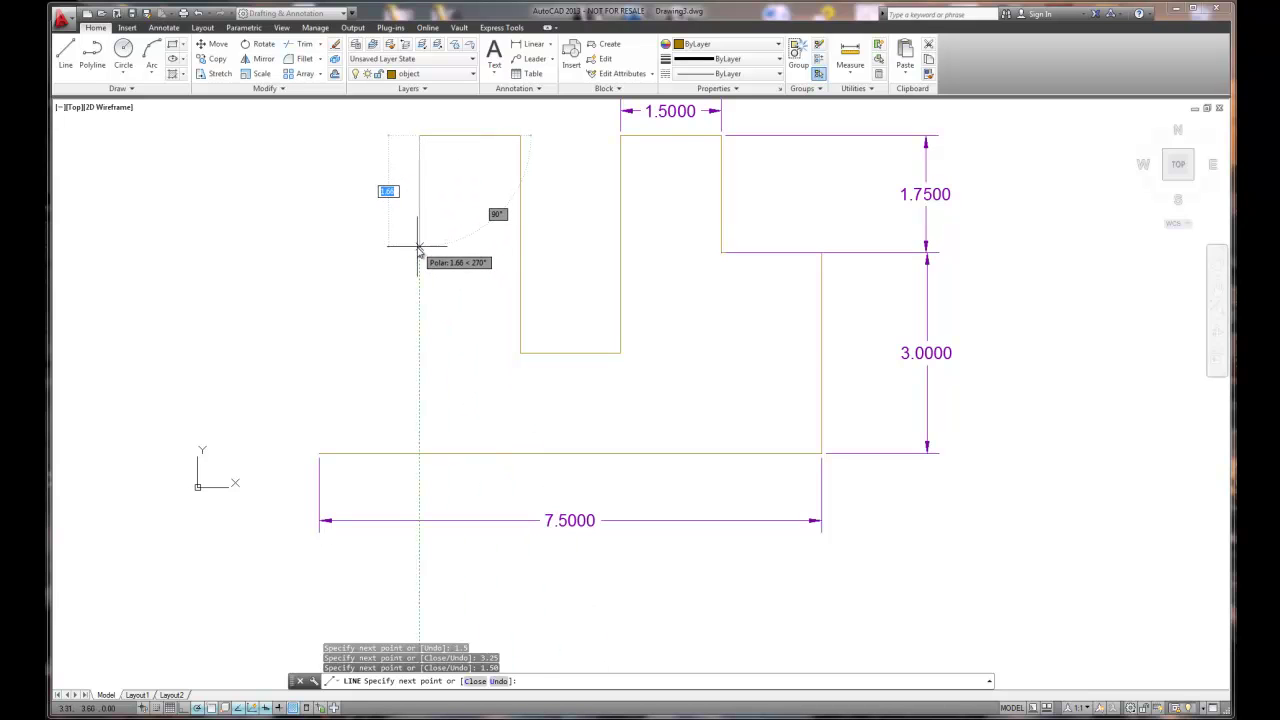
Continue the outline 1.75 straight down and 1.50 to the left to form the left shoulder
text(1)
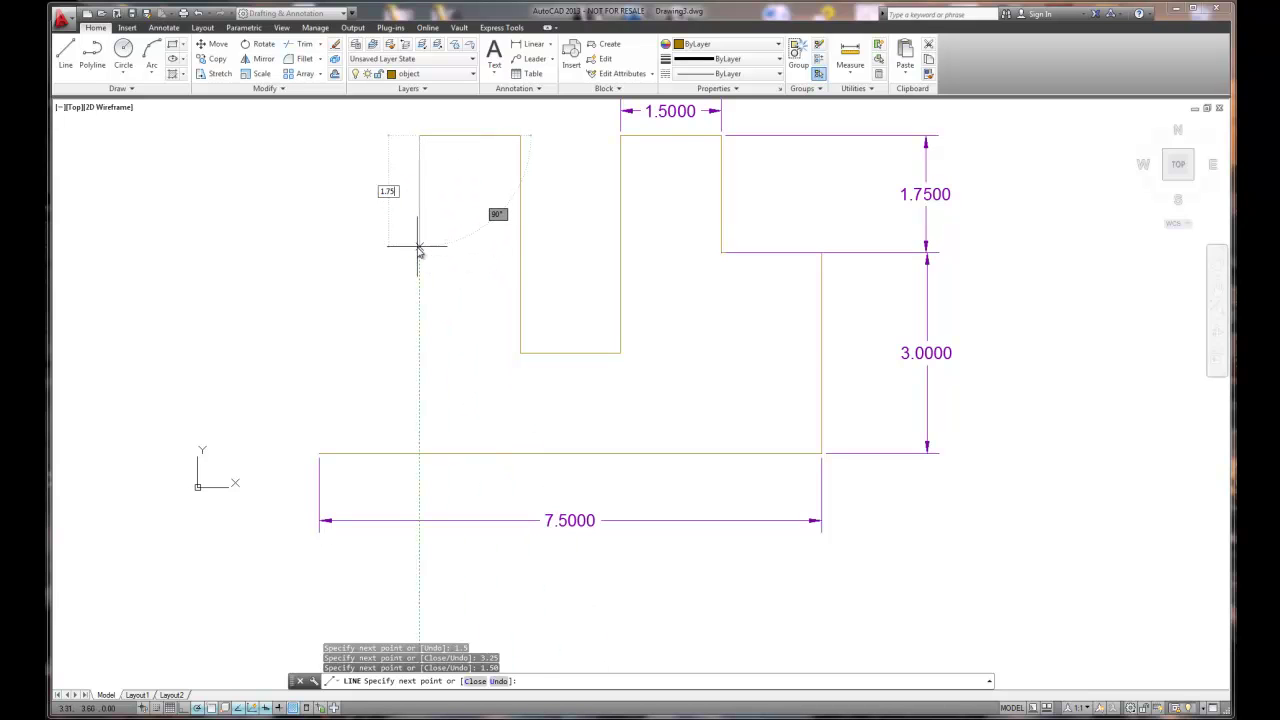
text(.75)
key(Return)
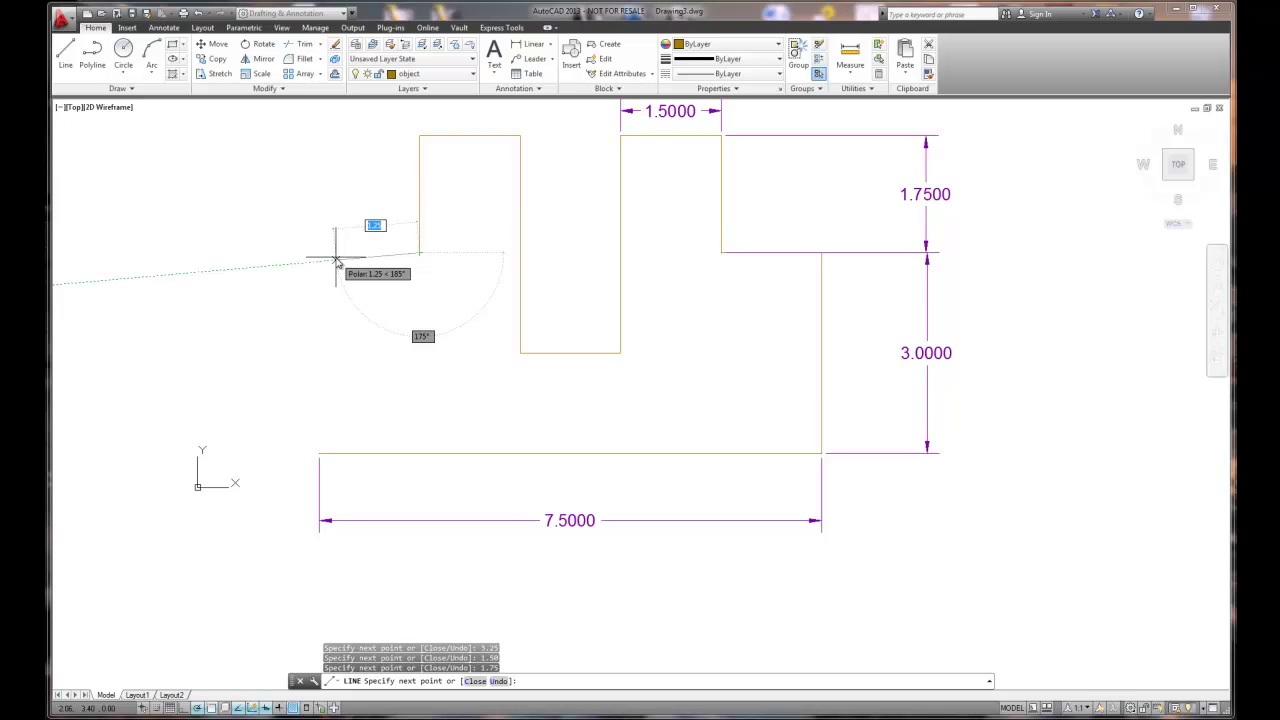
text(1)
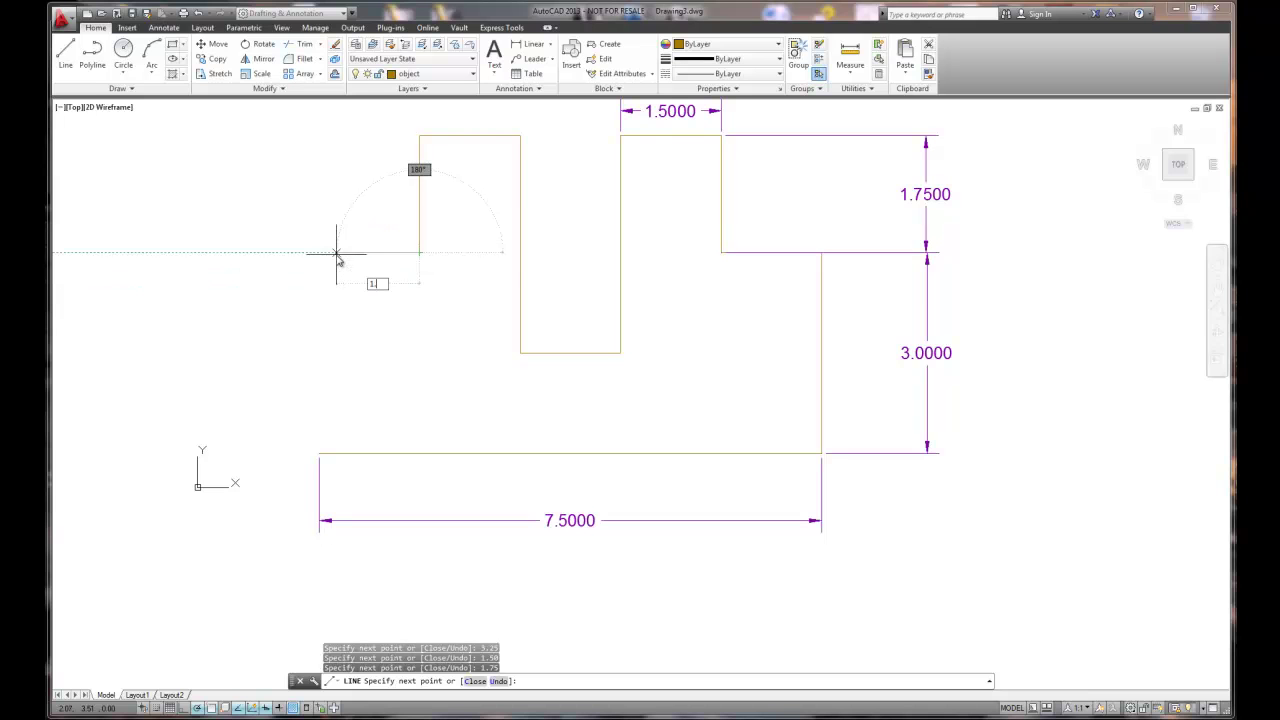
key(Return)
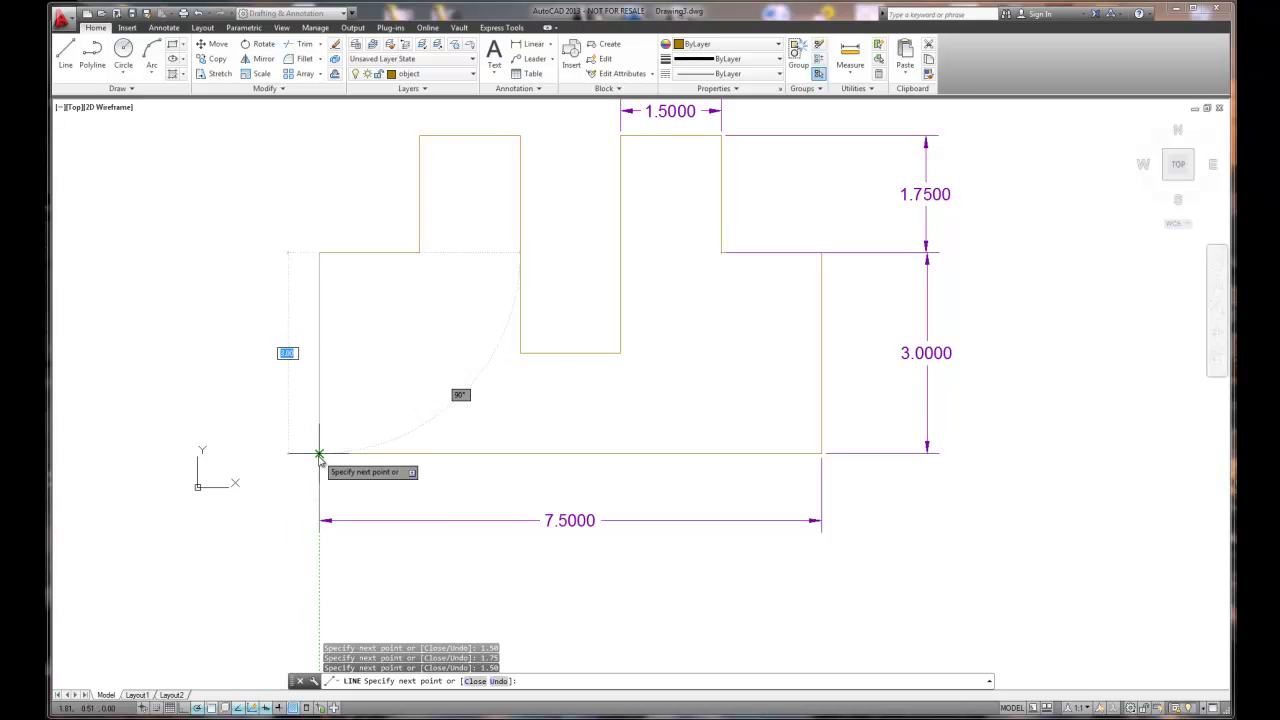
Close the outline with a vertical line down to the bottom edge's left endpoint and end the Line command
scroll(319, 458, up, 5)
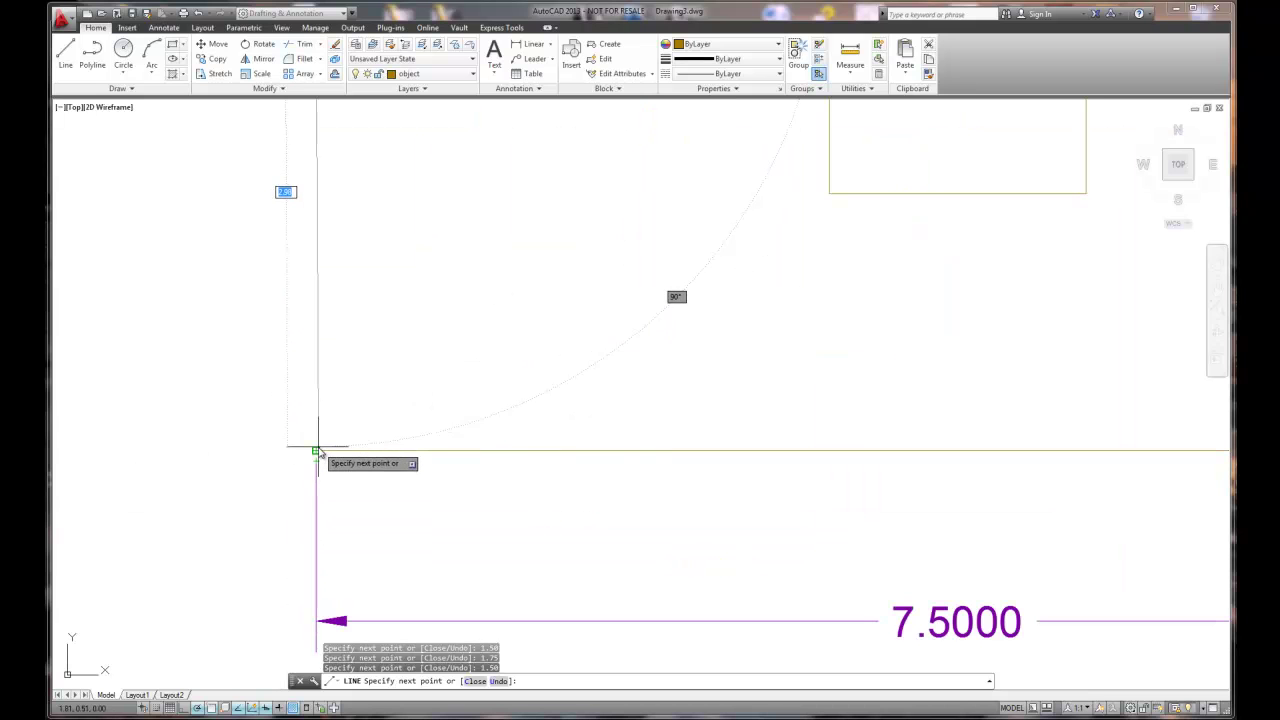
click(316, 451)
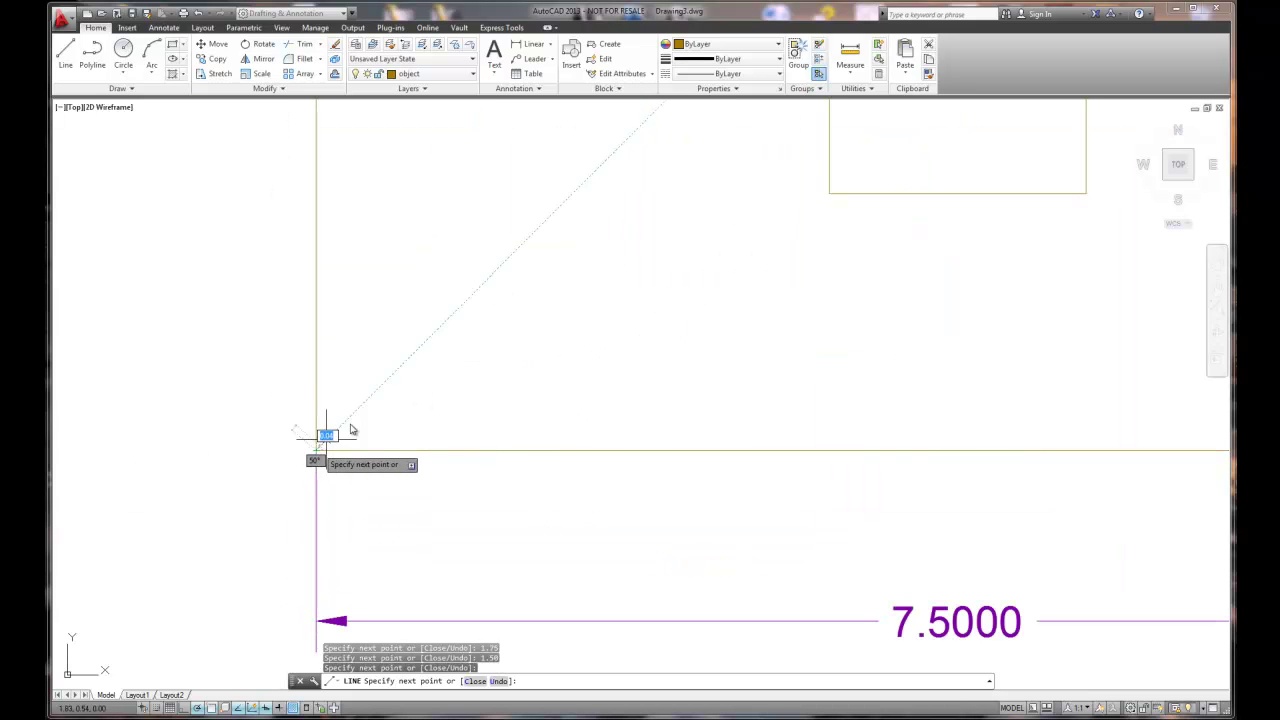
scroll(522, 348, down, 4)
right_click(518, 333)
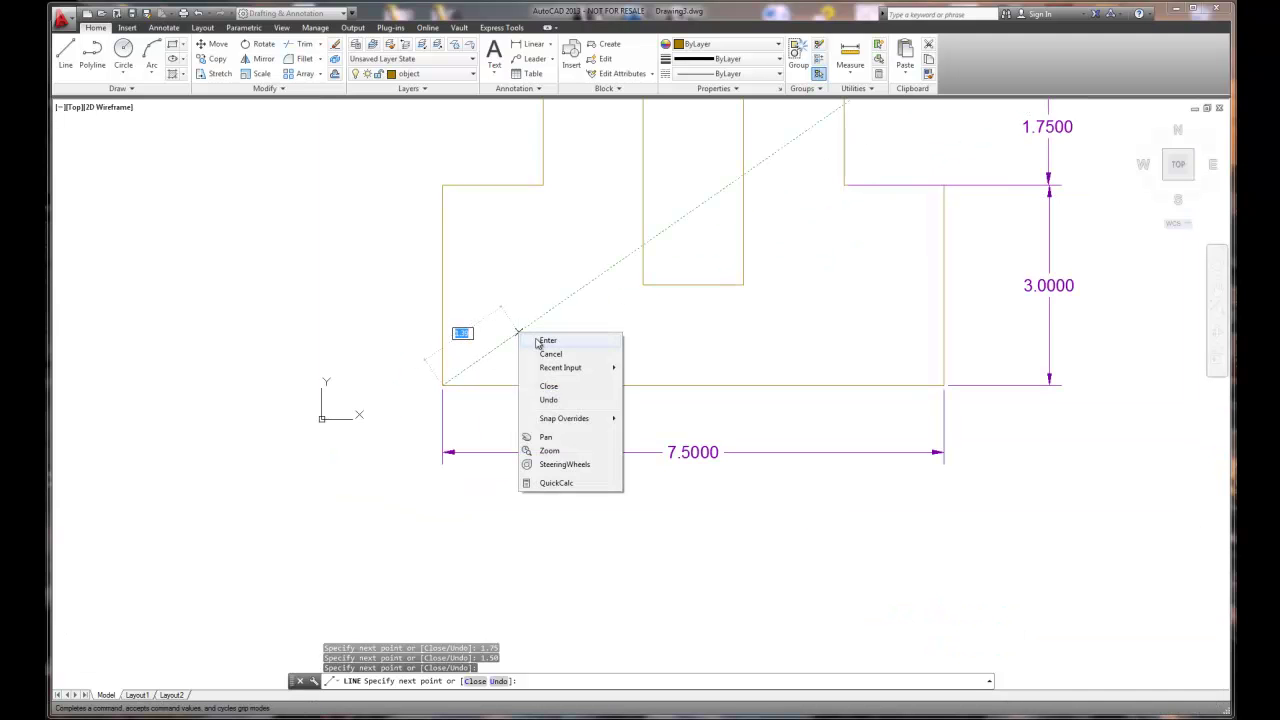
click(547, 341)
Add a vertical linear dimension for the slot's depth along its left wall, placed outside the outline on the left
scroll(566, 325, down, 2)
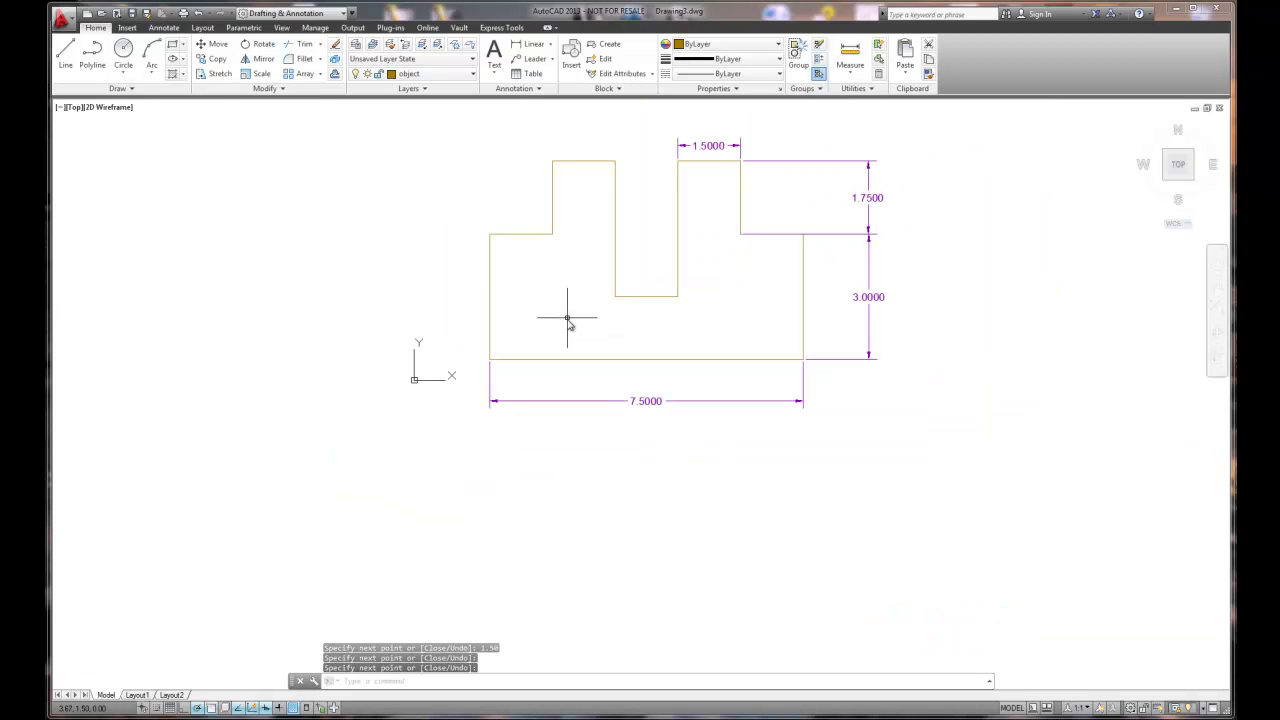
middle_drag(566, 326, 474, 397)
scroll(474, 397, up, 2)
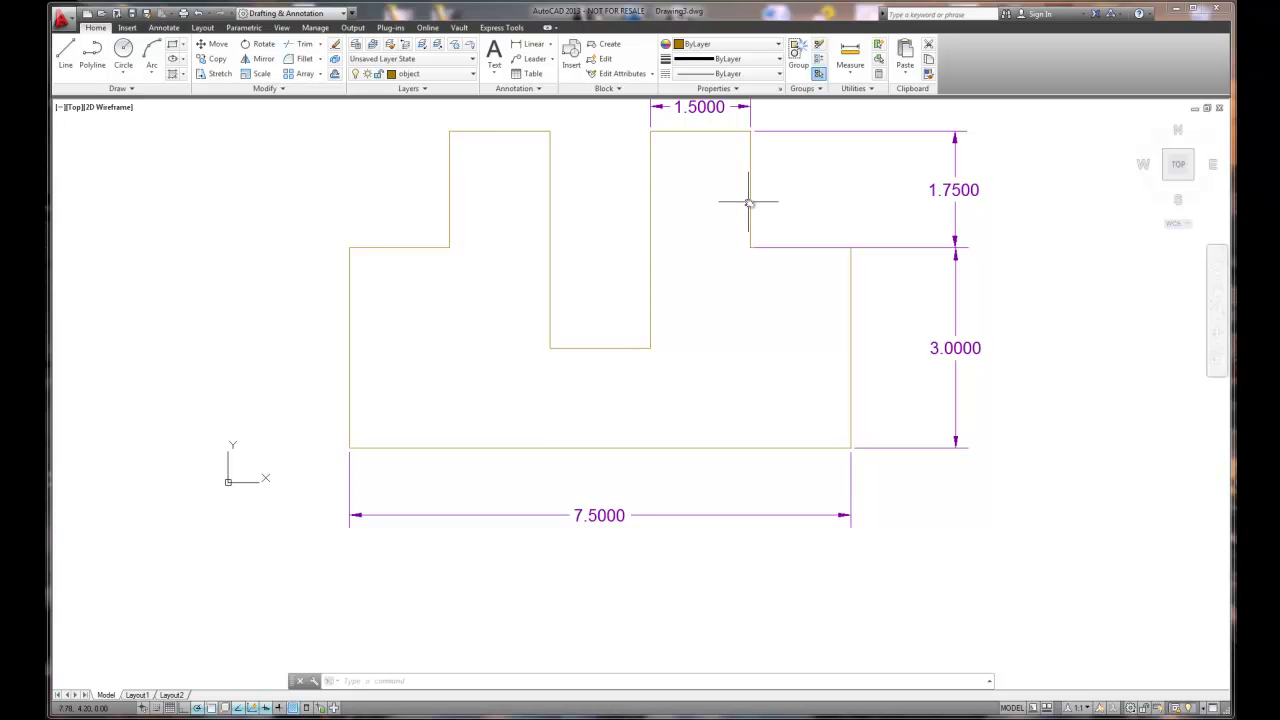
click(531, 45)
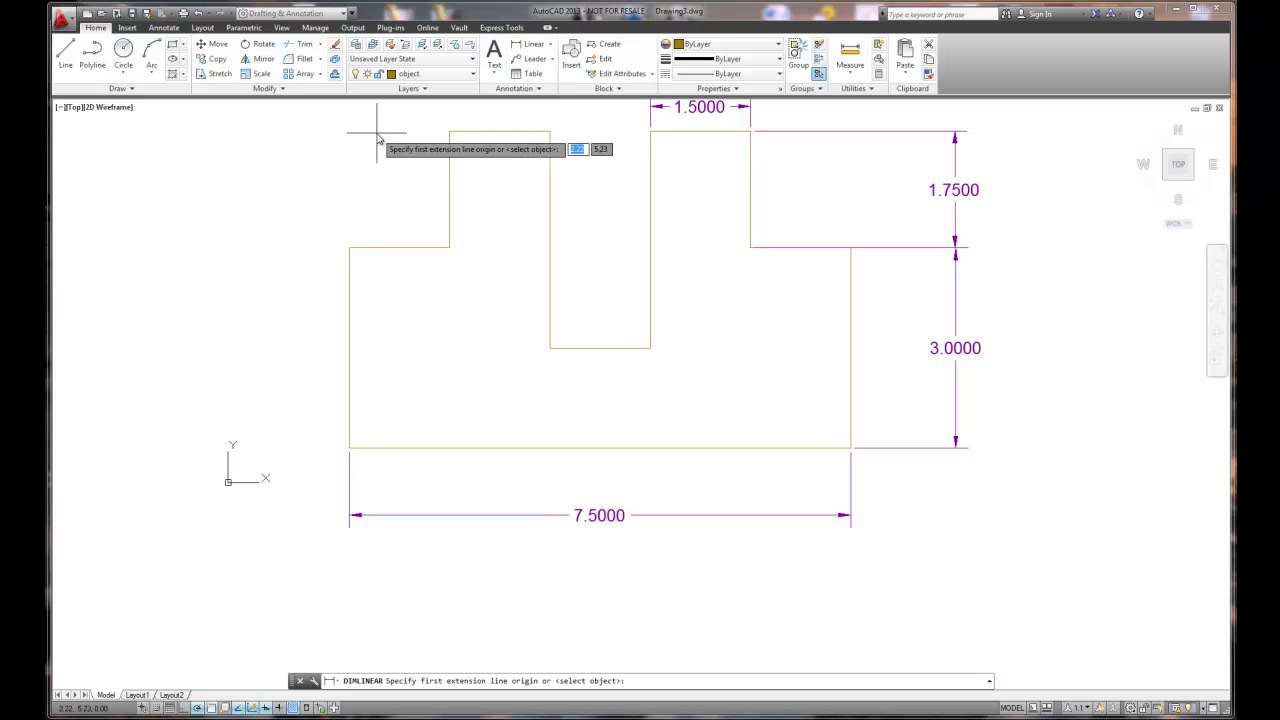
click(550, 131)
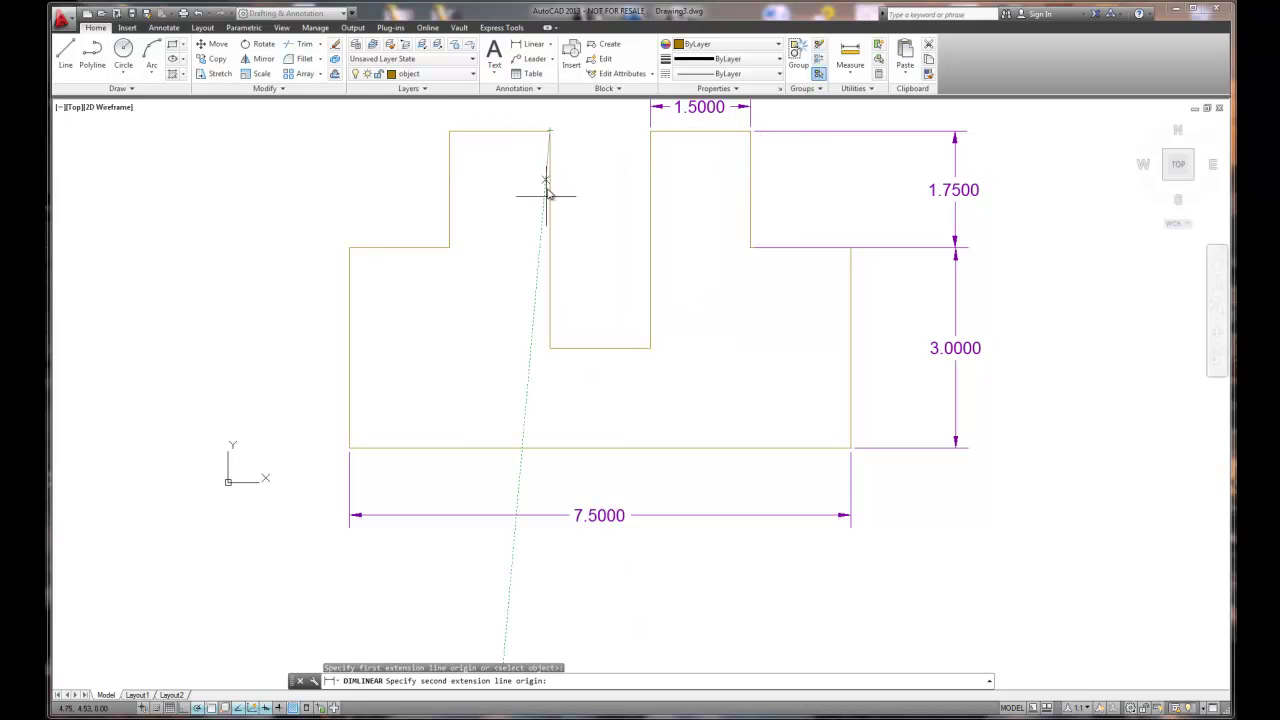
click(550, 349)
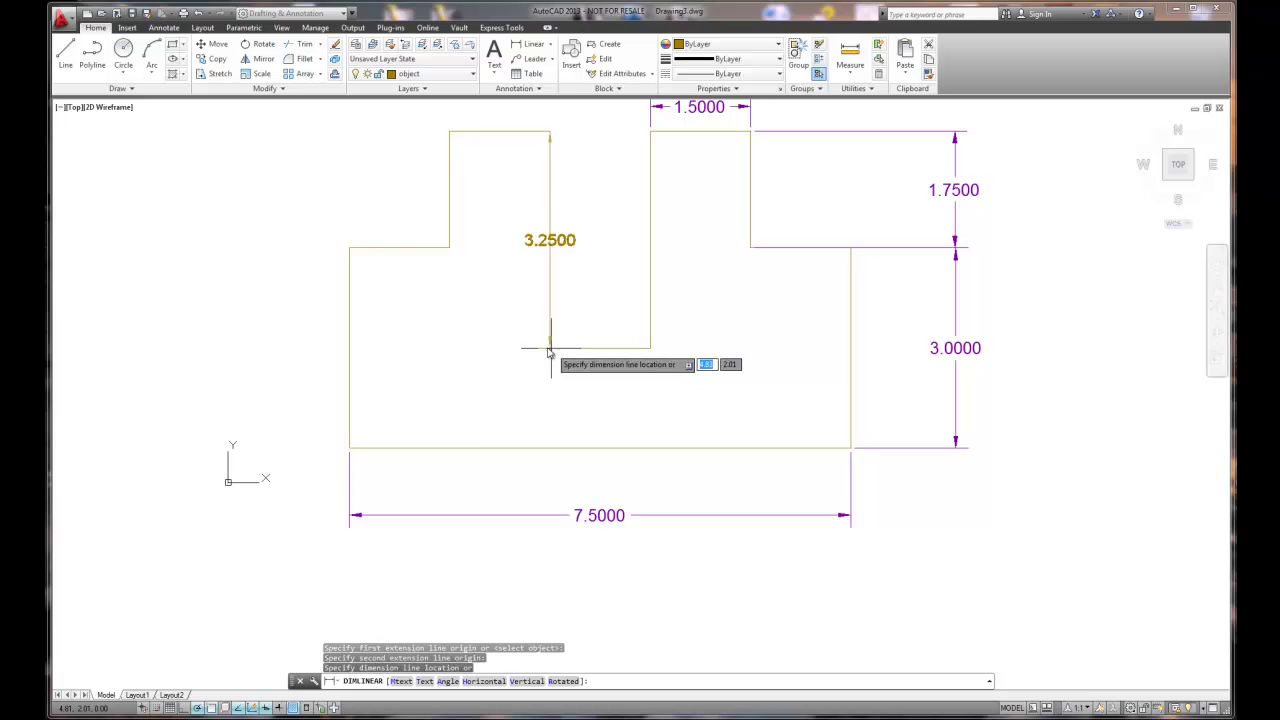
click(255, 337)
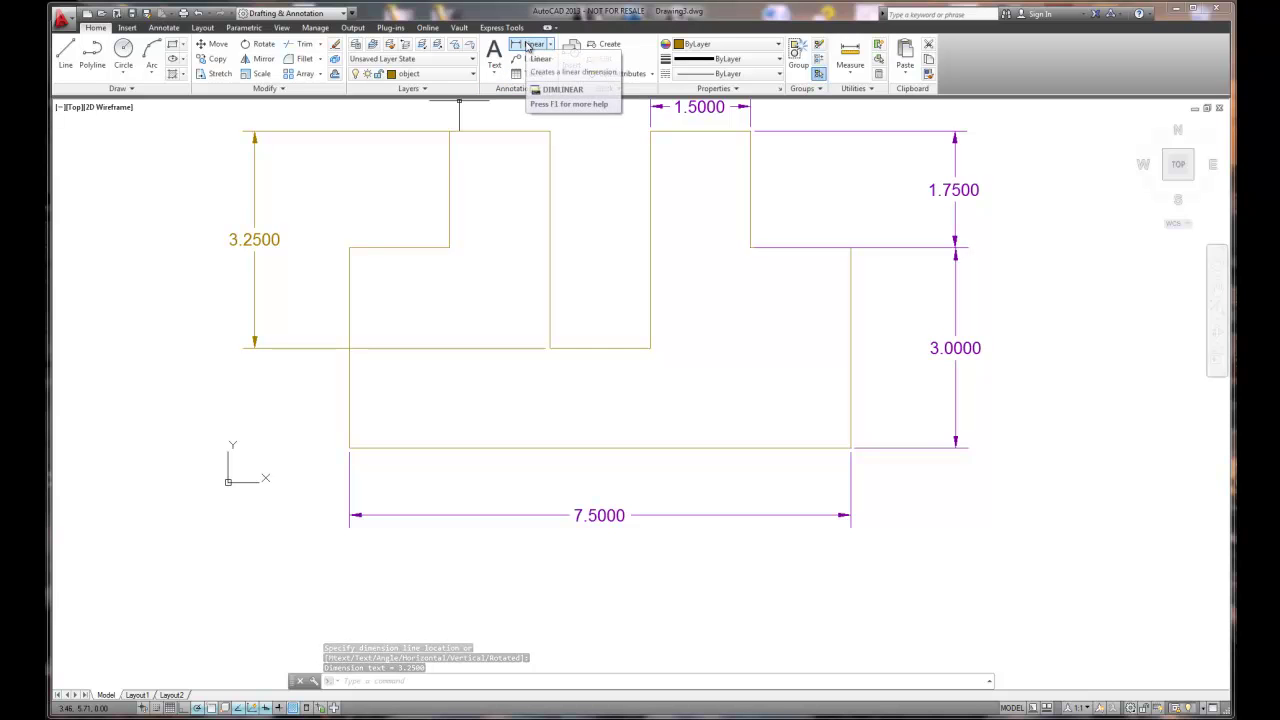
Add a linear dimension to the left vertical edge by selecting the edge, placed between the outline and the slot depth dimension
click(527, 47)
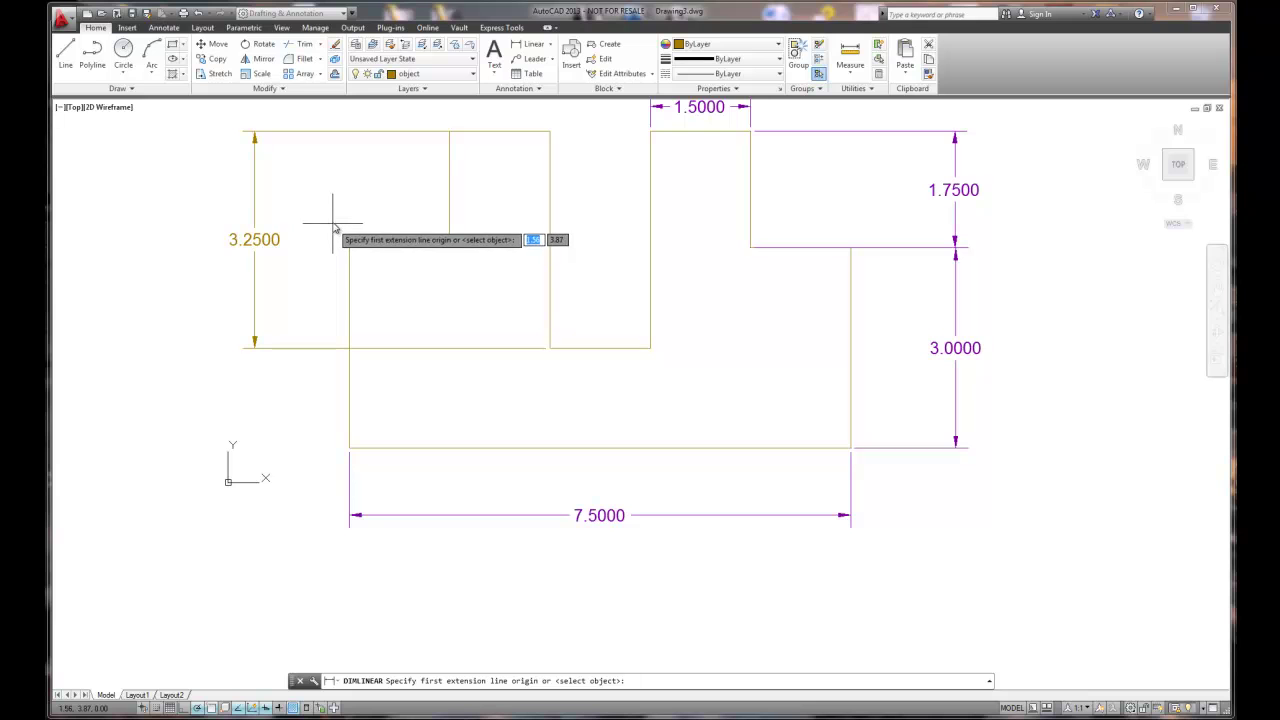
key(Return)
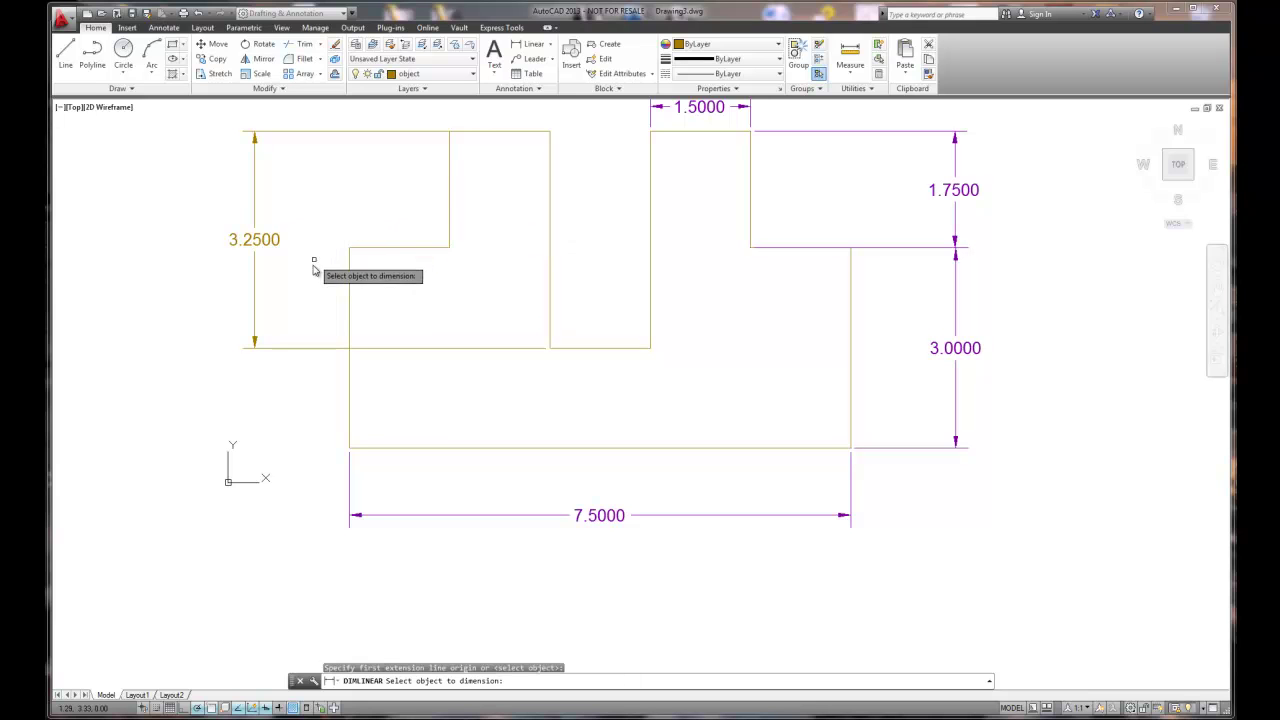
click(350, 299)
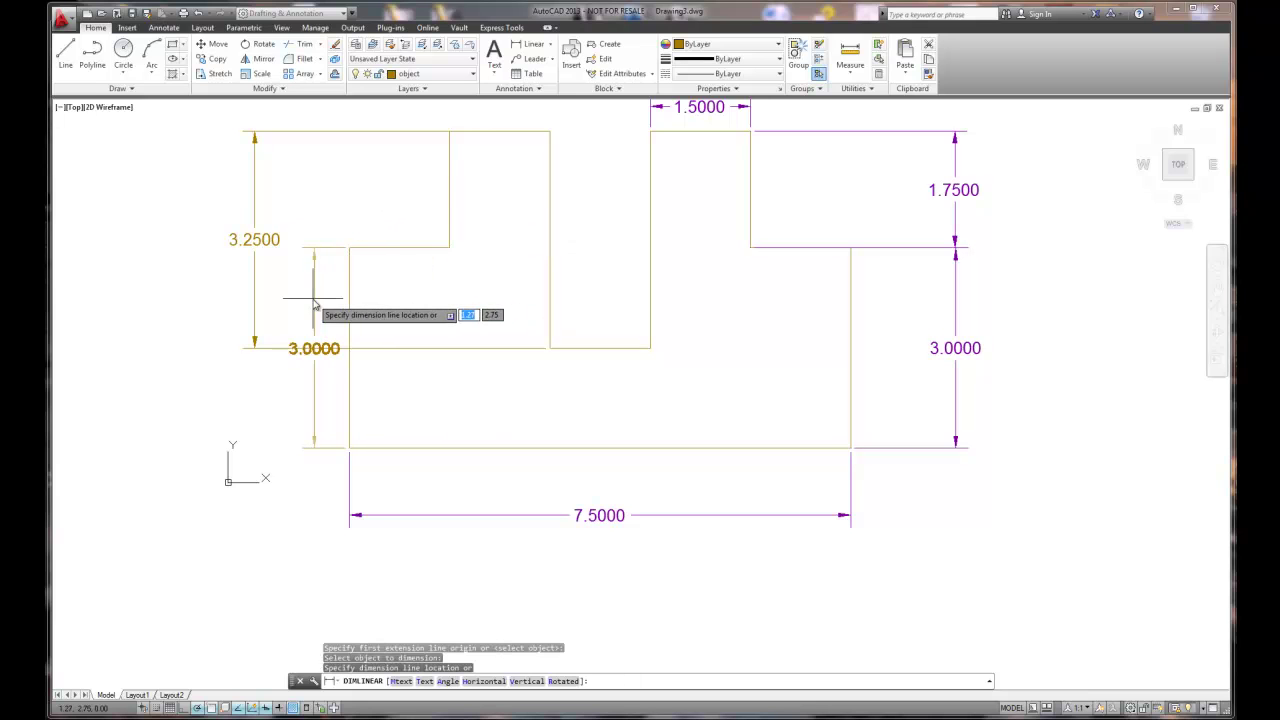
click(305, 305)
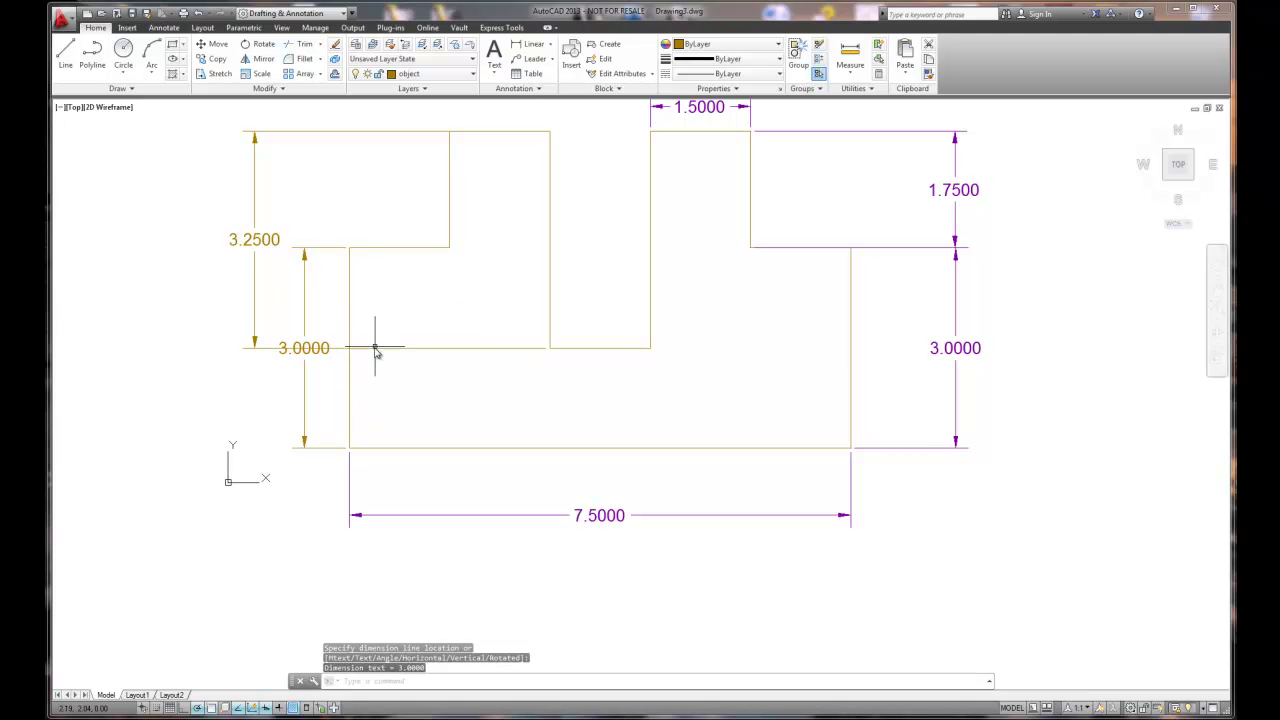
Move the left edge's dimension text down clear of the crossing extension line, and erase that dimension
scroll(319, 335, up, 2)
middle_drag(340, 328, 440, 314)
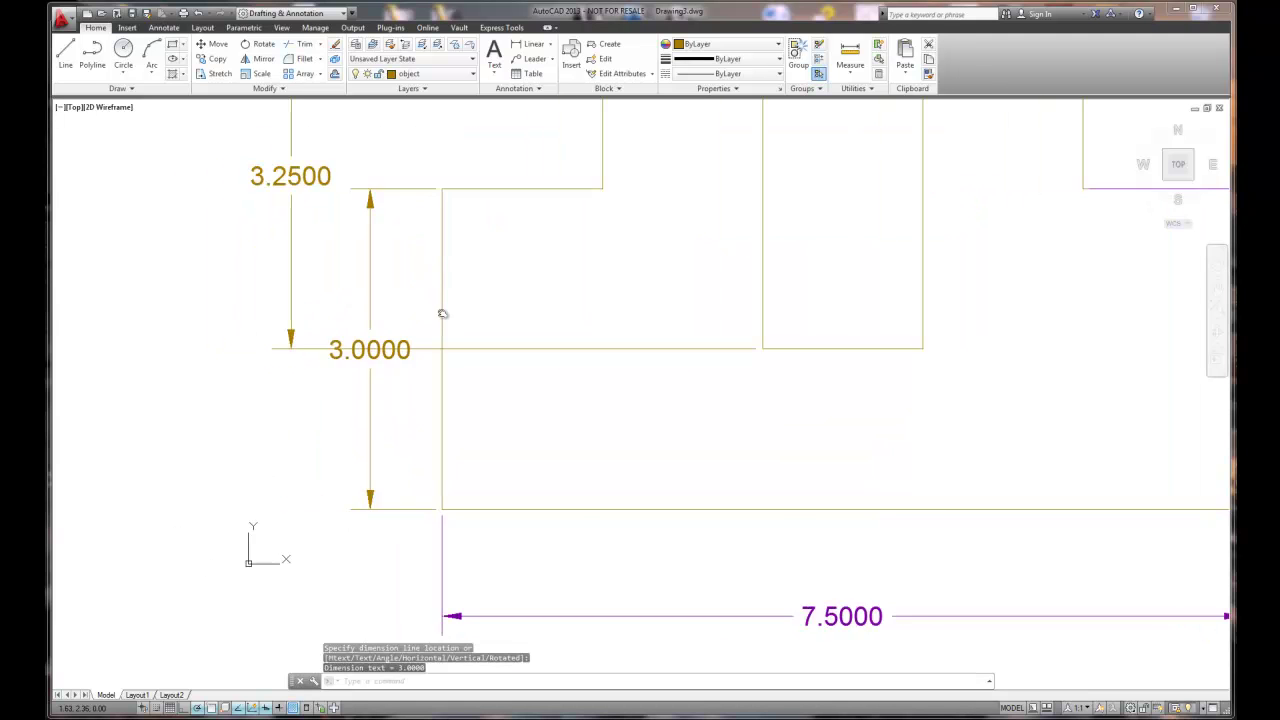
scroll(480, 320, up, 2)
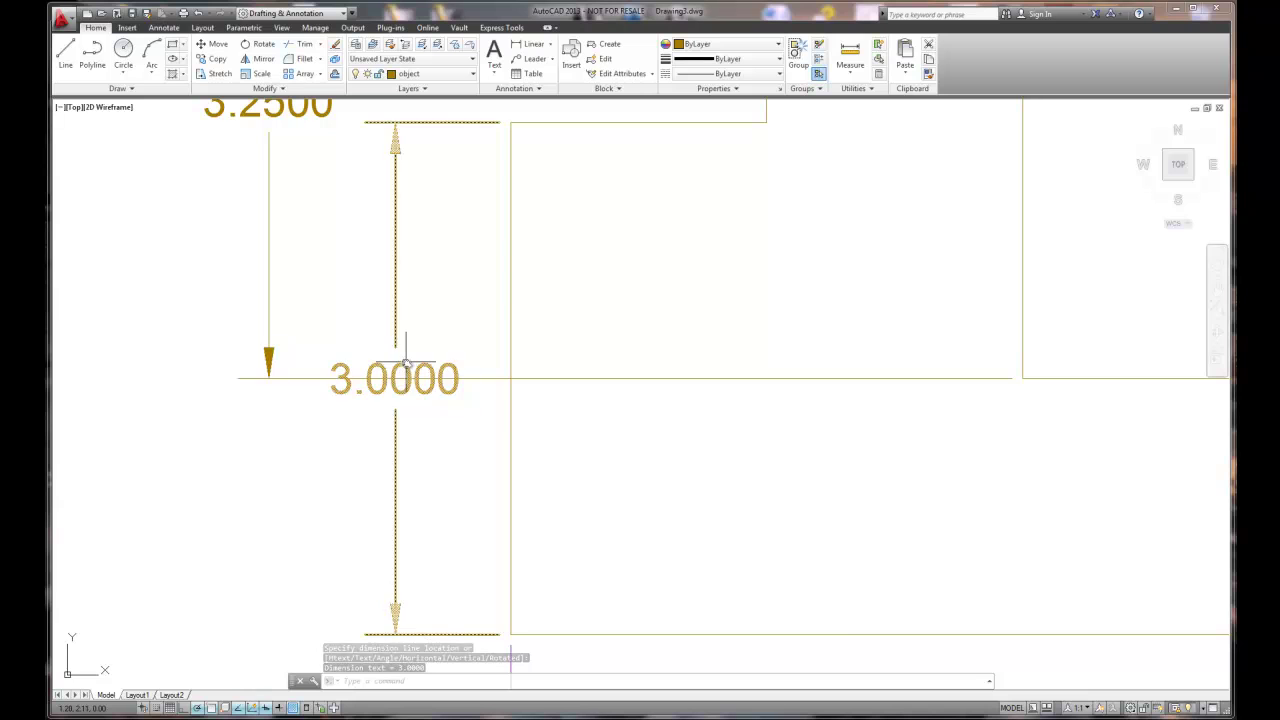
scroll(427, 326, down, 2)
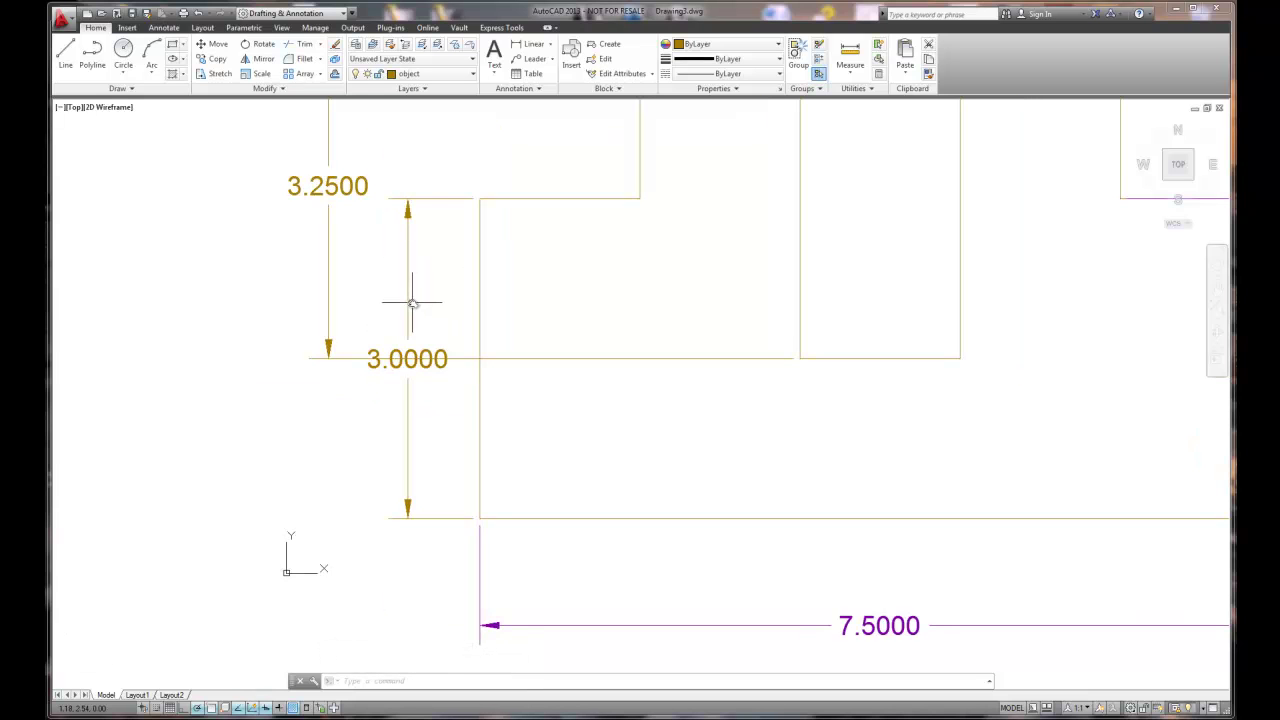
click(408, 350)
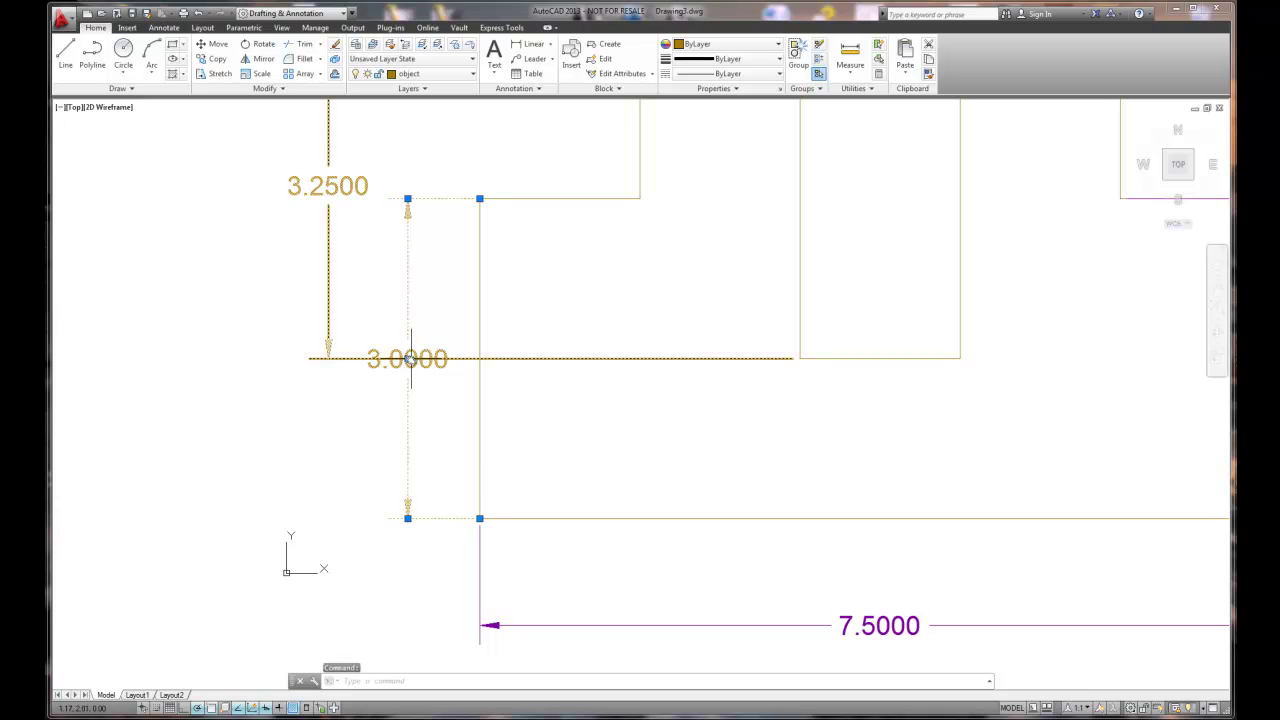
click(408, 360)
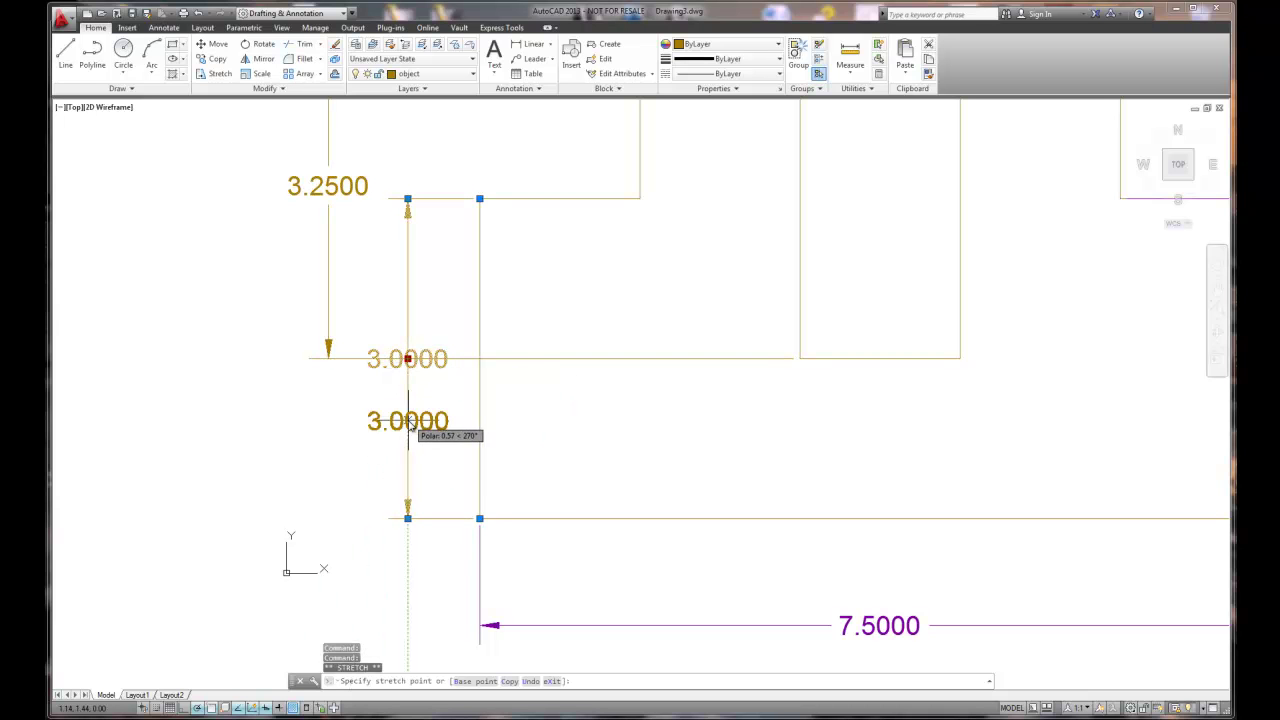
click(409, 422)
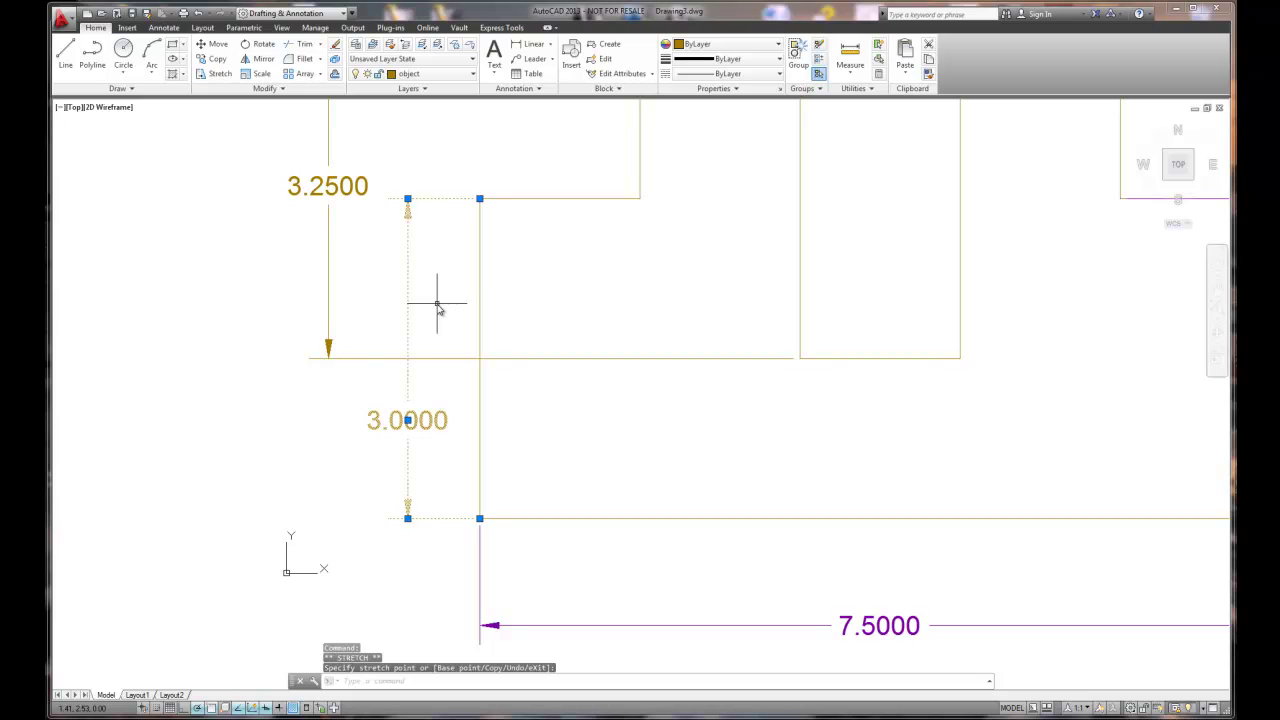
key(Escape)
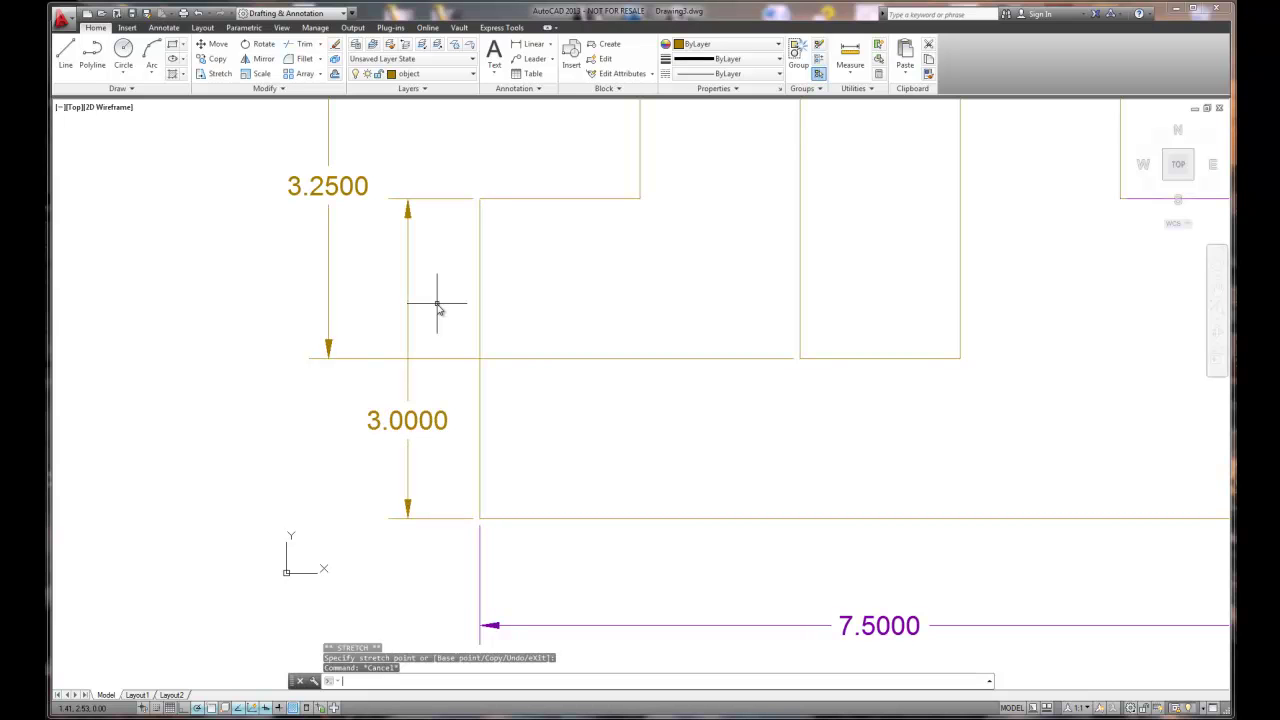
click(409, 383)
key(Delete)
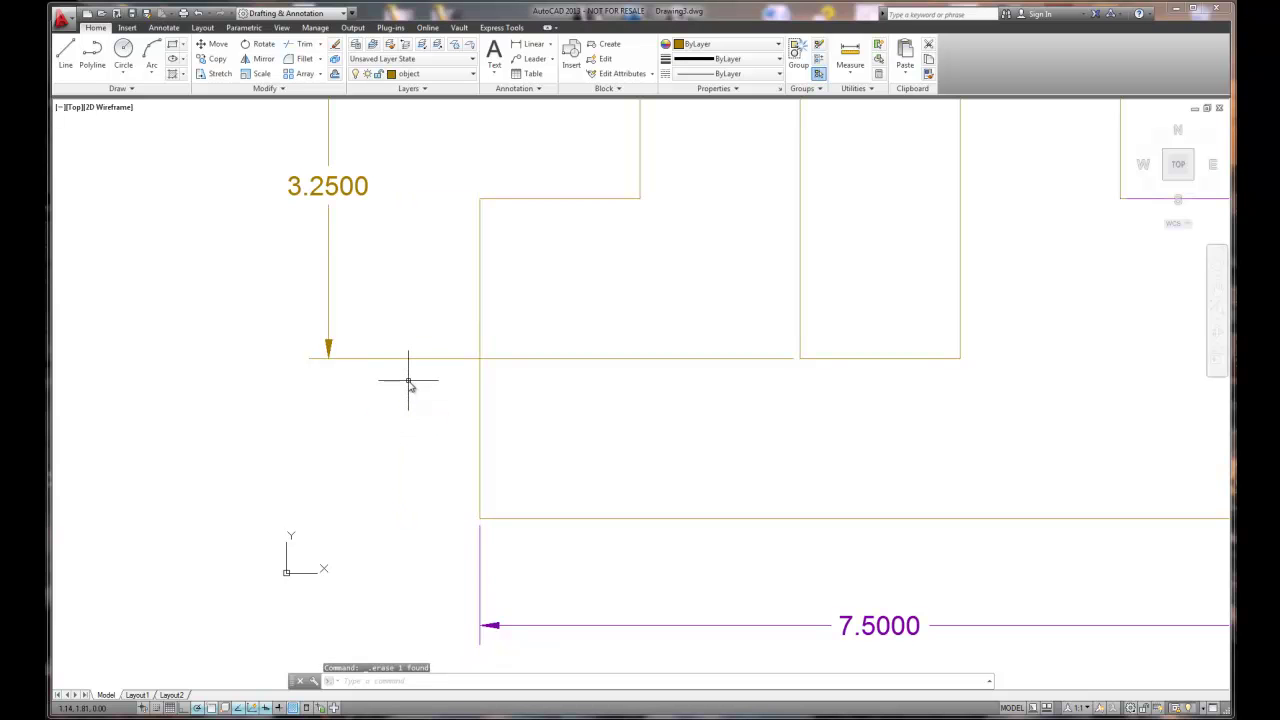
Add a linear dimension to the upper left step's vertical edge by selecting the edge, placed between the outline and the slot depth dimension
scroll(607, 396, down, 2)
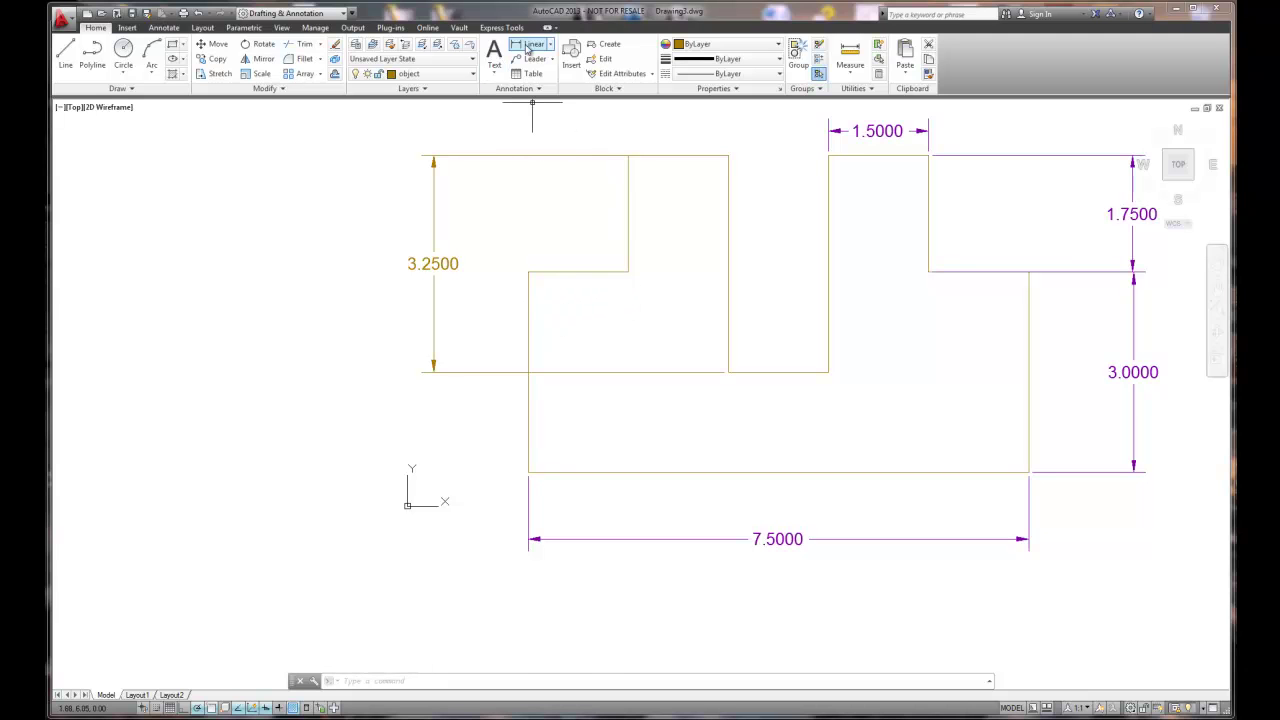
click(530, 44)
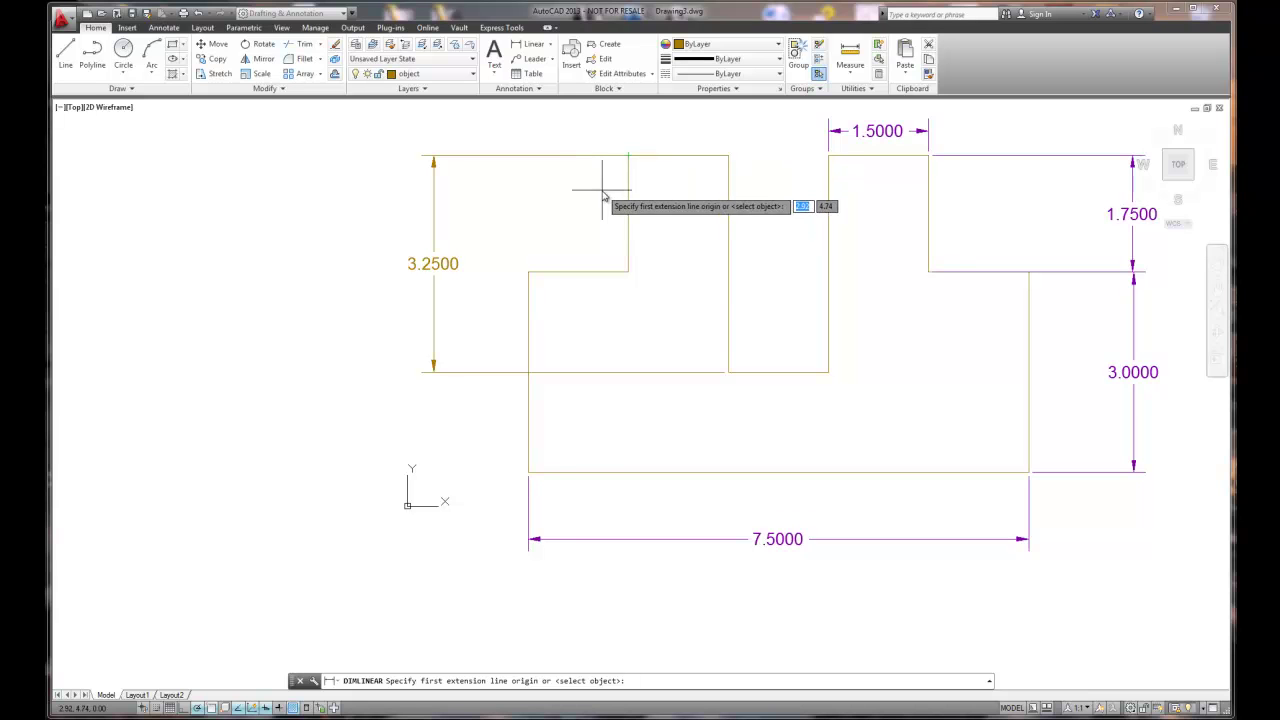
key(Return)
click(628, 207)
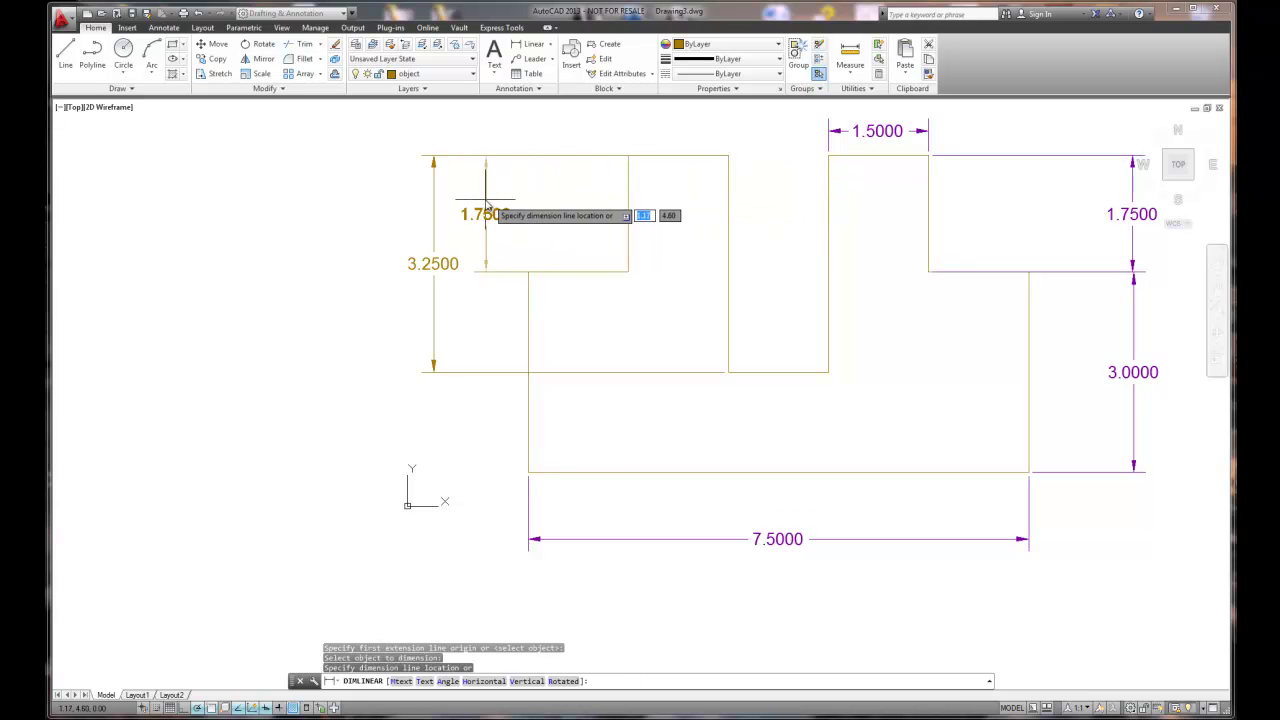
click(488, 208)
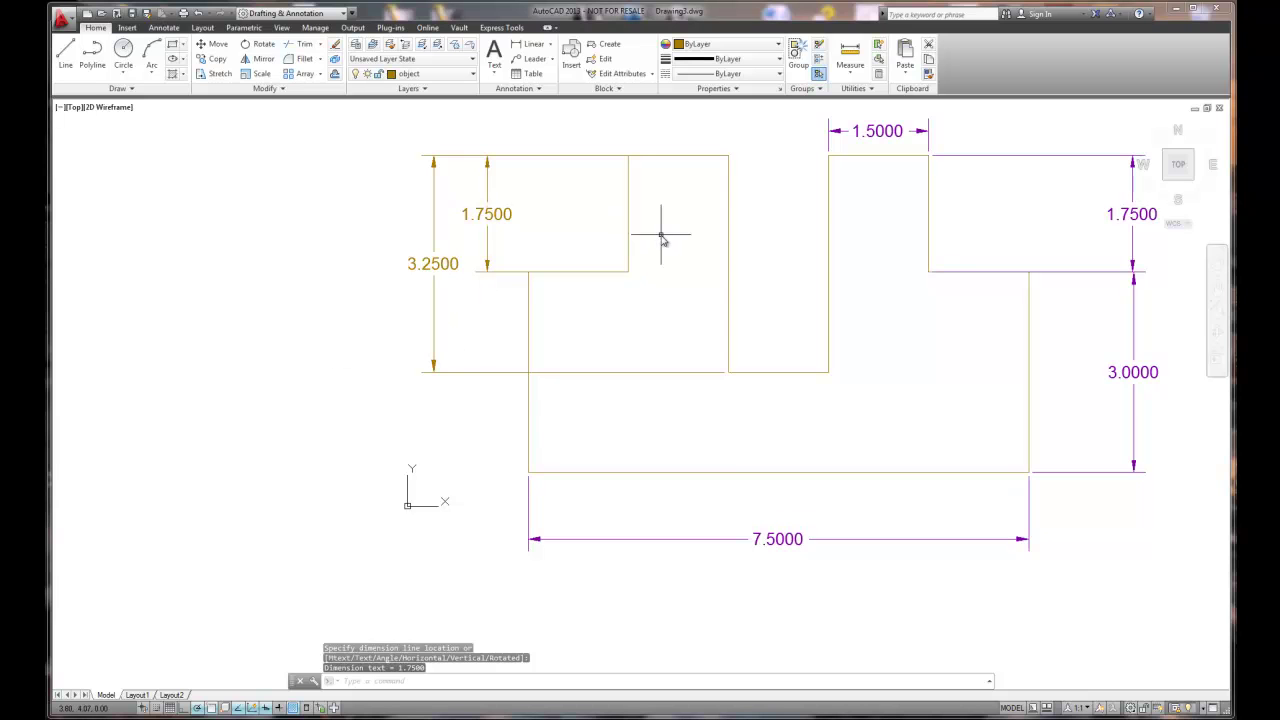
Add a horizontal linear dimension from the left edge's upper corner to the slot's upper left corner, placed above the outline
scroll(663, 266, down, 2)
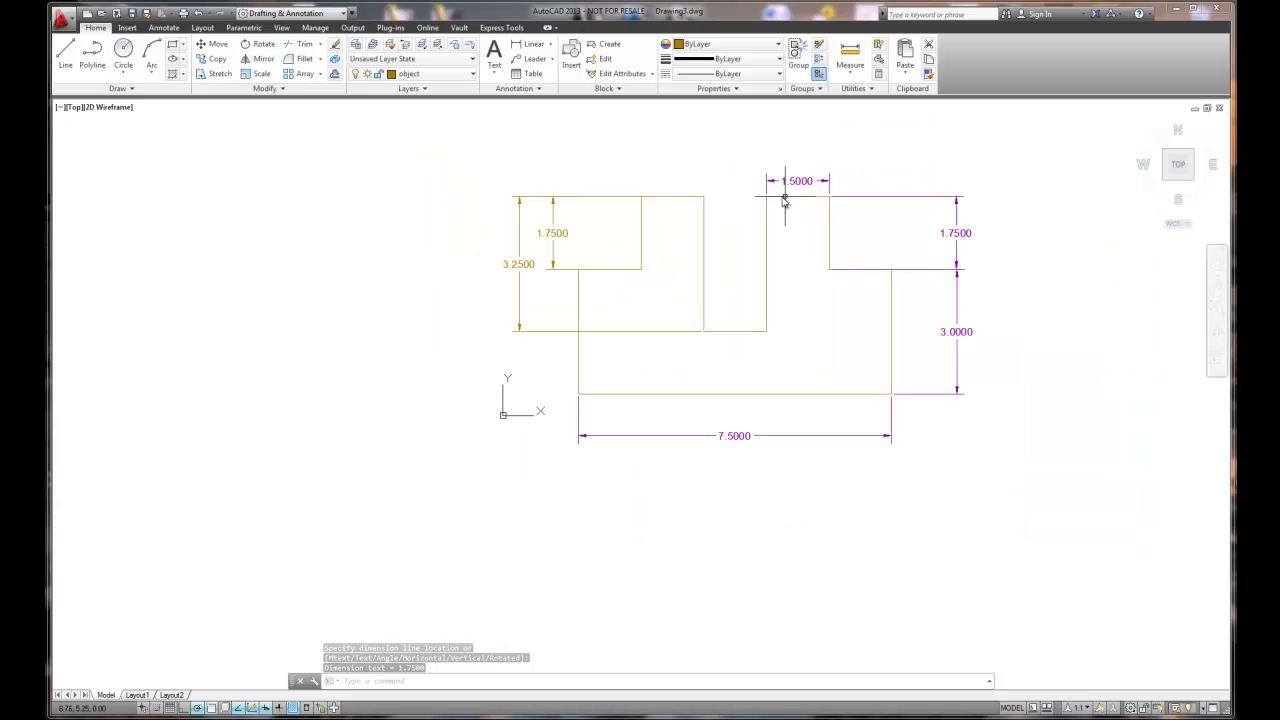
right_click(620, 245)
click(652, 248)
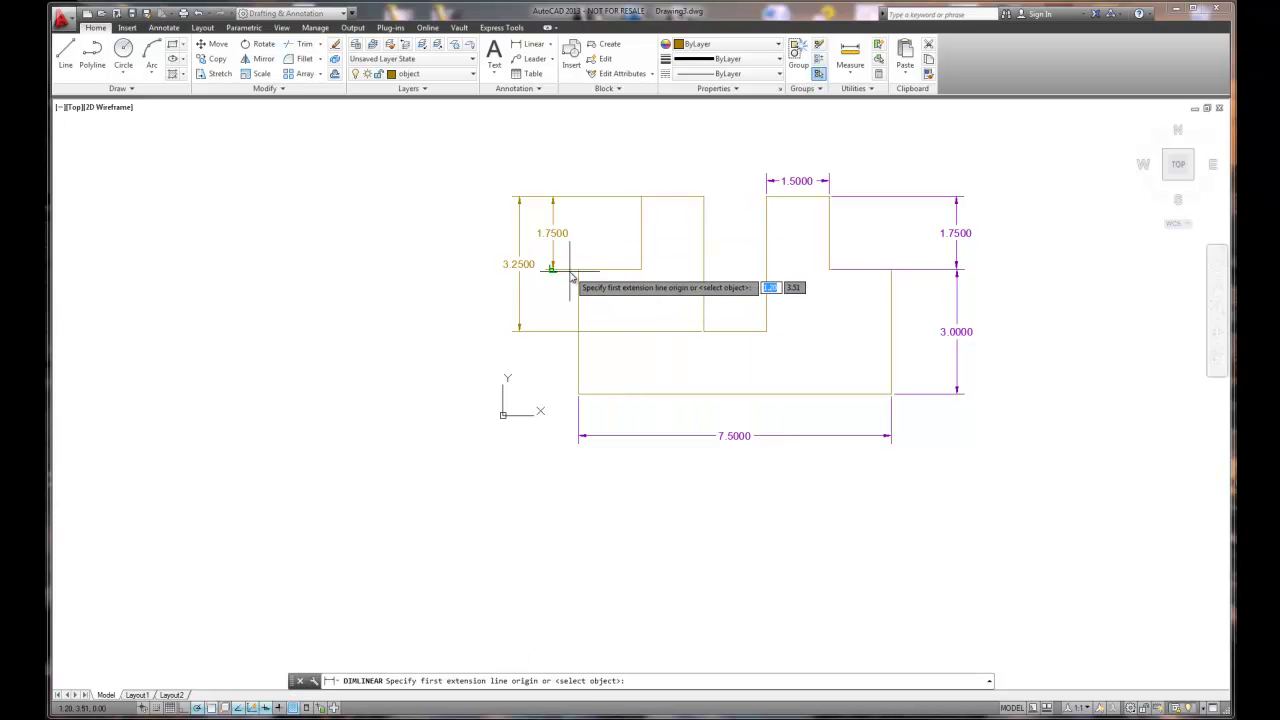
click(578, 269)
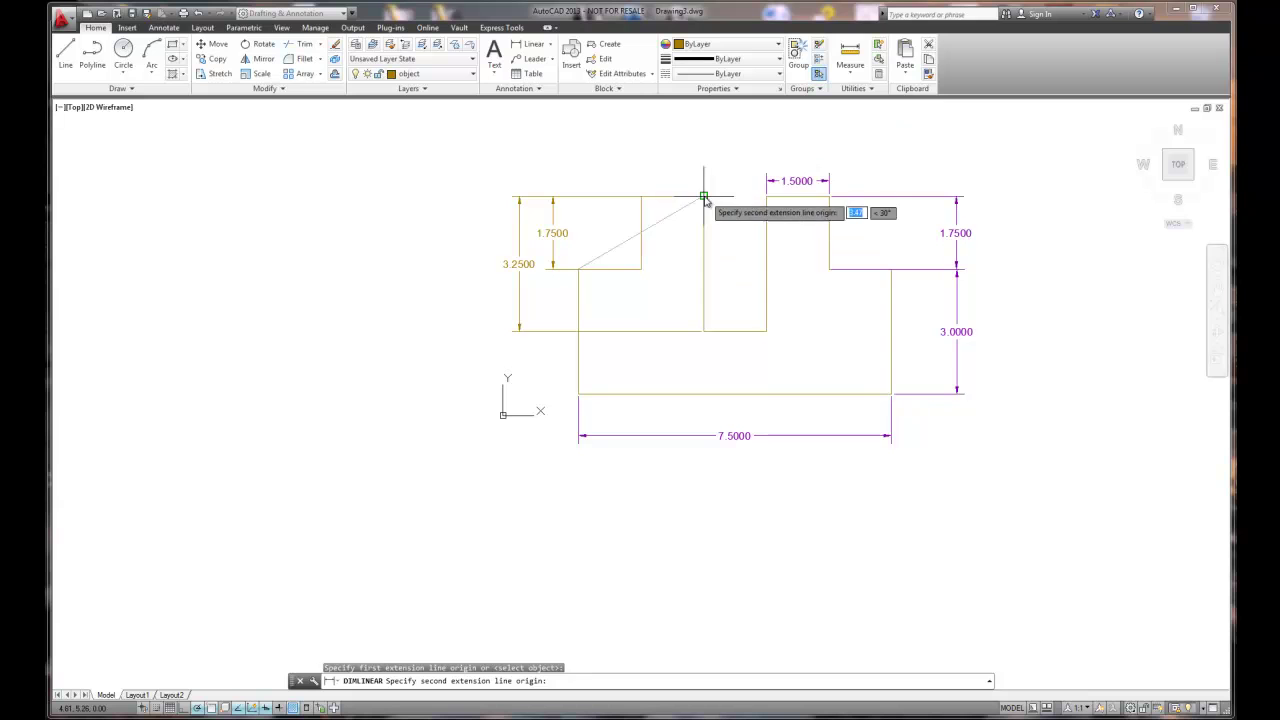
click(704, 197)
click(666, 136)
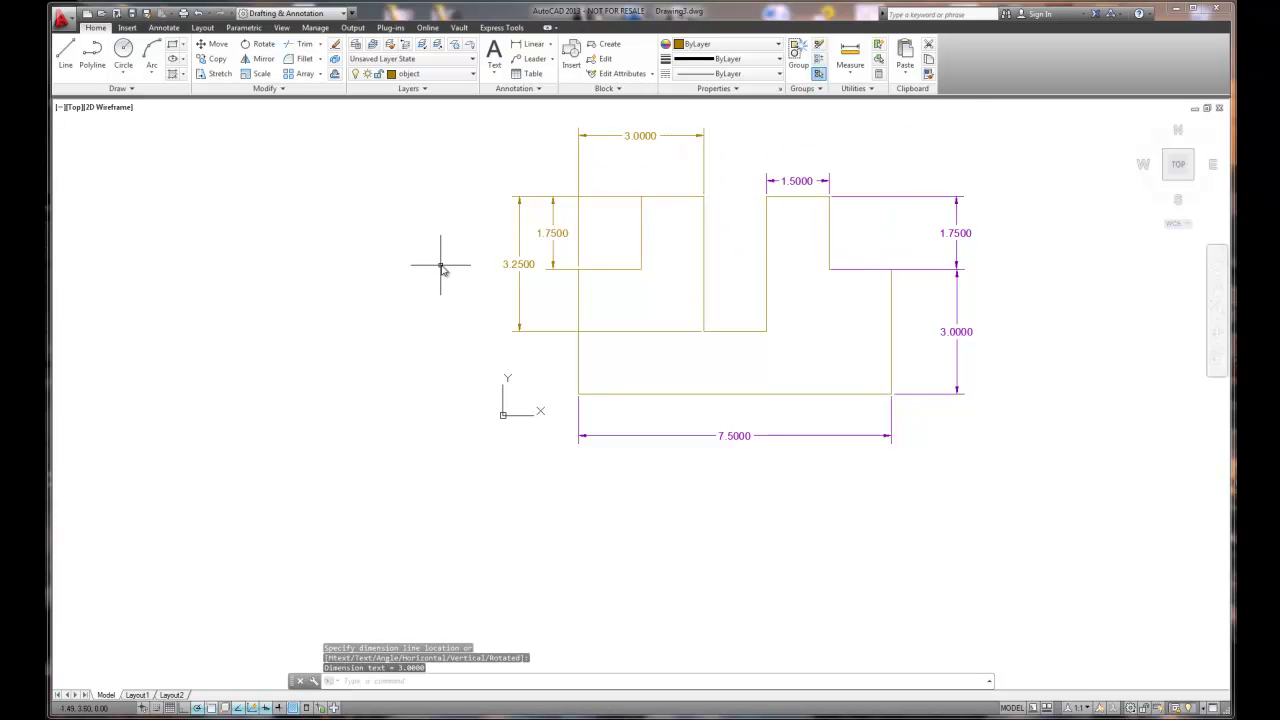
Stretch the dimension over the right upper tab upward to line up with the horizontal dimension over the outline's left part
click(789, 186)
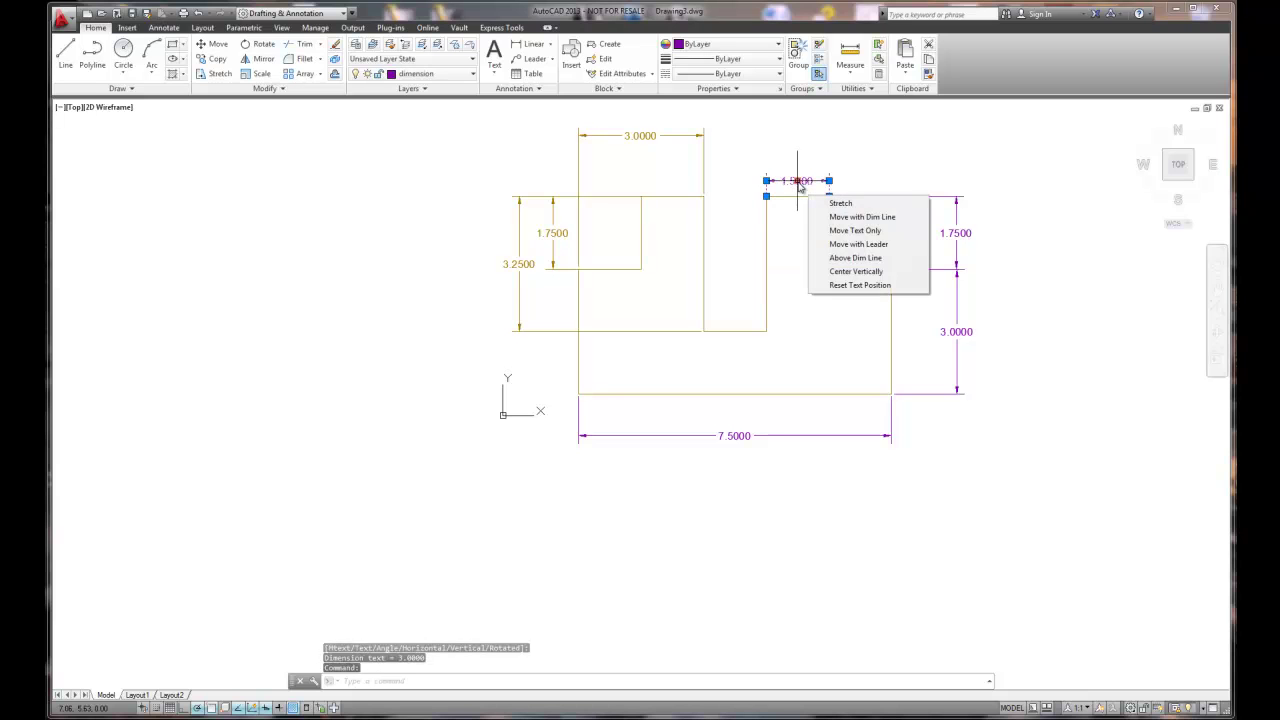
mouse_move(766, 182)
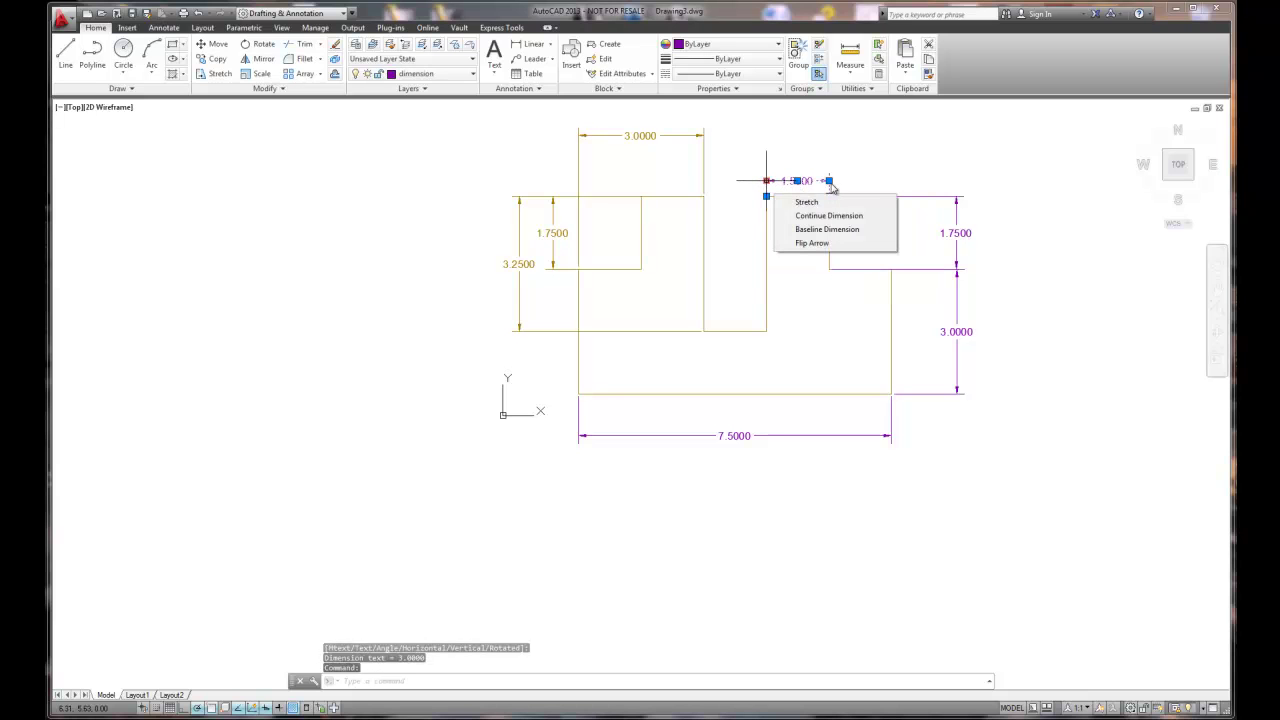
click(766, 181)
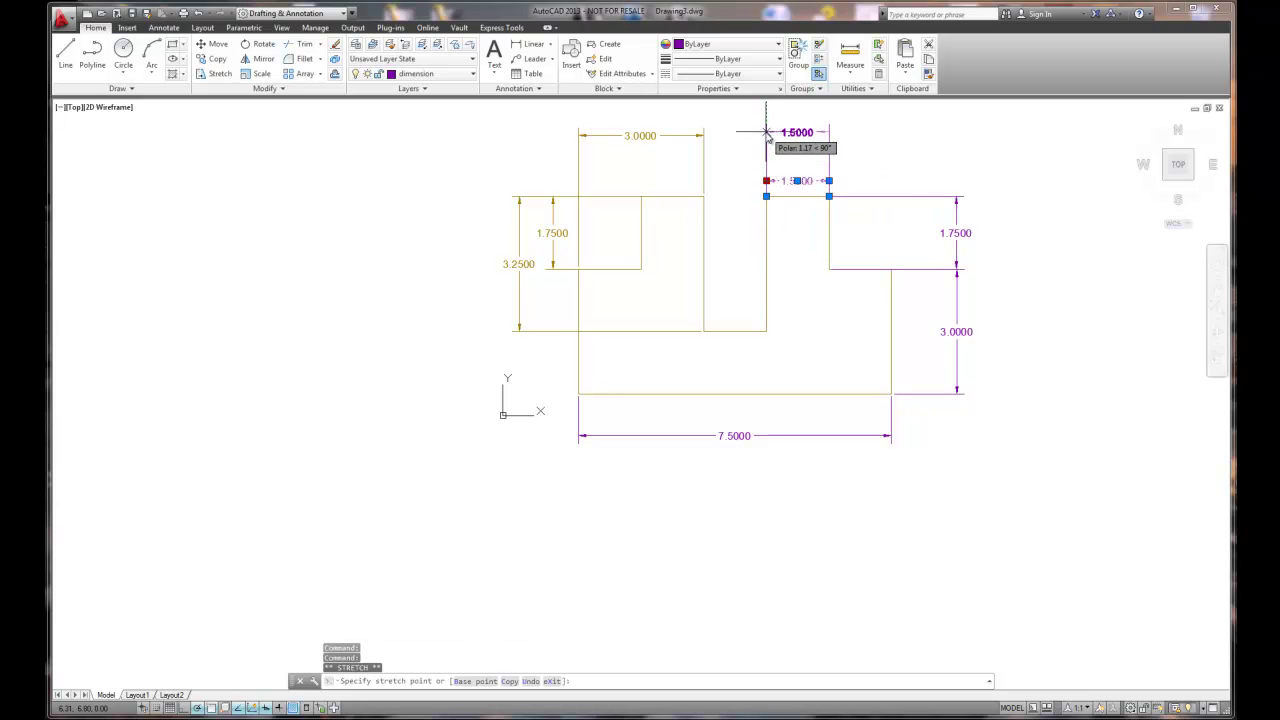
click(767, 136)
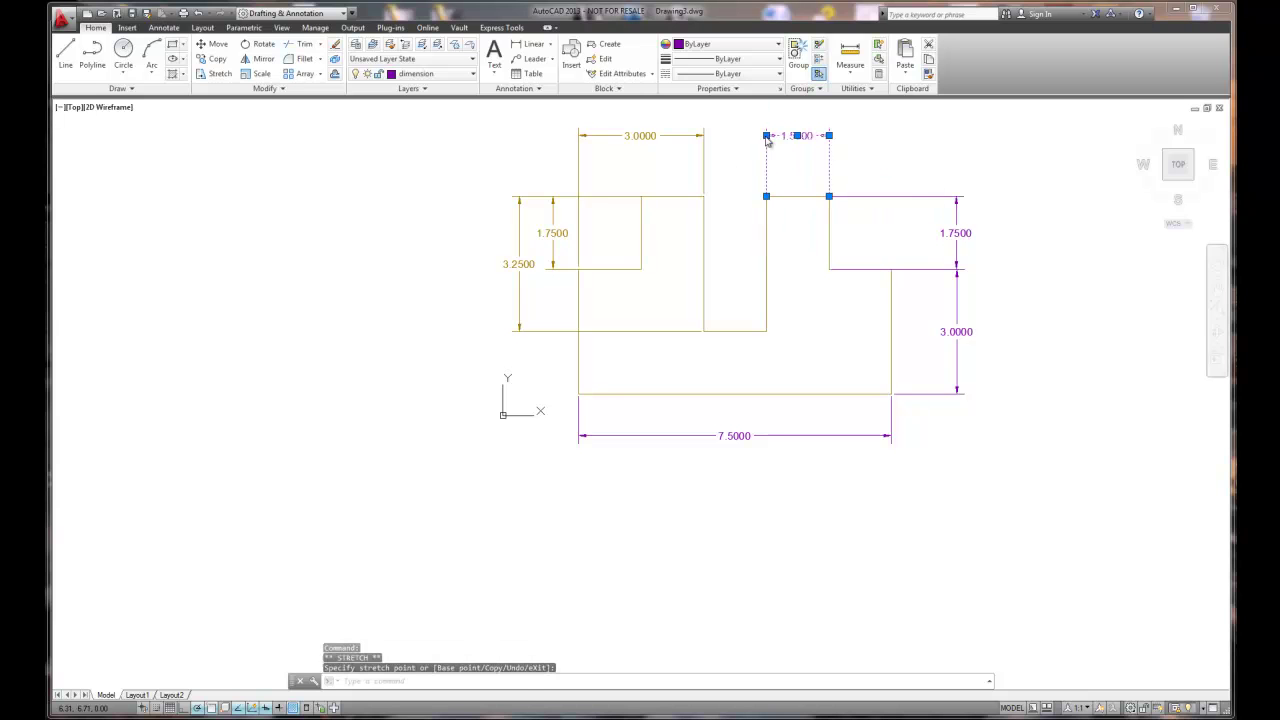
click(647, 210)
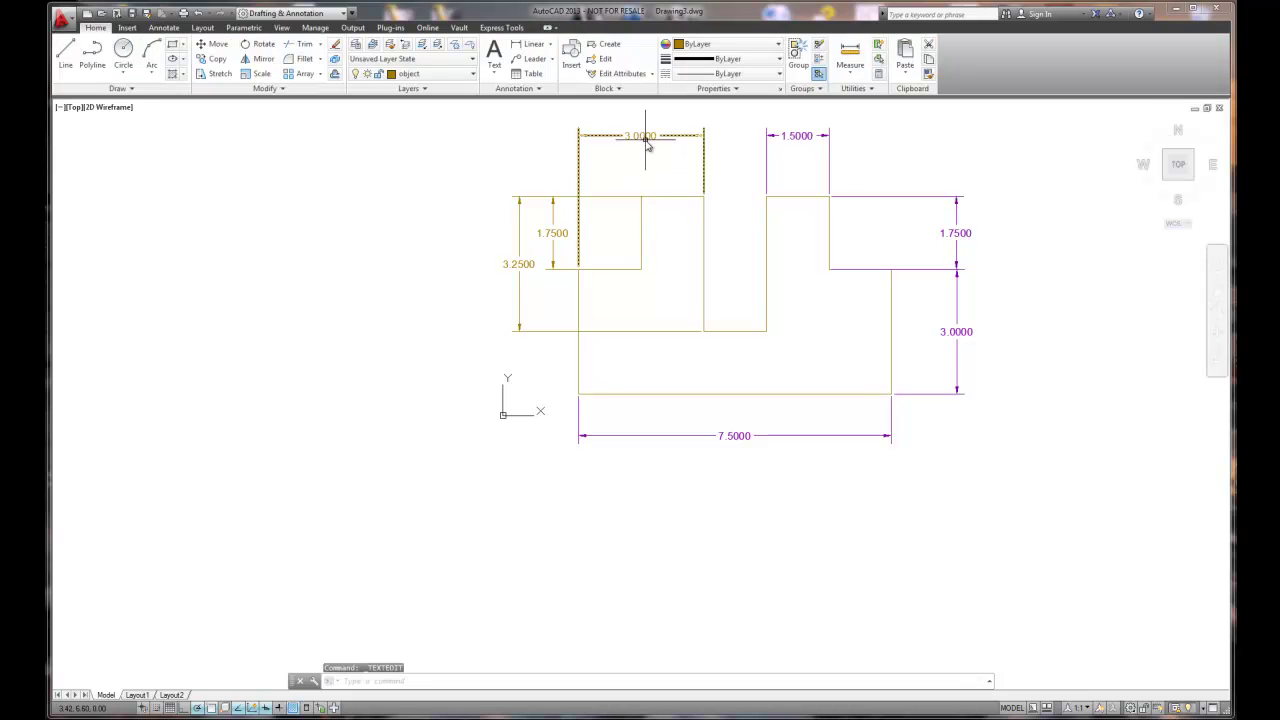
Move the upper left horizontal dimension and the two vertical dimensions left of the outline to the dimension layer
click(648, 135)
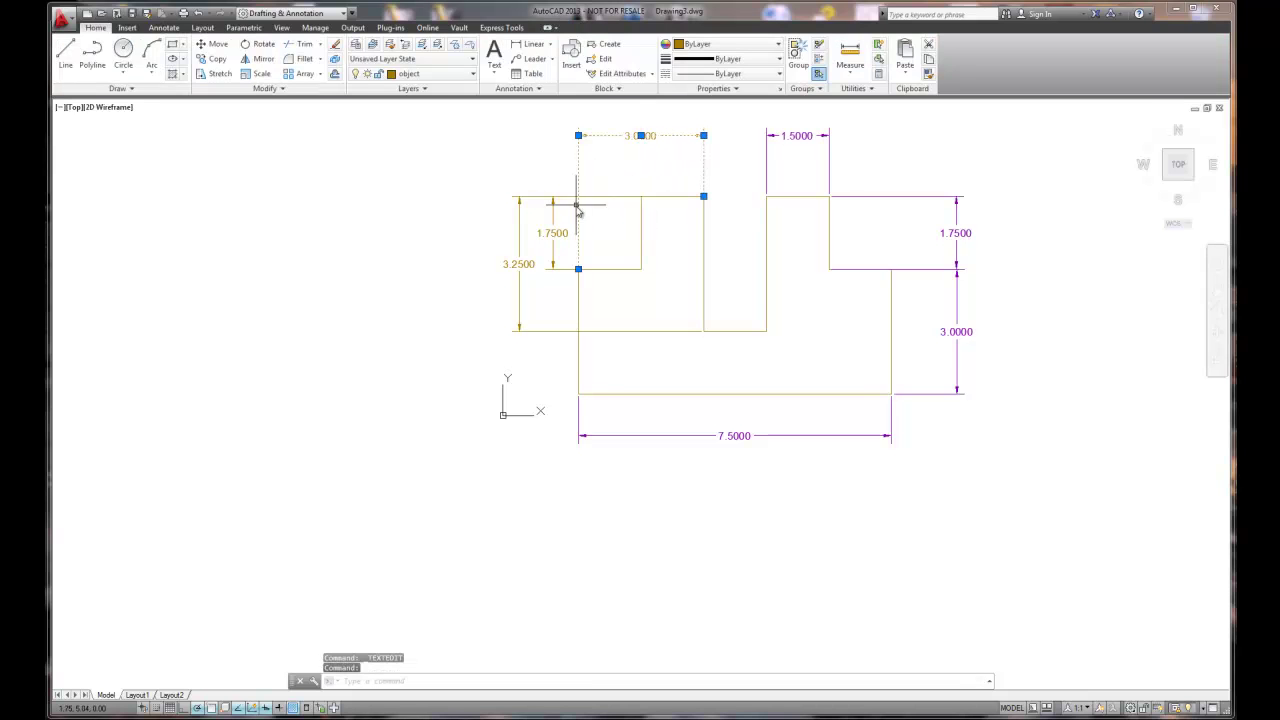
click(555, 238)
click(524, 266)
key(ctrl+shift+p)
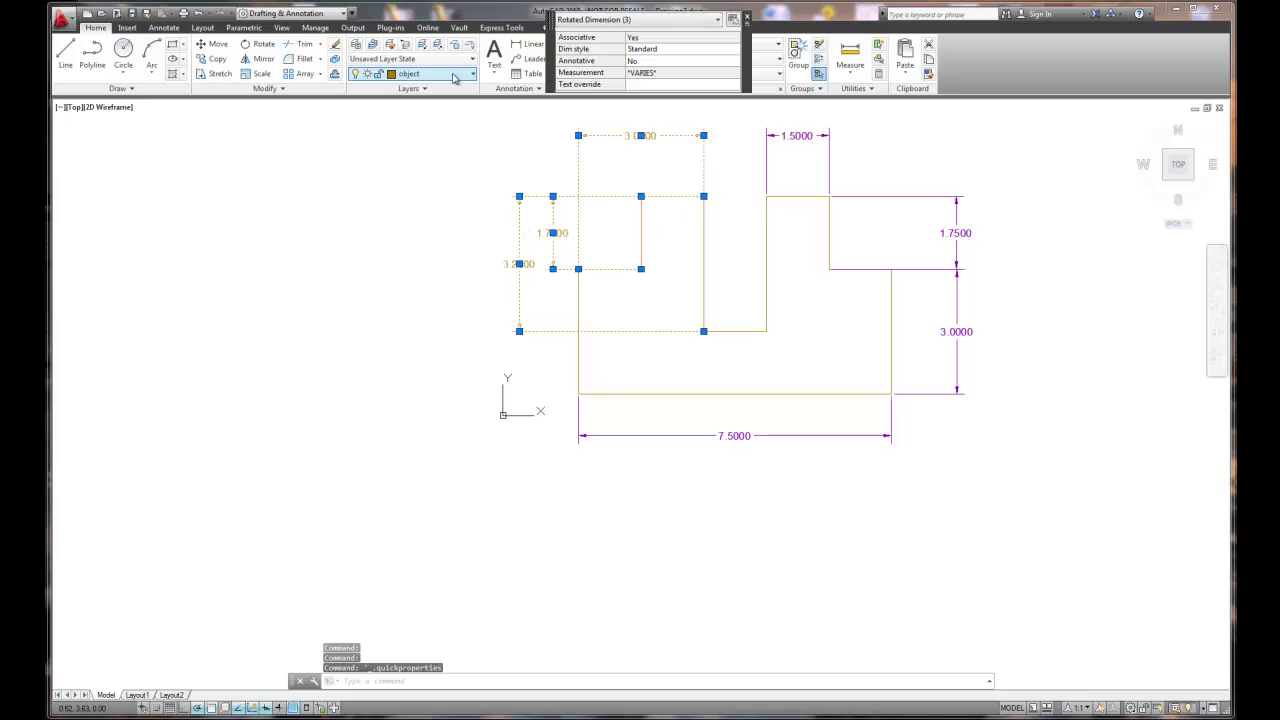
click(453, 78)
click(410, 117)
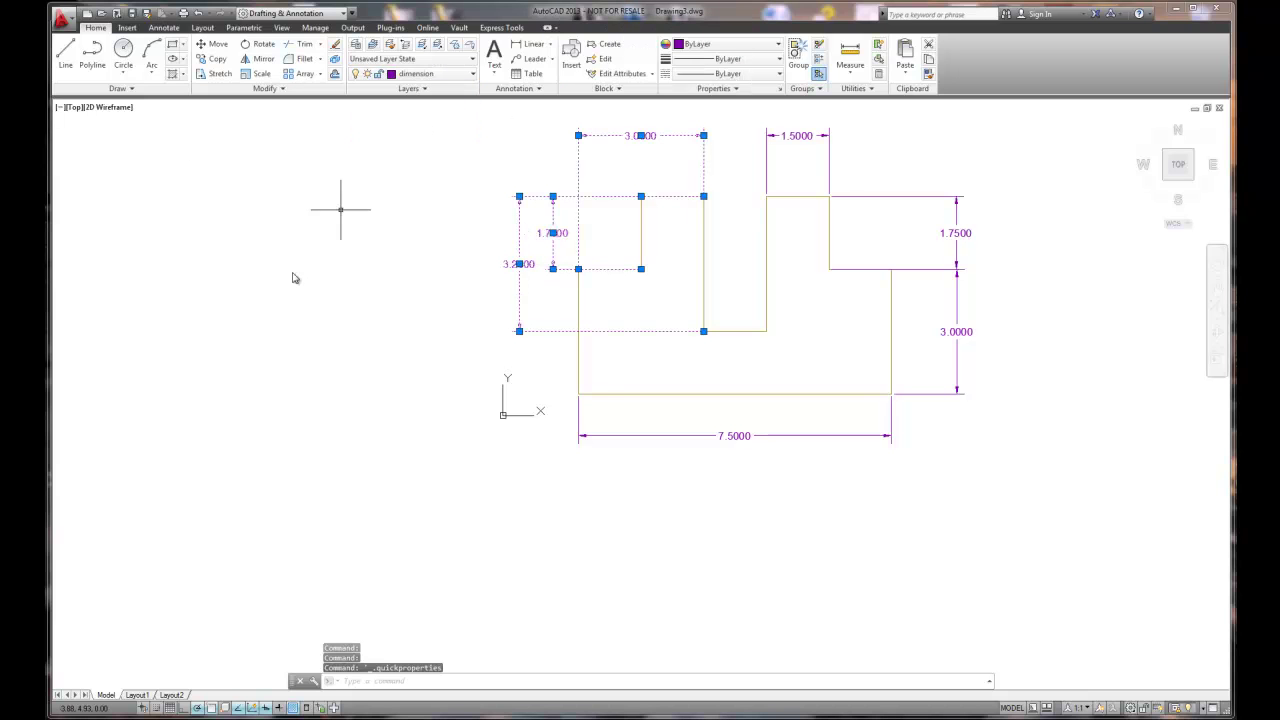
Set the precision of the three selected dimensions to two decimal places (0.00)
right_click(629, 140)
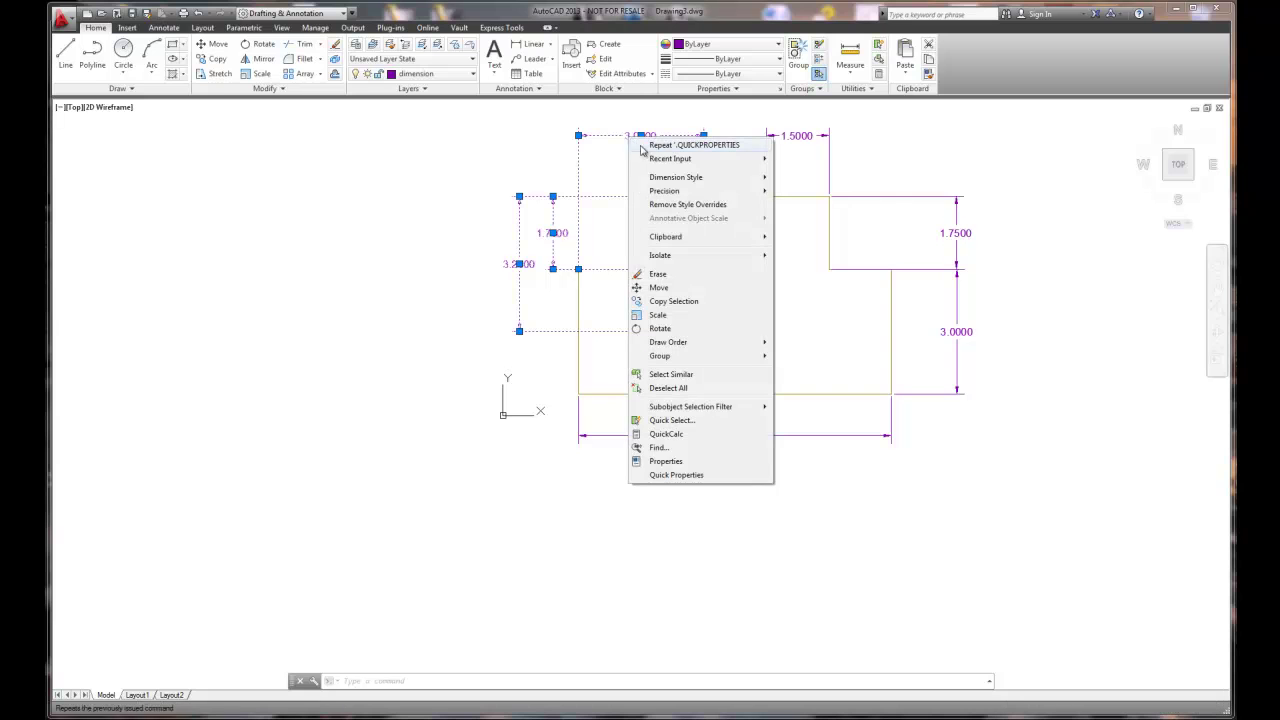
mouse_move(662, 191)
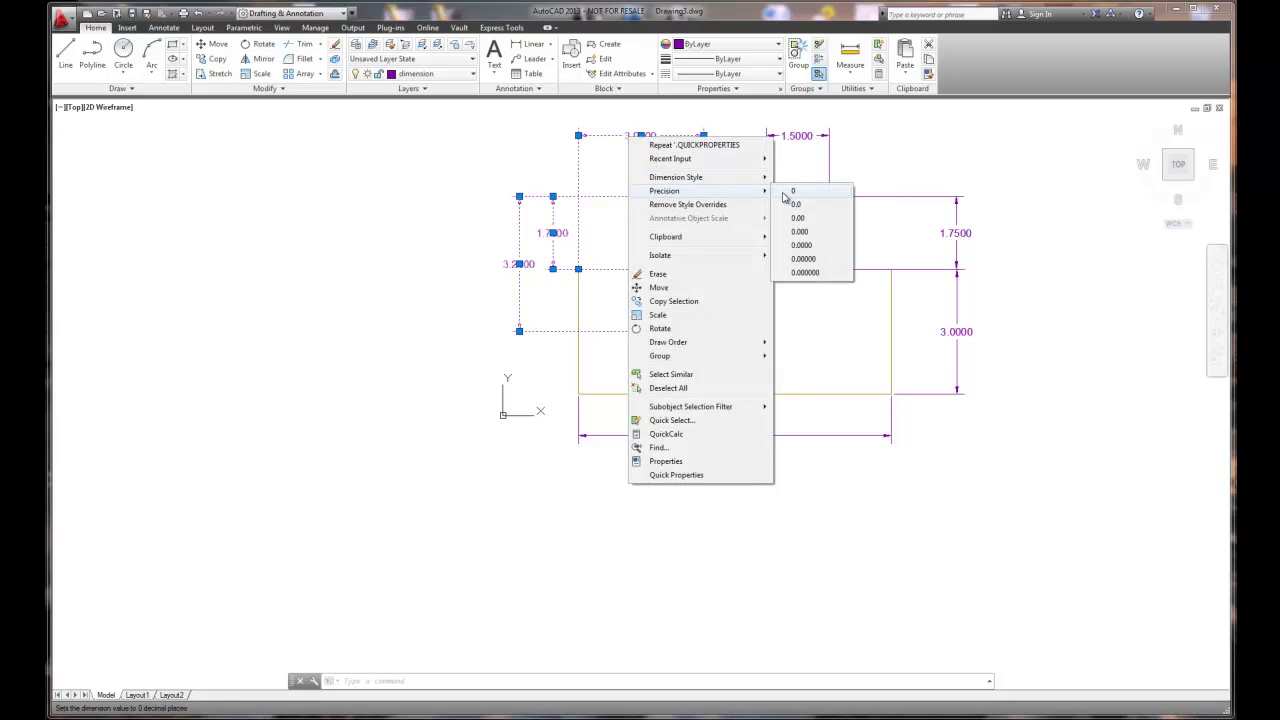
click(799, 218)
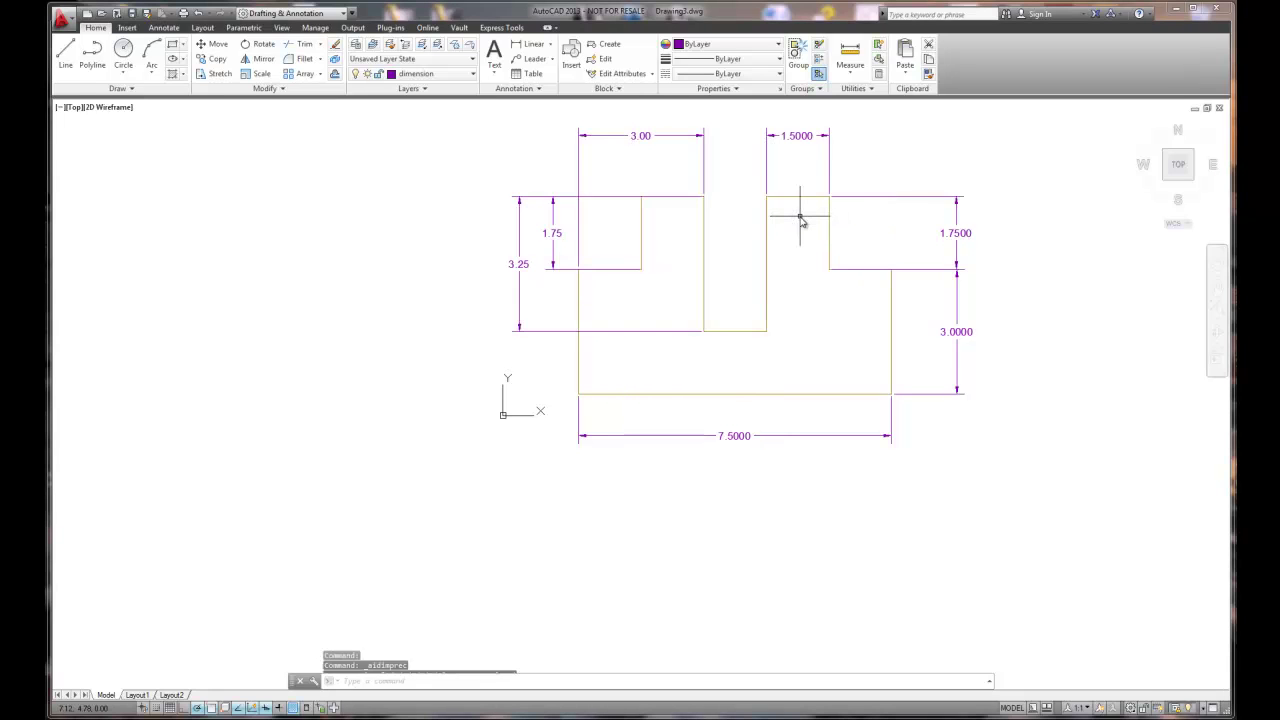
Set the precision of the right tab's width, the two right-hand vertical and the overall bottom width dimensions to 0.00
double_click(797, 136)
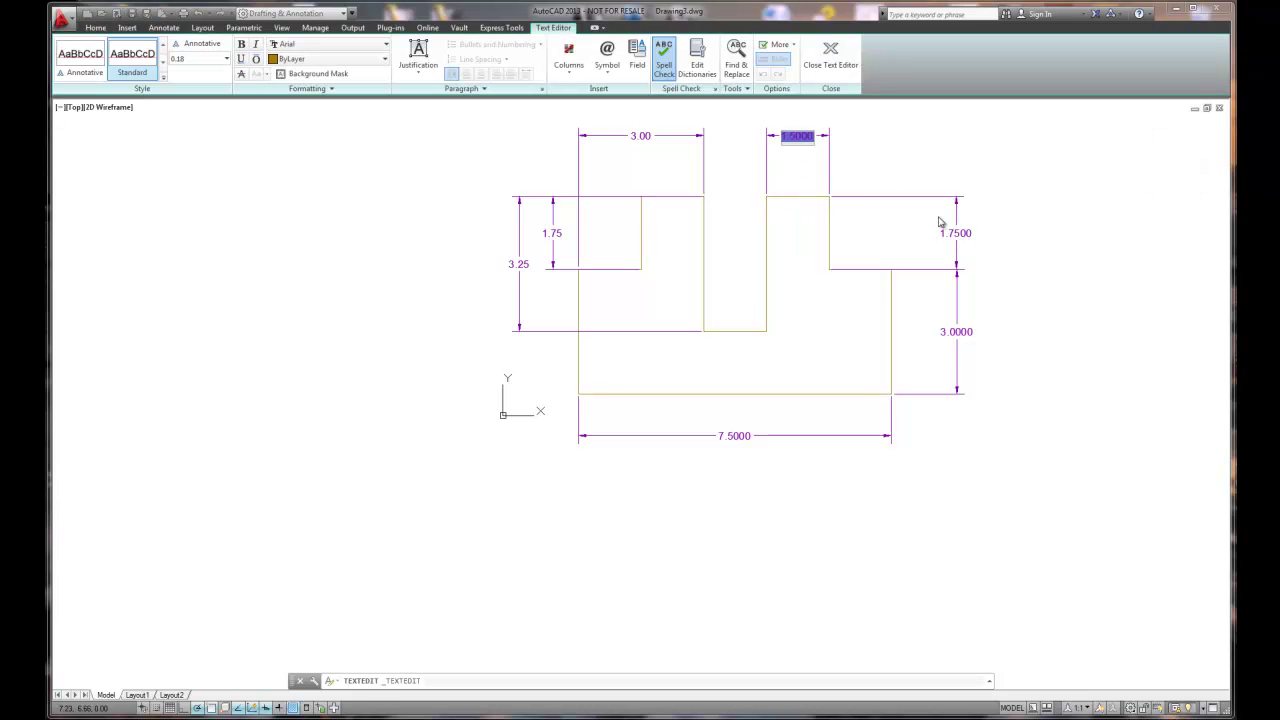
key(Escape)
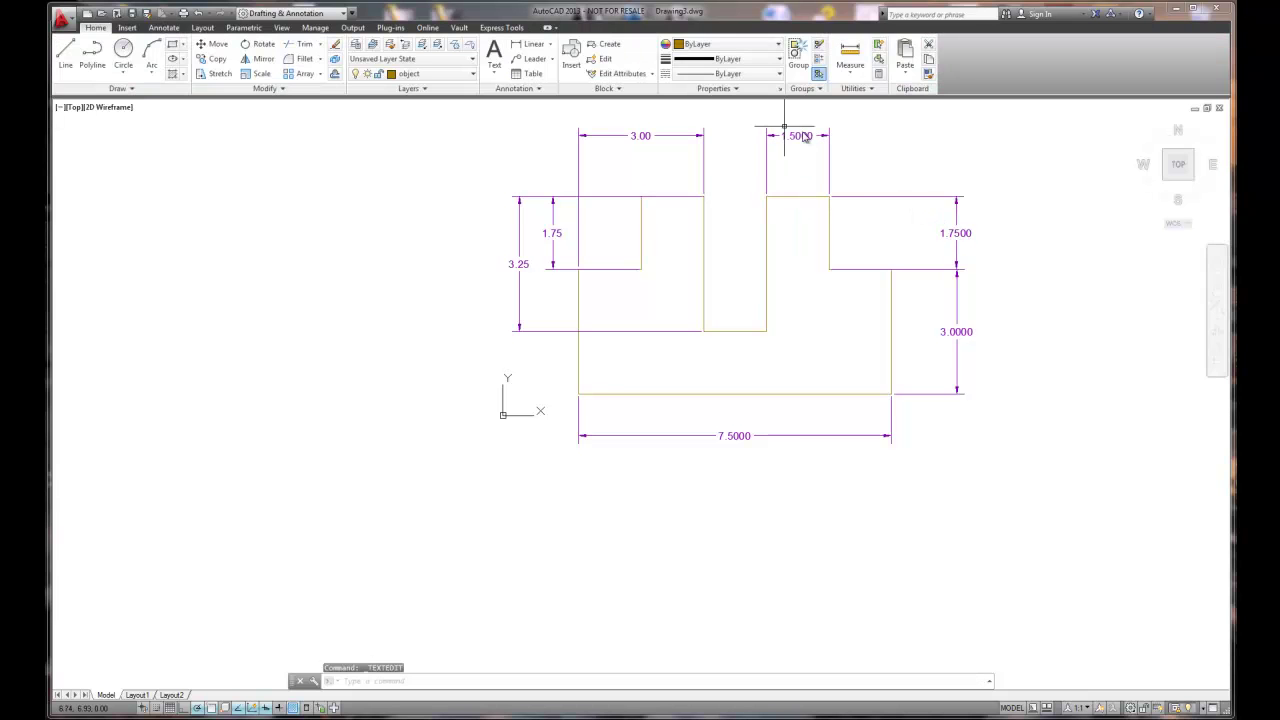
click(829, 160)
click(895, 200)
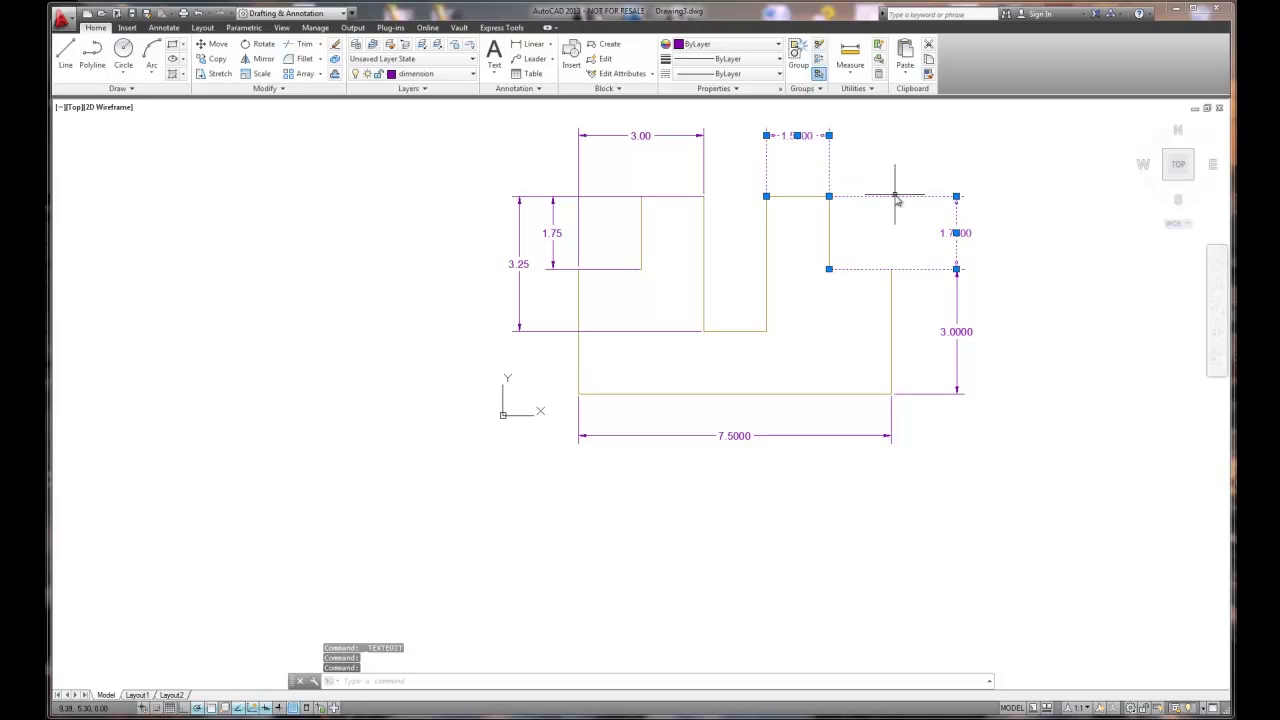
click(956, 297)
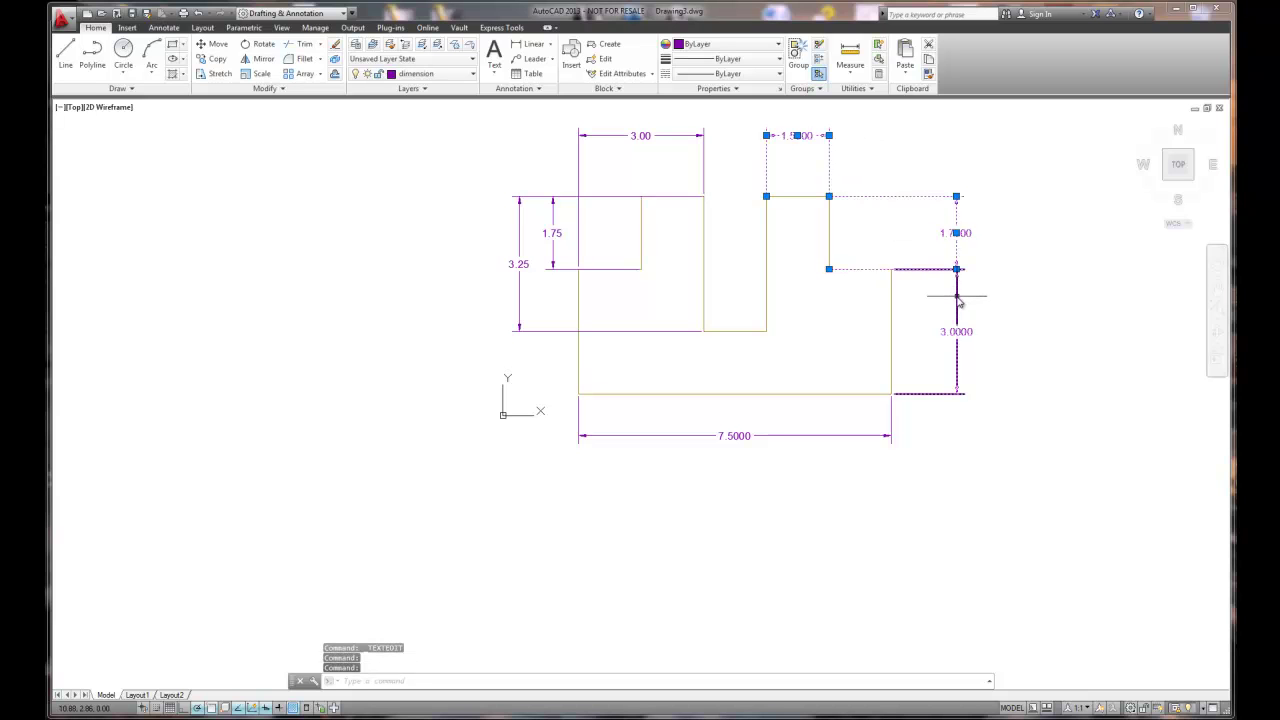
click(862, 436)
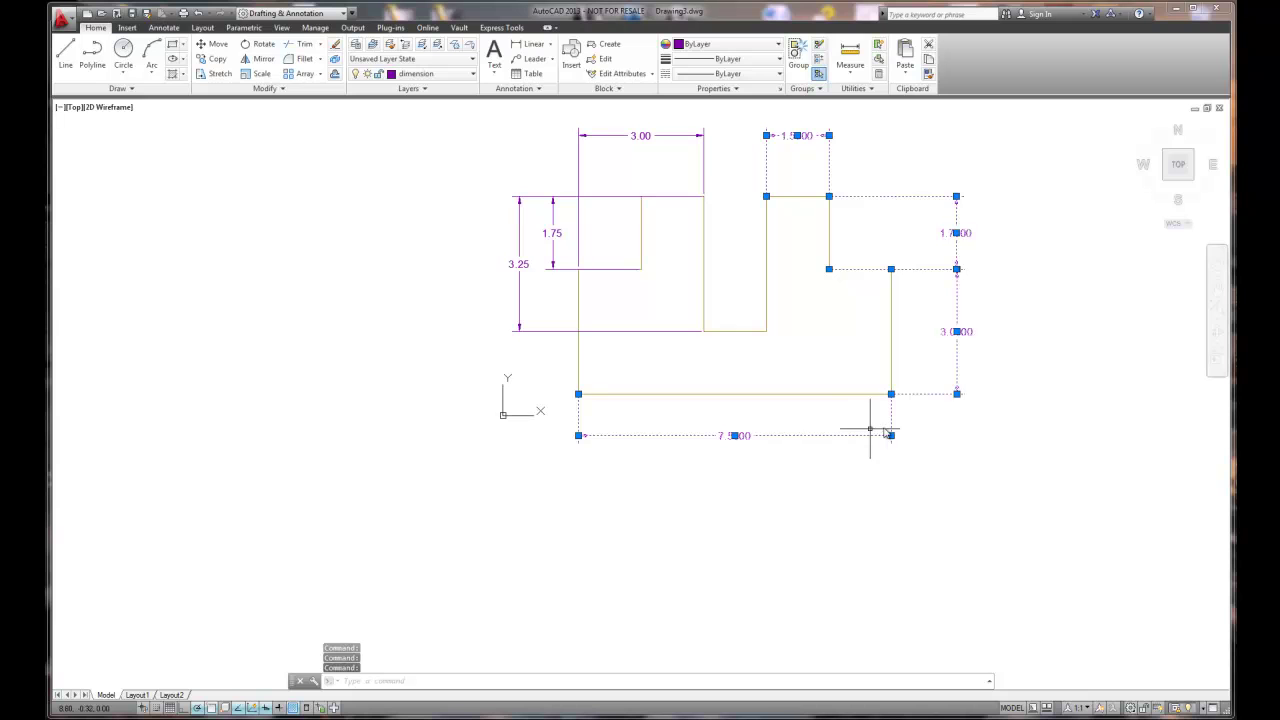
right_click(927, 398)
mouse_move(962, 110)
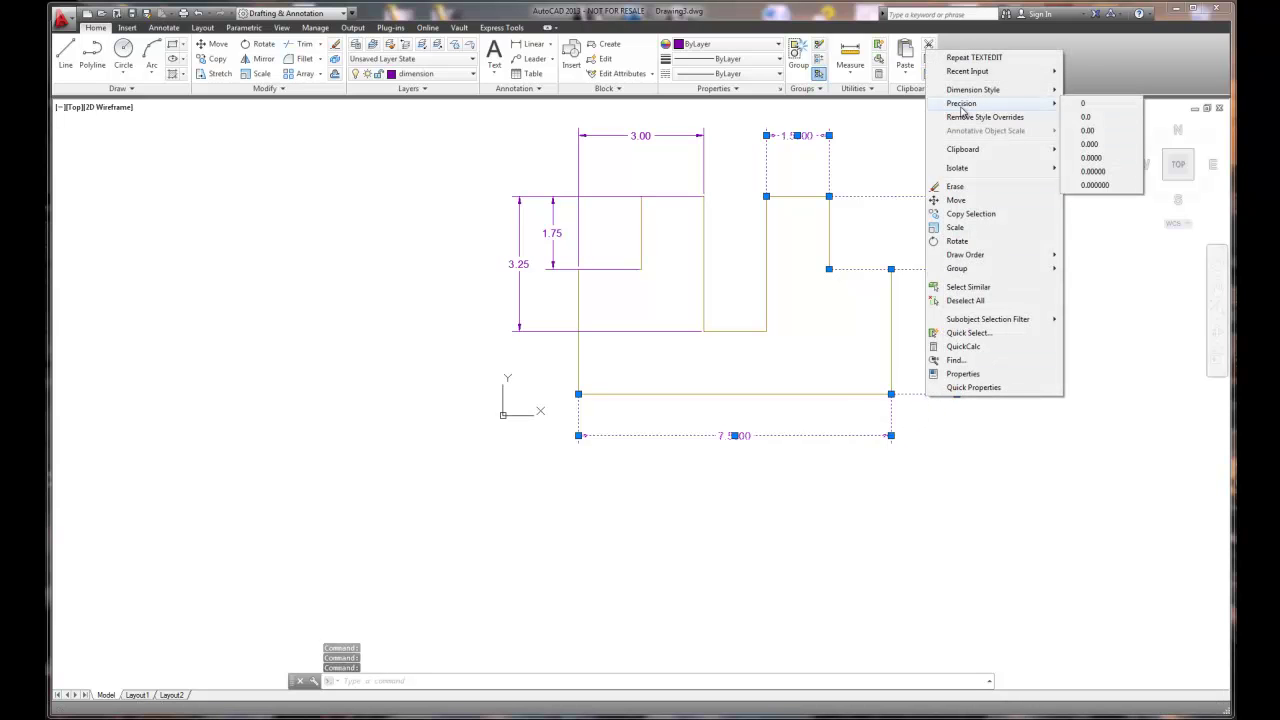
click(1087, 130)
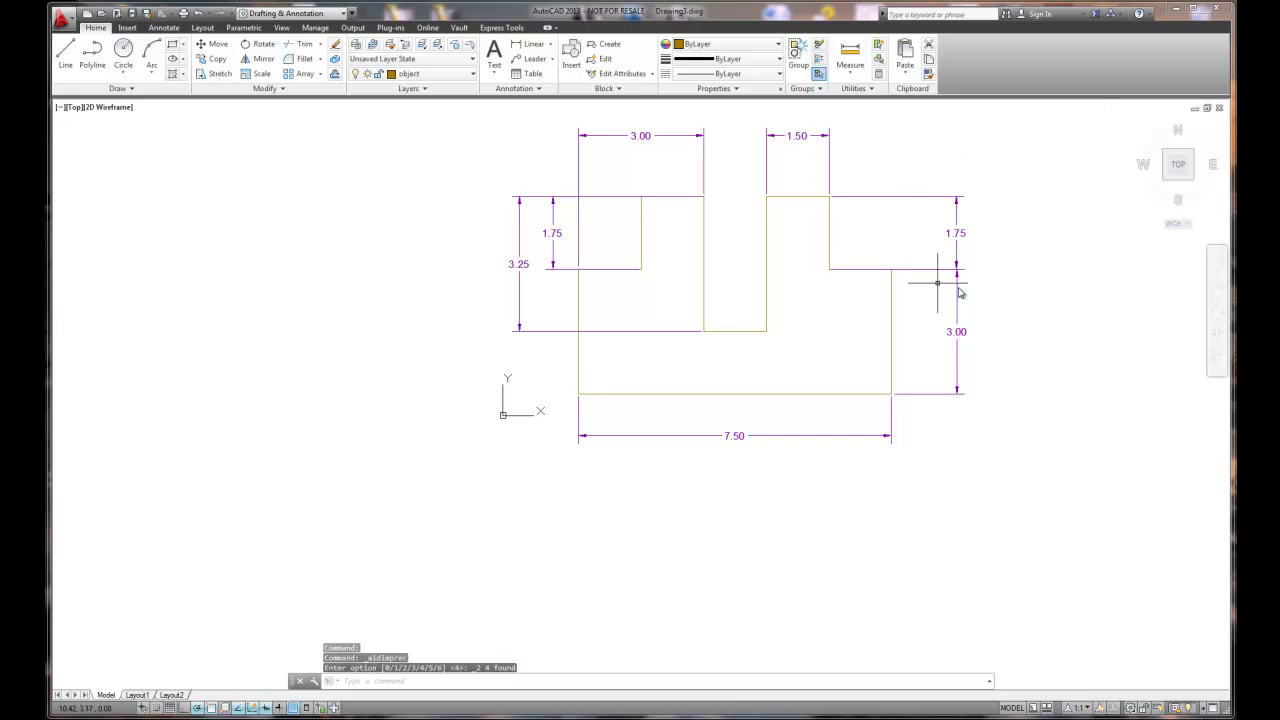
key(Escape)
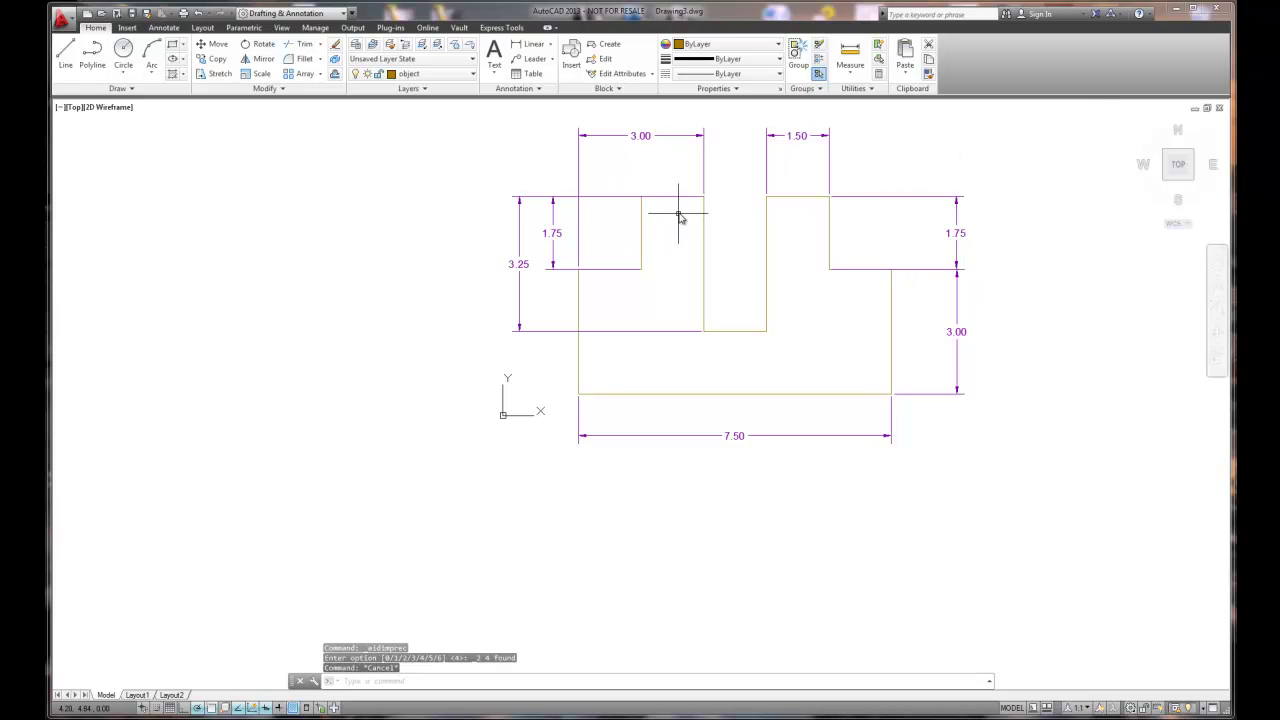
Stretch the slot depth dimension's upper extension line origin back to the upper left step's top corner, clear of the object line
scroll(679, 215, up, 4)
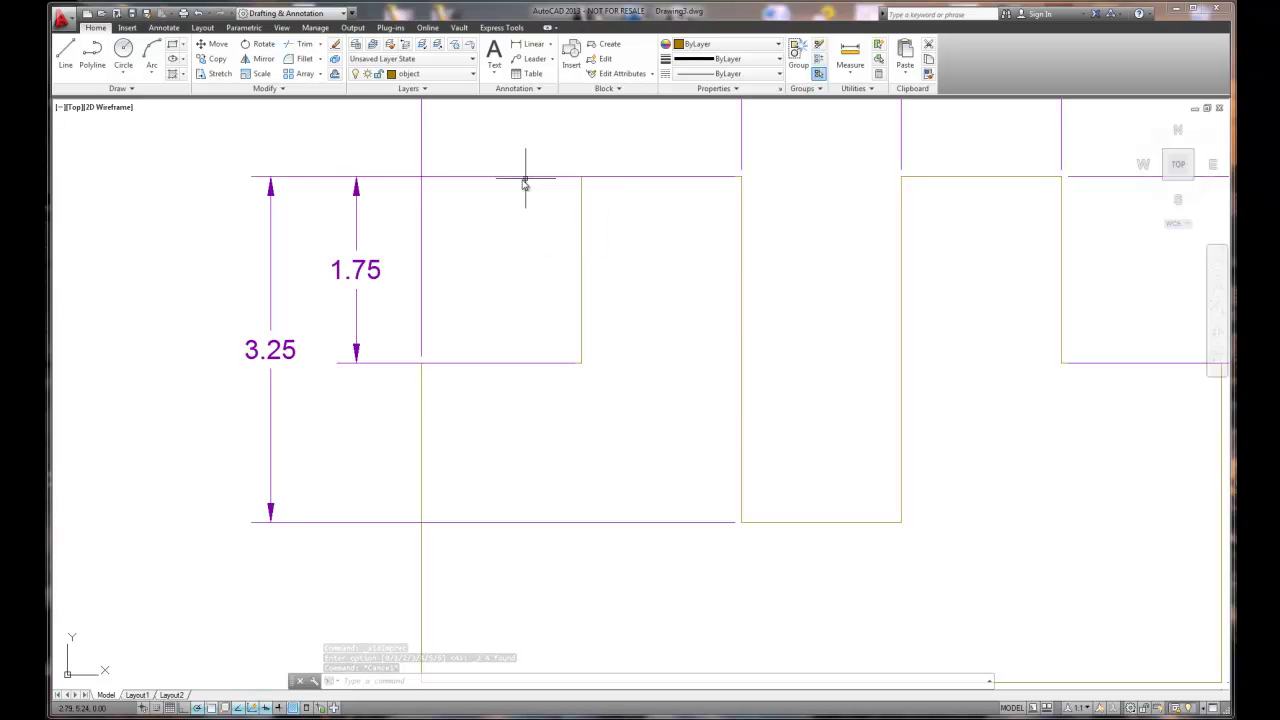
click(292, 180)
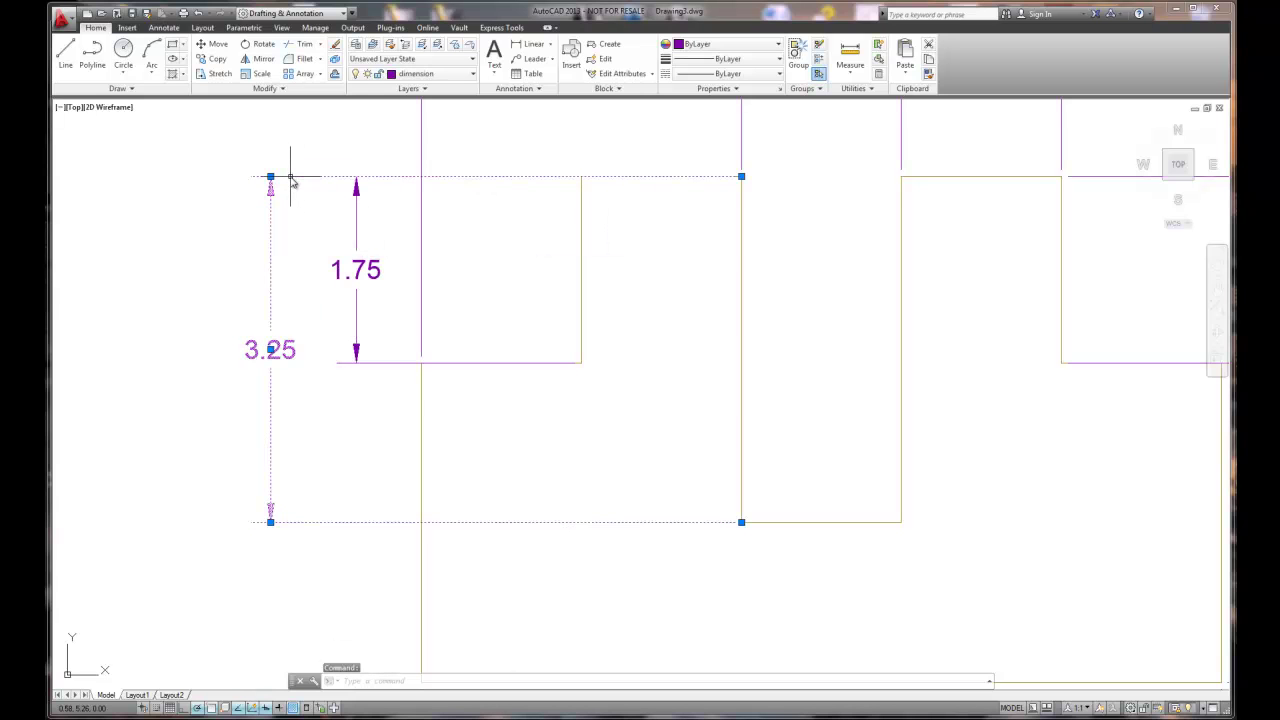
click(741, 177)
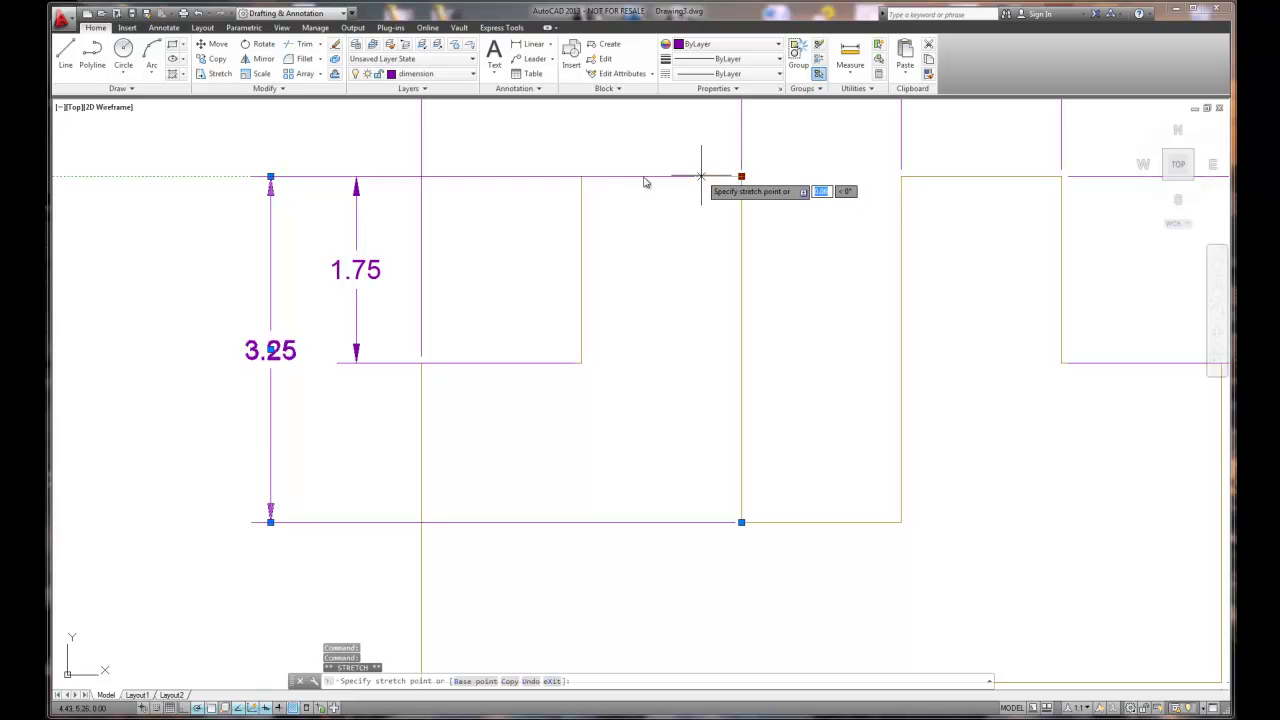
click(581, 177)
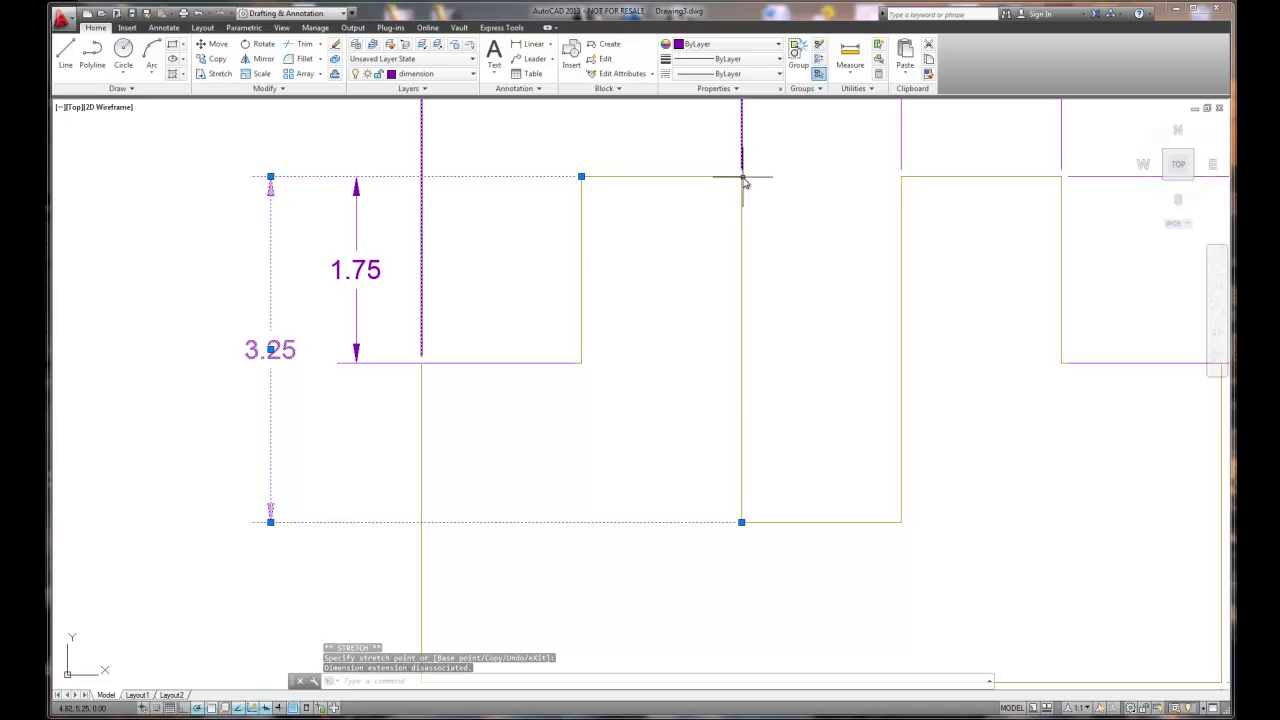
key(Escape)
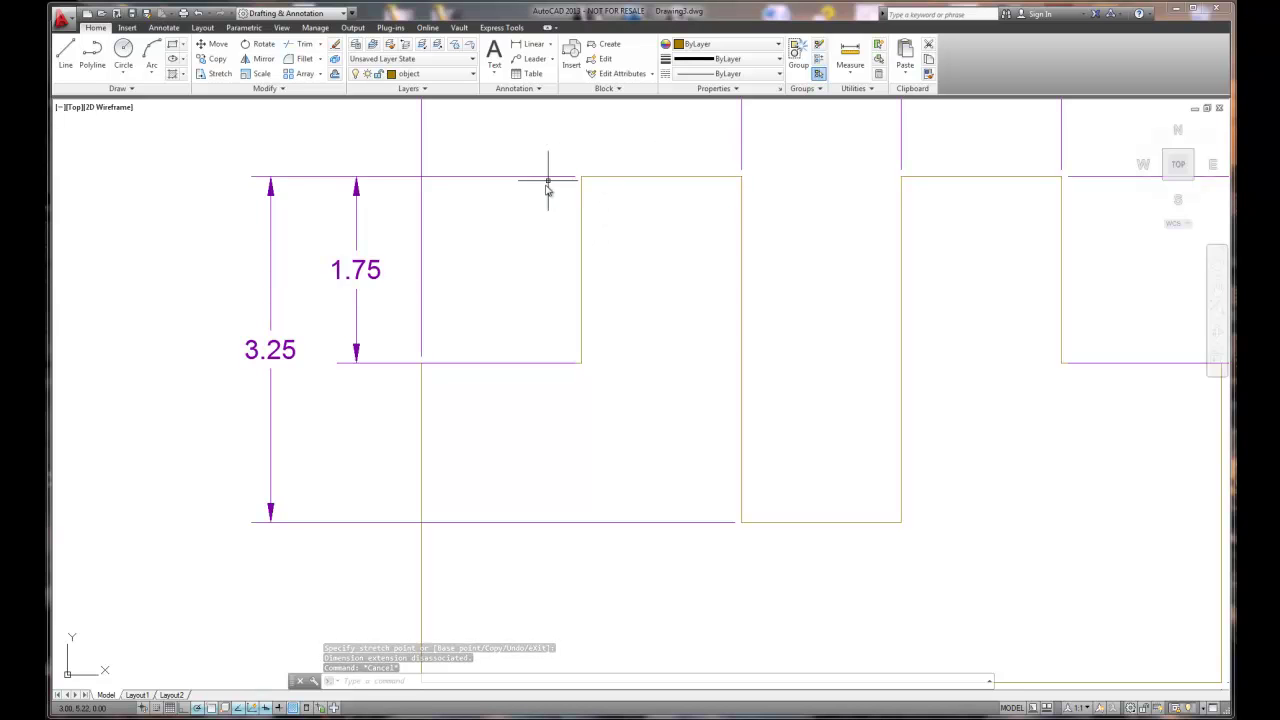
Stretch the left step height dimension's lower extension line origin to the left edge's upper corner, clear of the horizontal object line
click(387, 364)
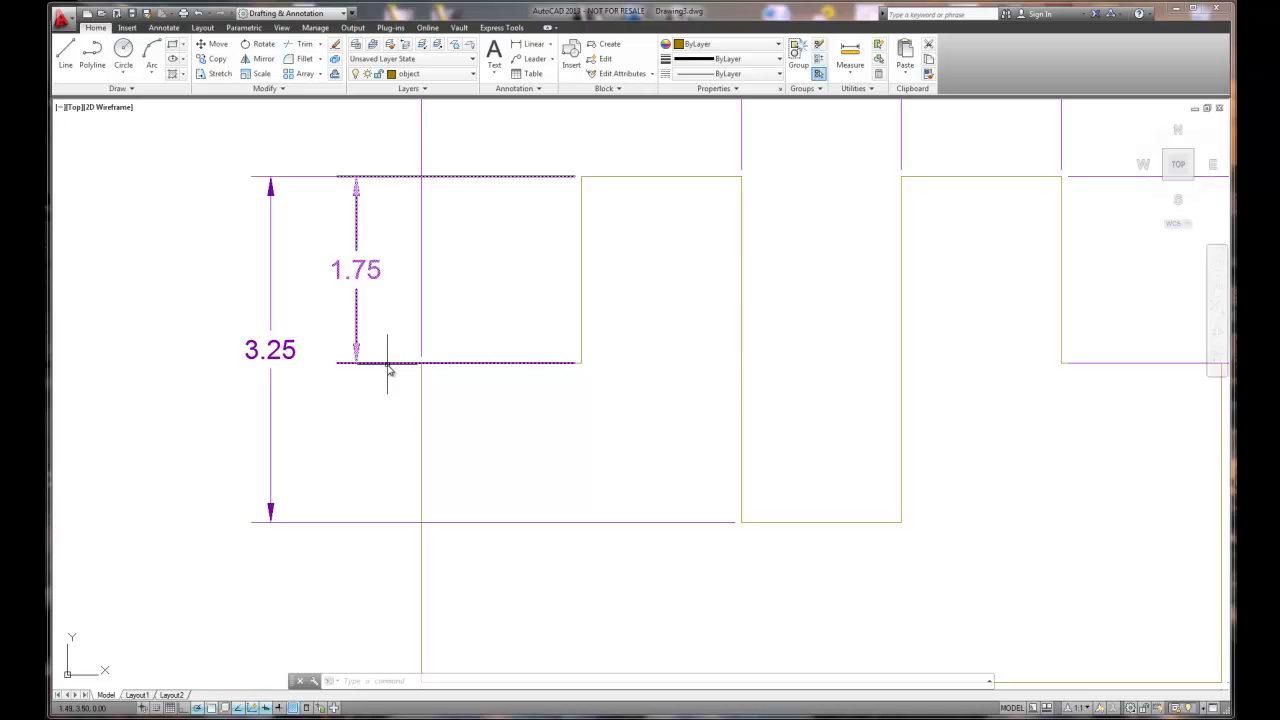
click(581, 363)
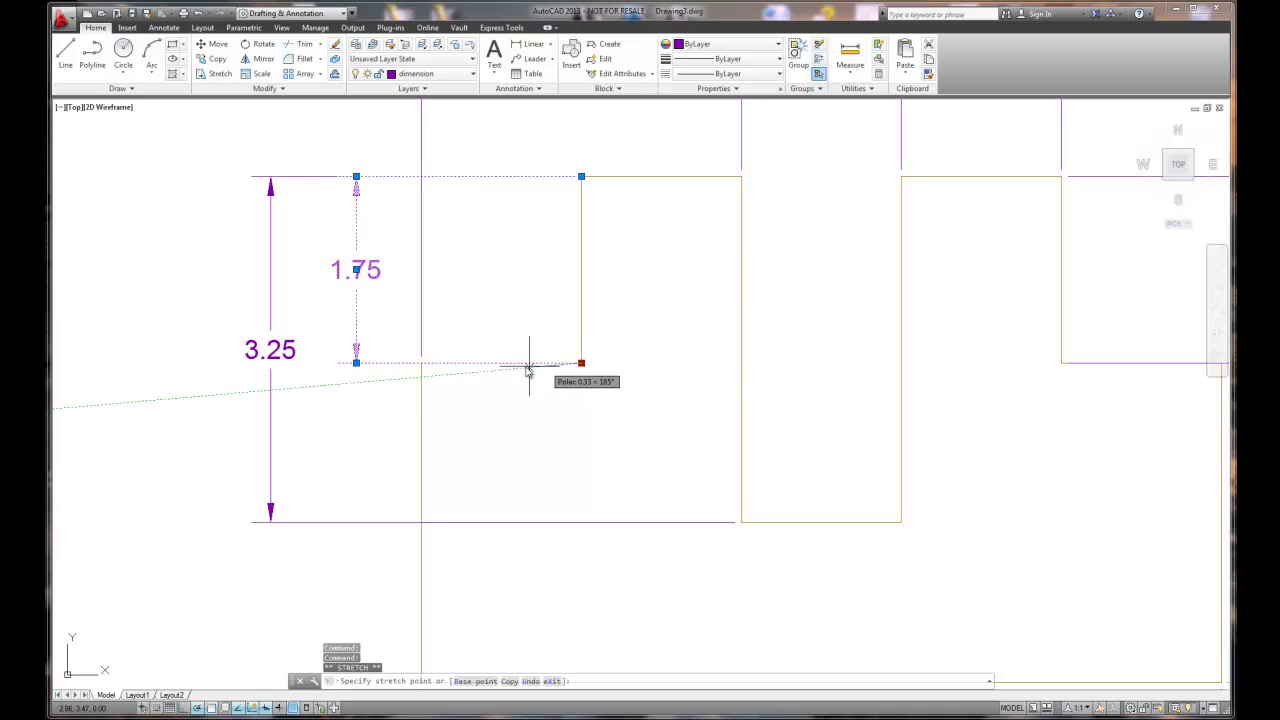
click(421, 364)
key(Escape)
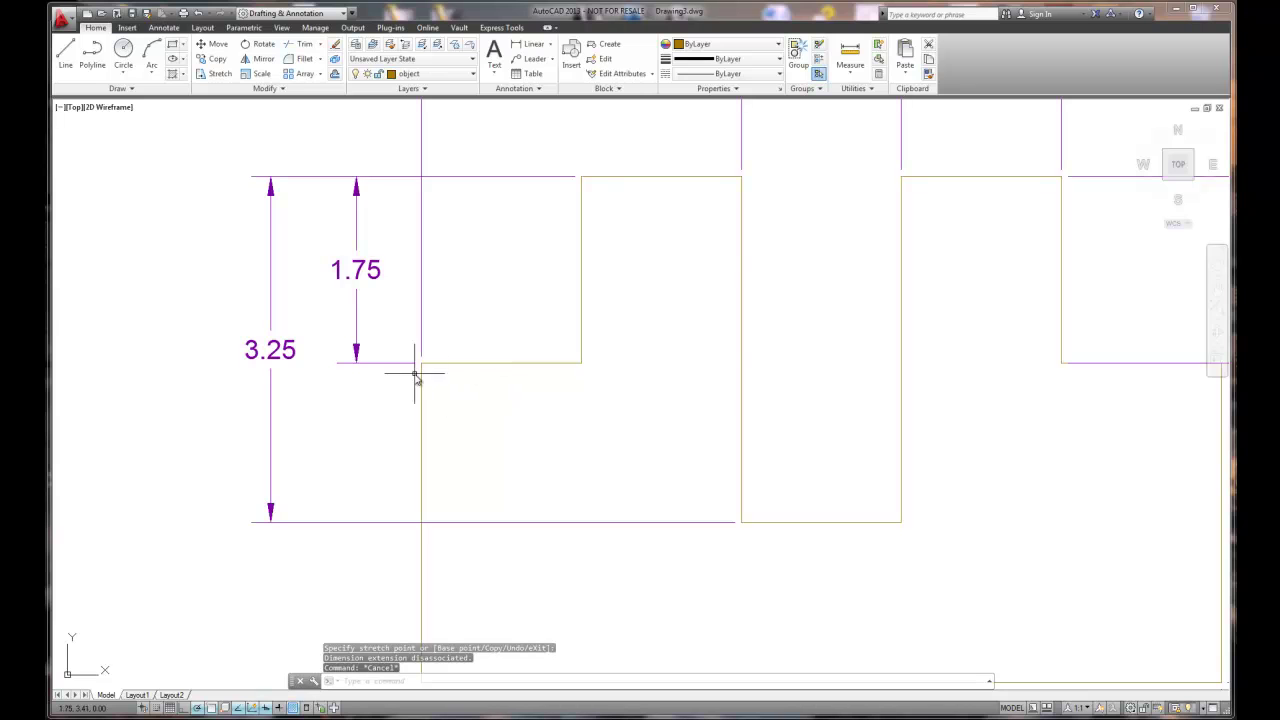
Stretch the right step height dimension's lower extension line origin to the right edge's upper corner, clear of the horizontal object line
scroll(630, 370, down, 2)
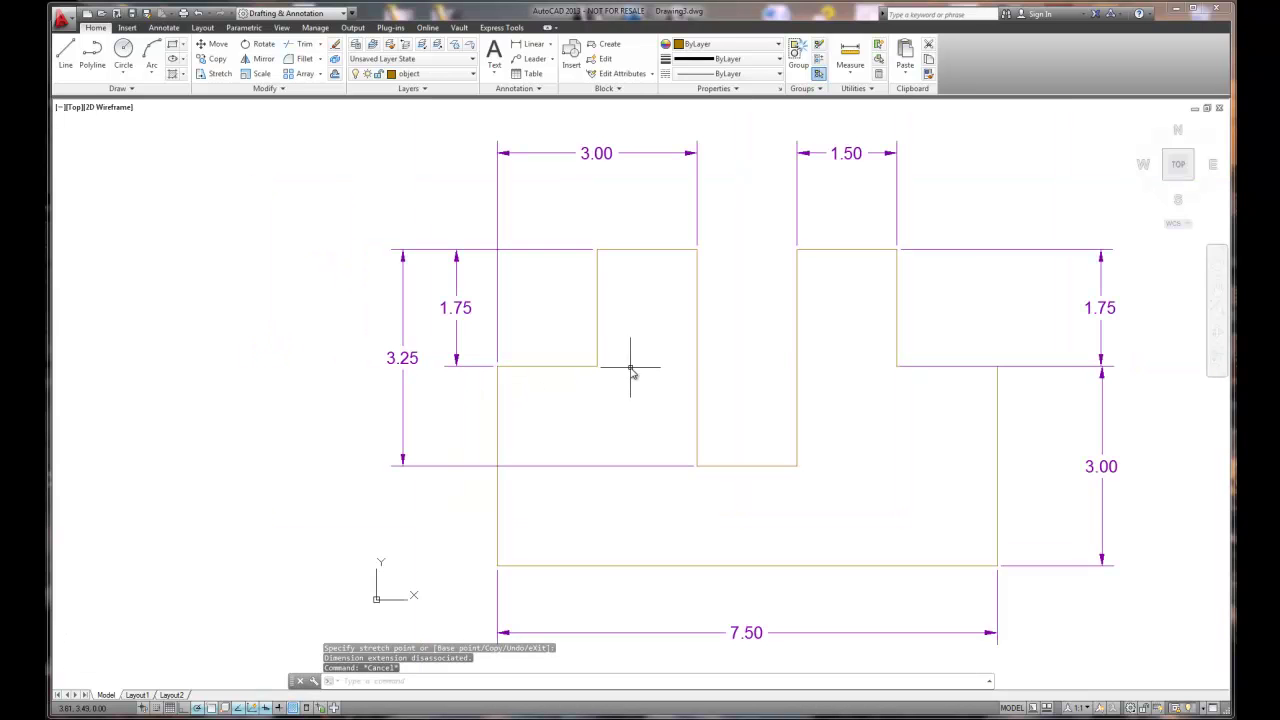
click(1032, 366)
click(896, 366)
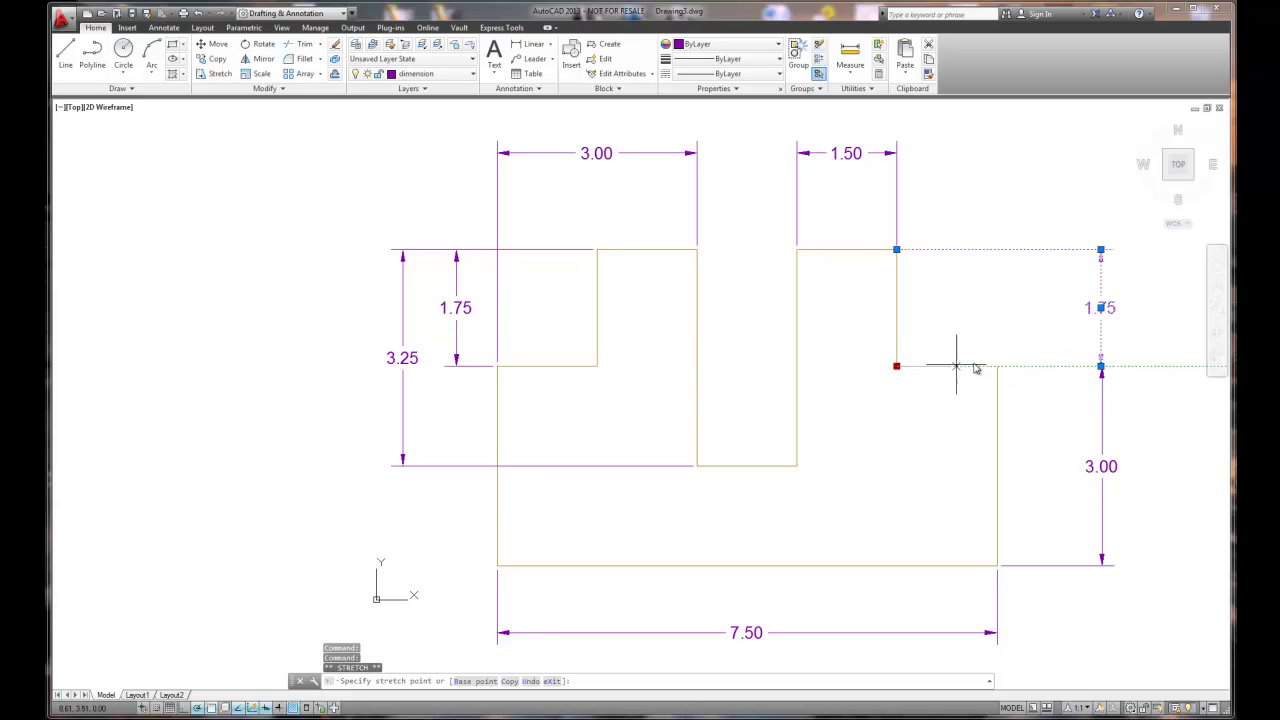
click(997, 367)
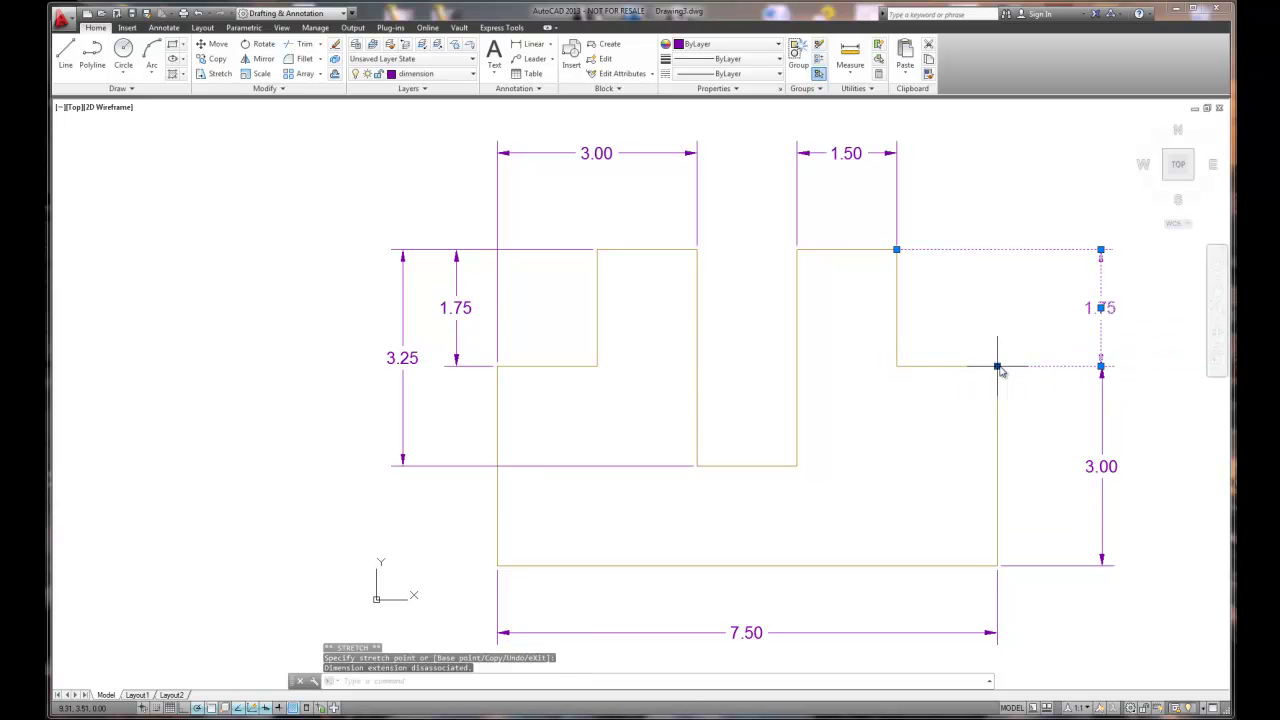
key(Escape)
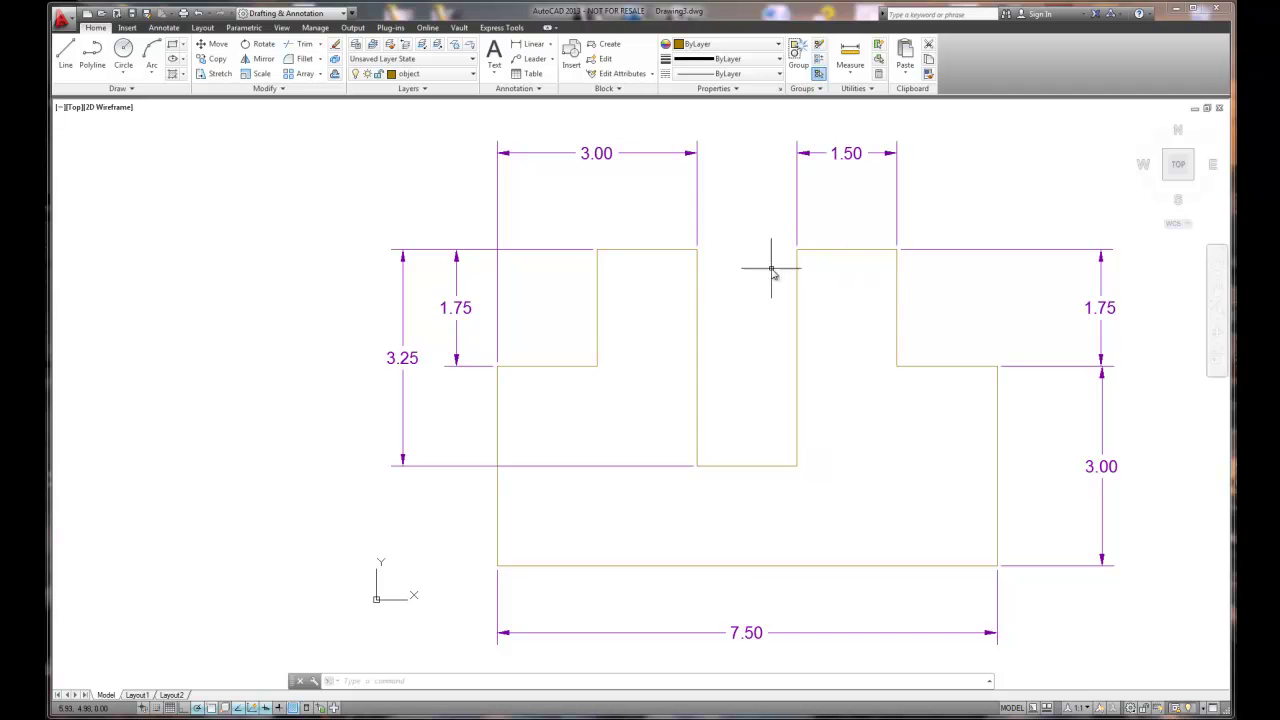
scroll(796, 383, down, 2)
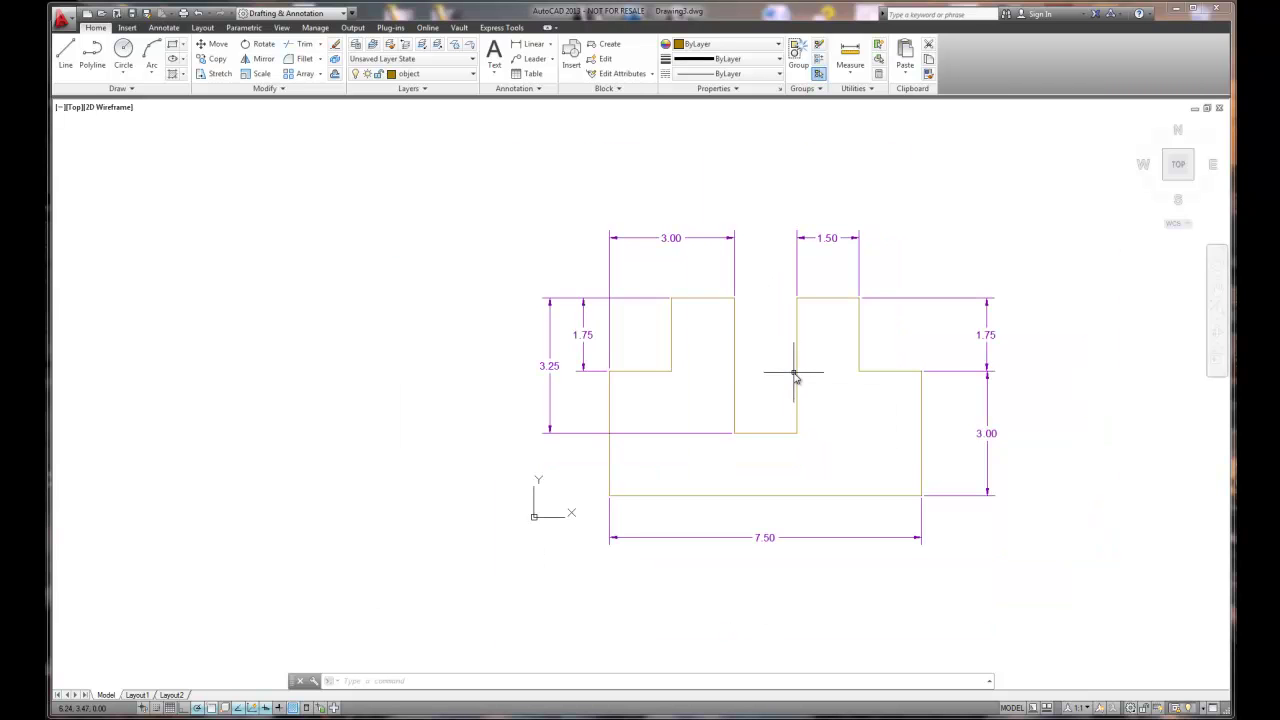
scroll(795, 376, up, 2)
mouse_move(783, 365)
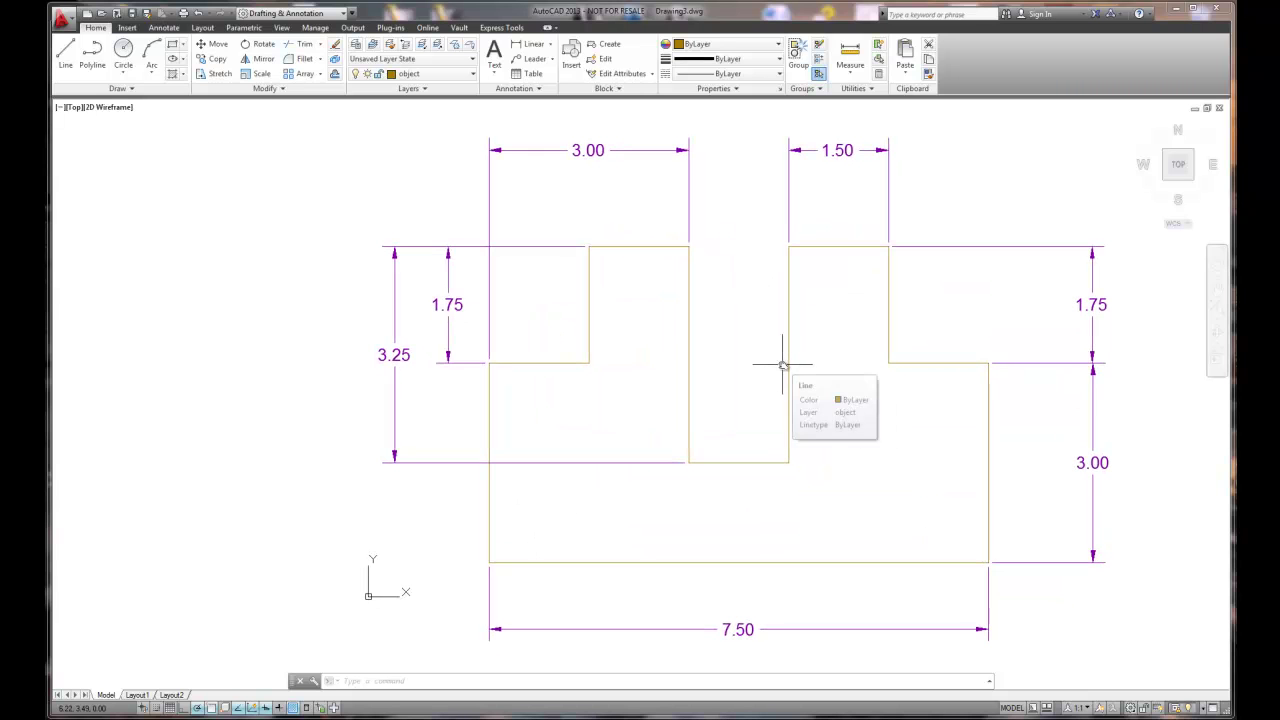